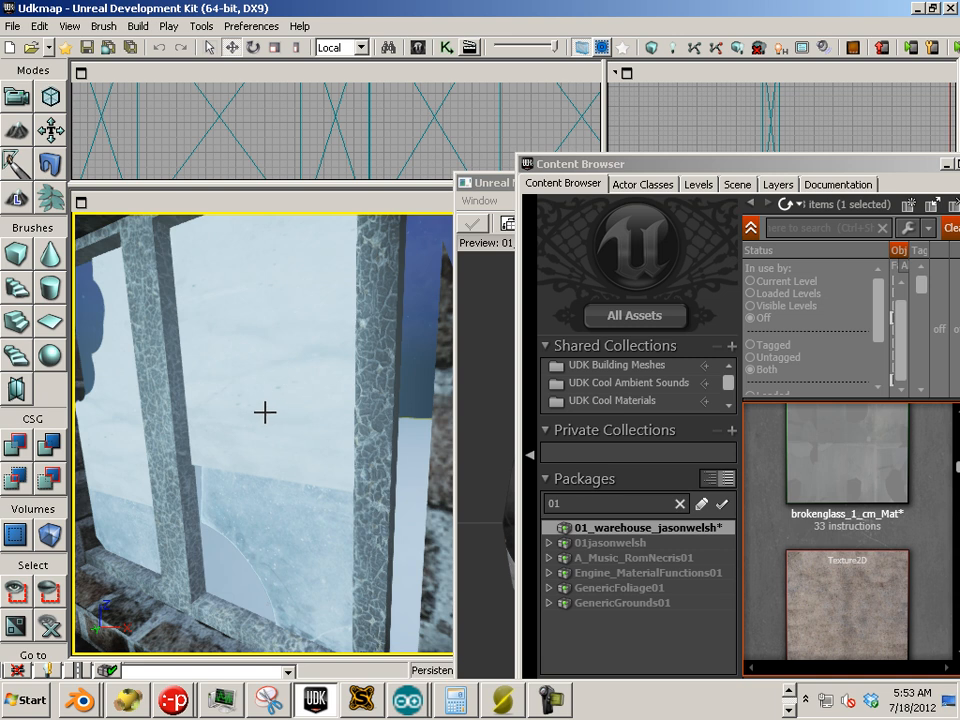
- Select the window mesh in the perspective view and open the windows_cm_Mat material in the Material Editor
left_click(381, 509)
scroll(381, 509, "down", 1)
left_click_drag(156, 557, 171, 570)
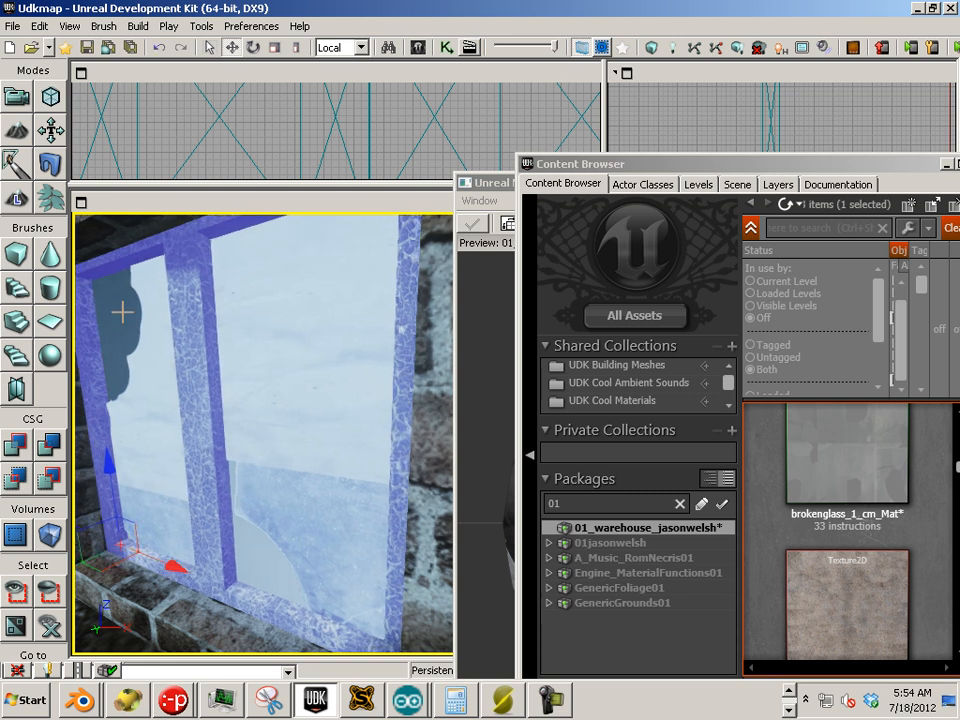
mouse_move(122, 312)
left_mouse_down()
mouse_move(101, 384)
mouse_move(133, 354)
mouse_move(137, 310)
left_mouse_up()
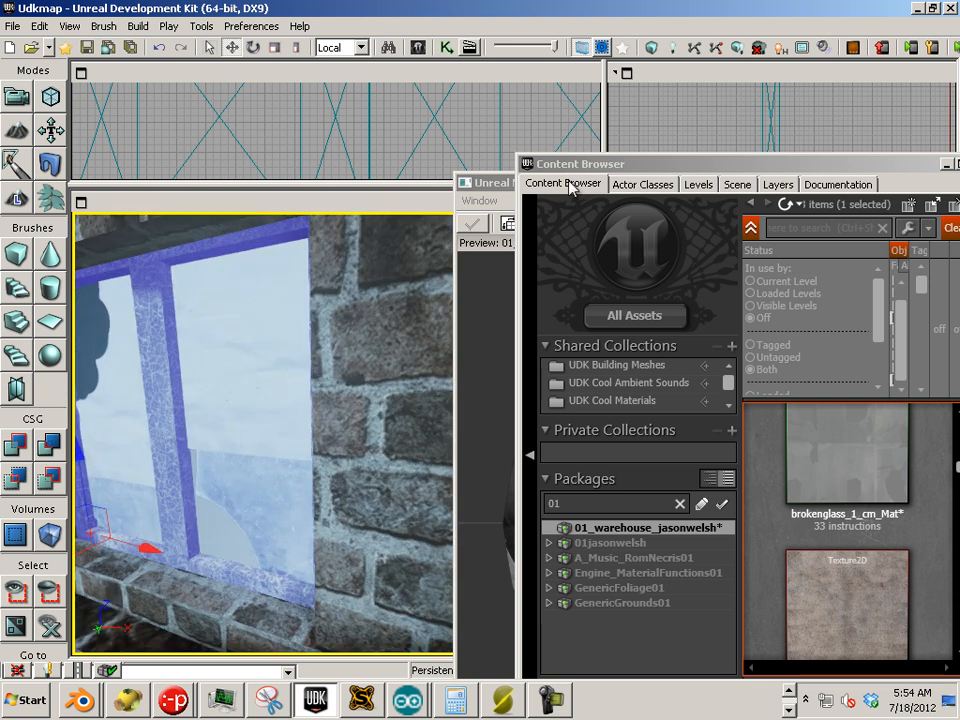
left_click_drag(587, 166, 231, 169)
double_click(307, 166)
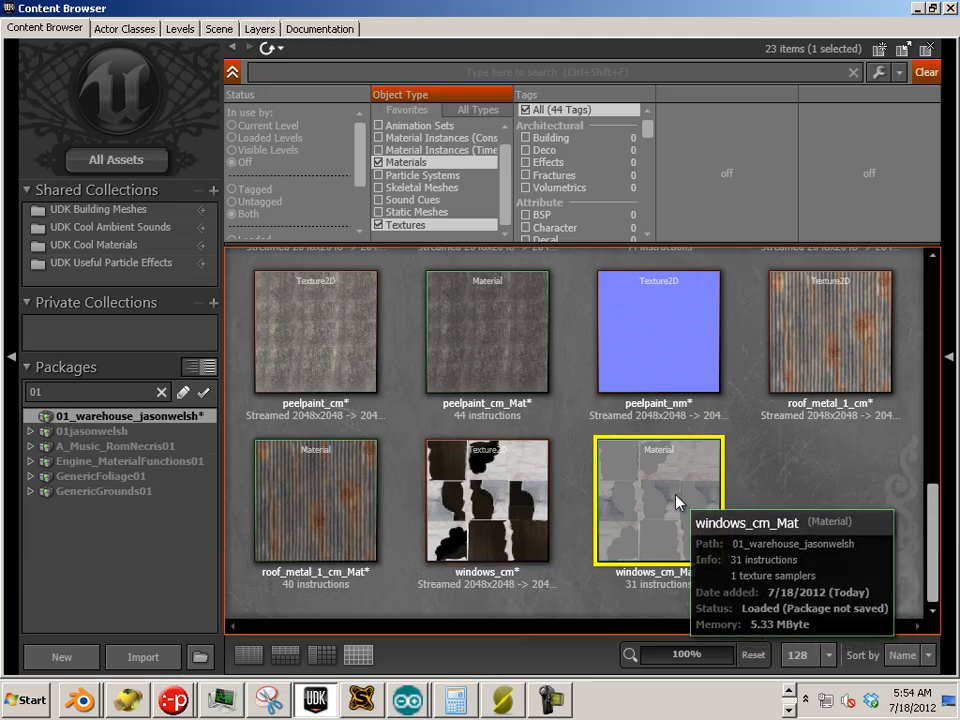
double_click(678, 505)
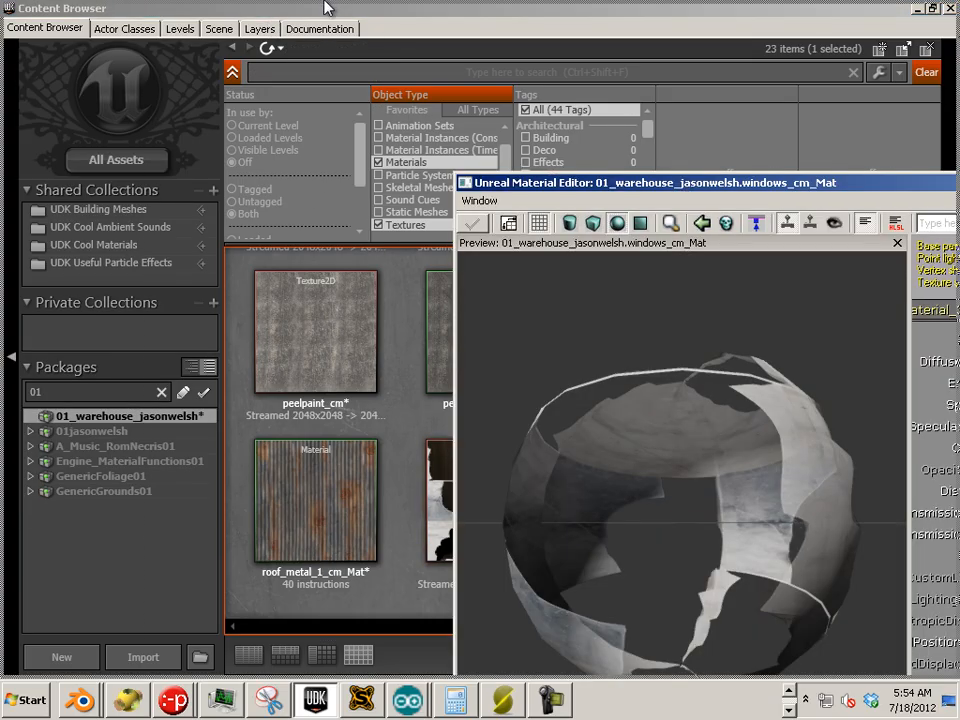
double_click(687, 183)
left_click_drag(658, 392, 532, 462)
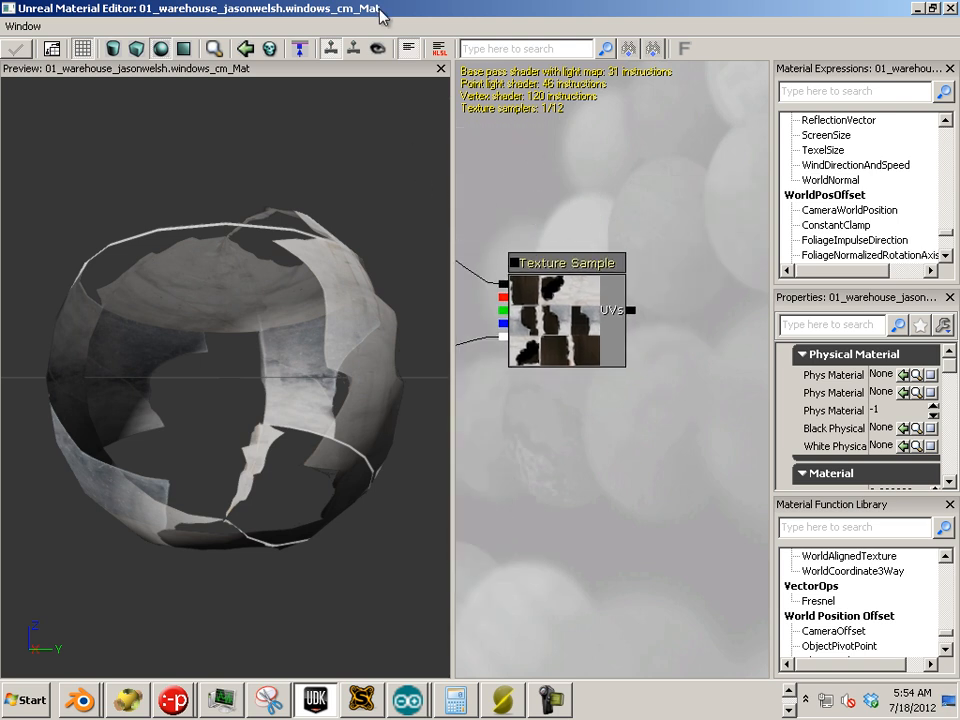
- Locate the level's sky sphere mesh in the Content Browser from the sky in the perspective view
left_click_drag(380, 10, 956, 370)
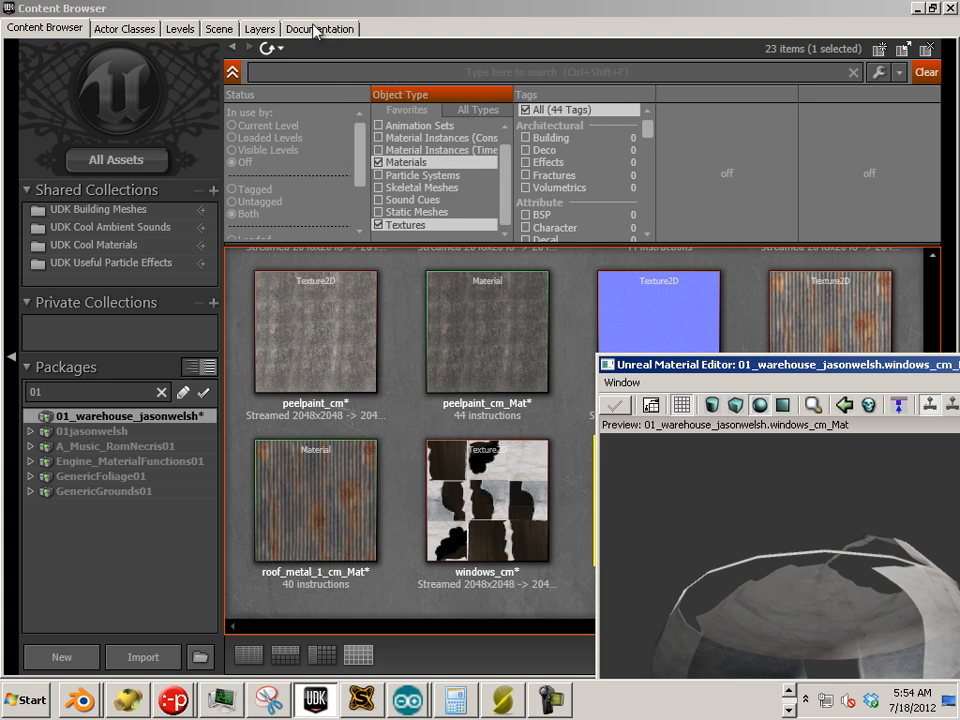
left_click_drag(298, 6, 574, 56)
left_click_drag(199, 311, 138, 245)
right_click(140, 247)
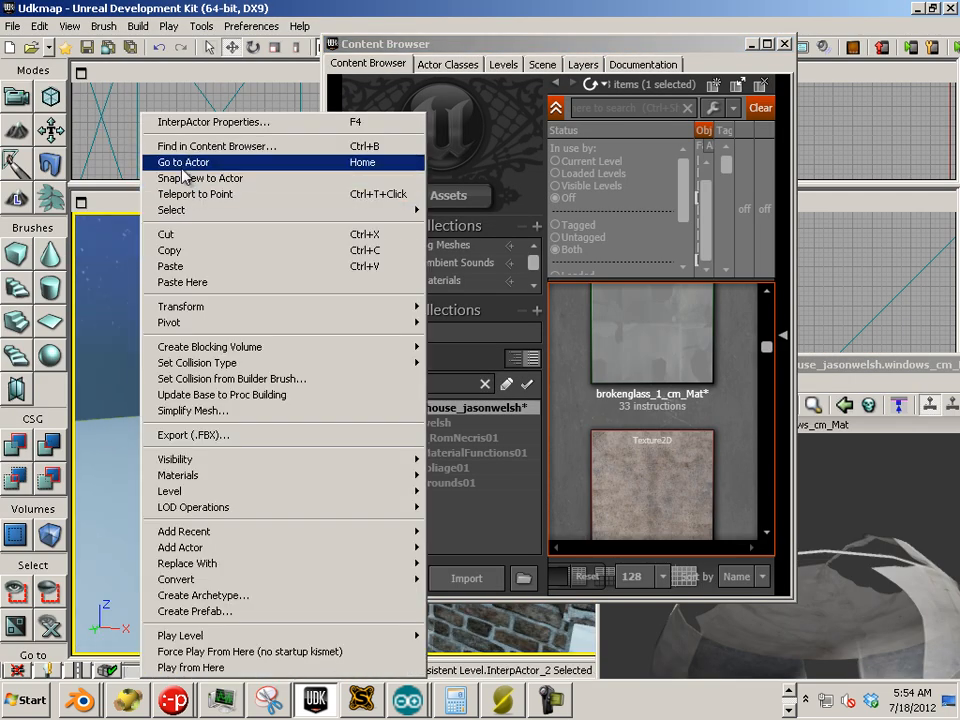
left_click(266, 150)
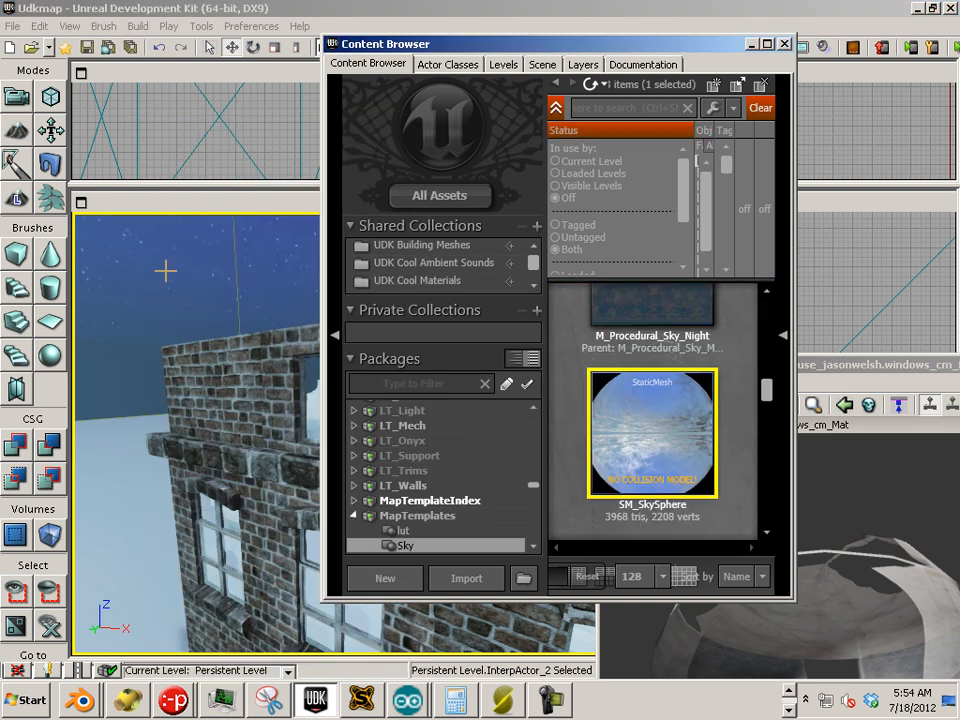
- Filter the MapTemplates Sky assets to textures only and select the T_Sky_Stars texture
left_click(765, 44)
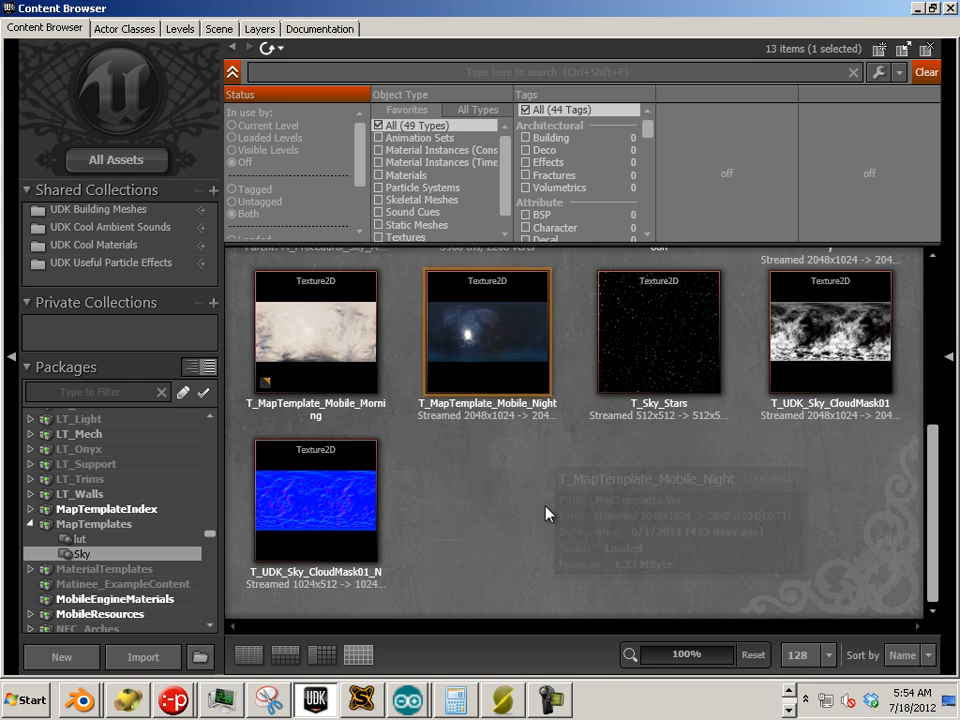
left_click(380, 238)
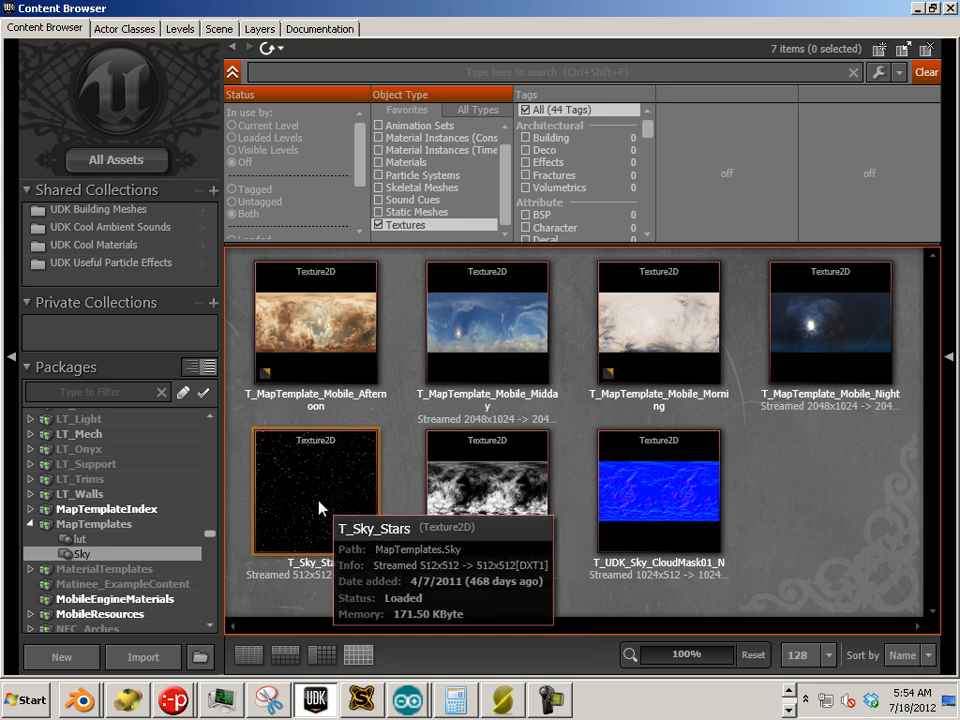
left_click(318, 508)
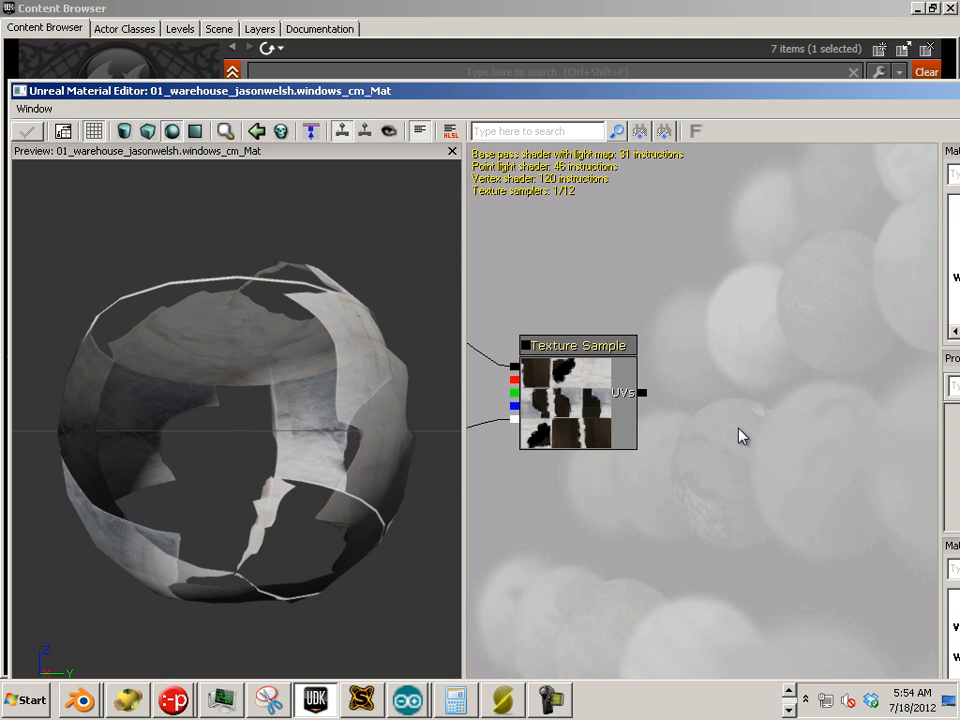
- Add a Texture Sample node with the T_Sky_Stars texture to the windows_cm_Mat material graph
right_click(724, 258)
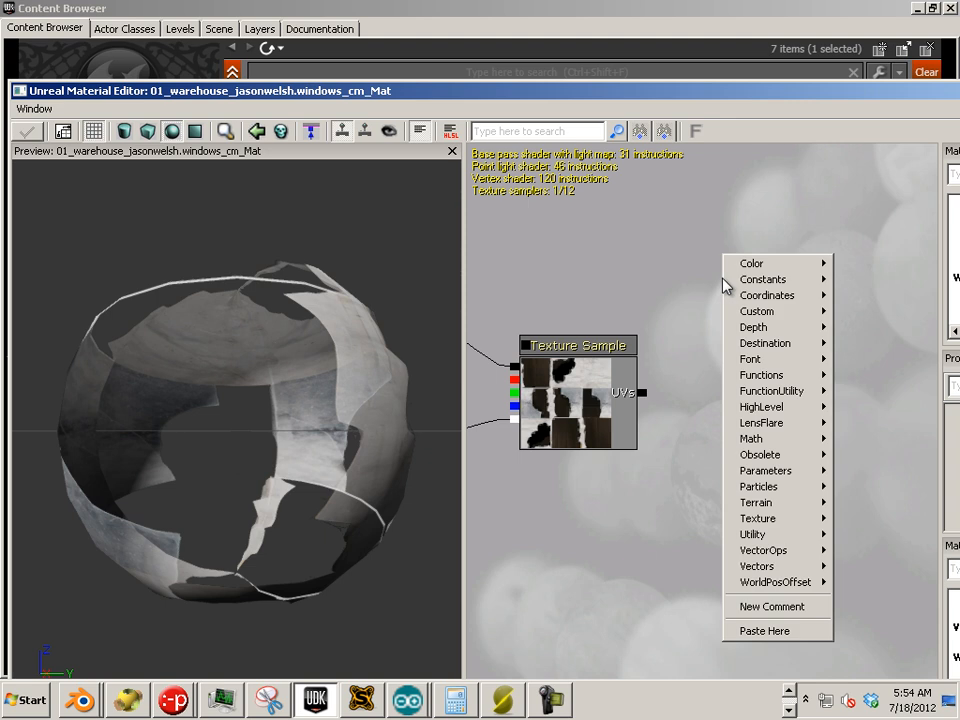
mouse_move(772, 519)
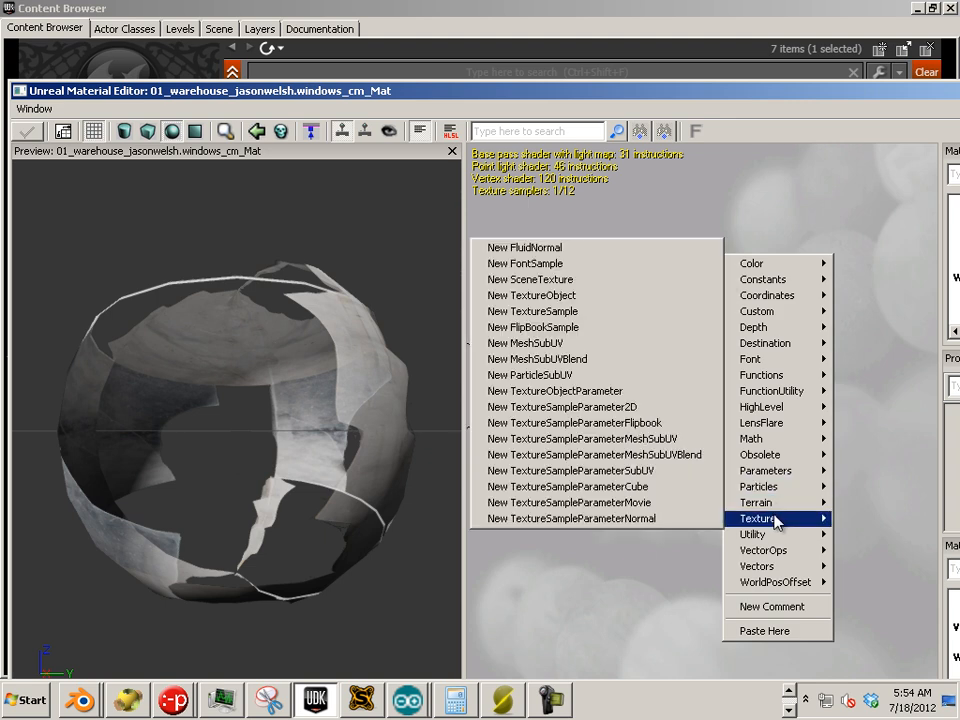
left_click(550, 311)
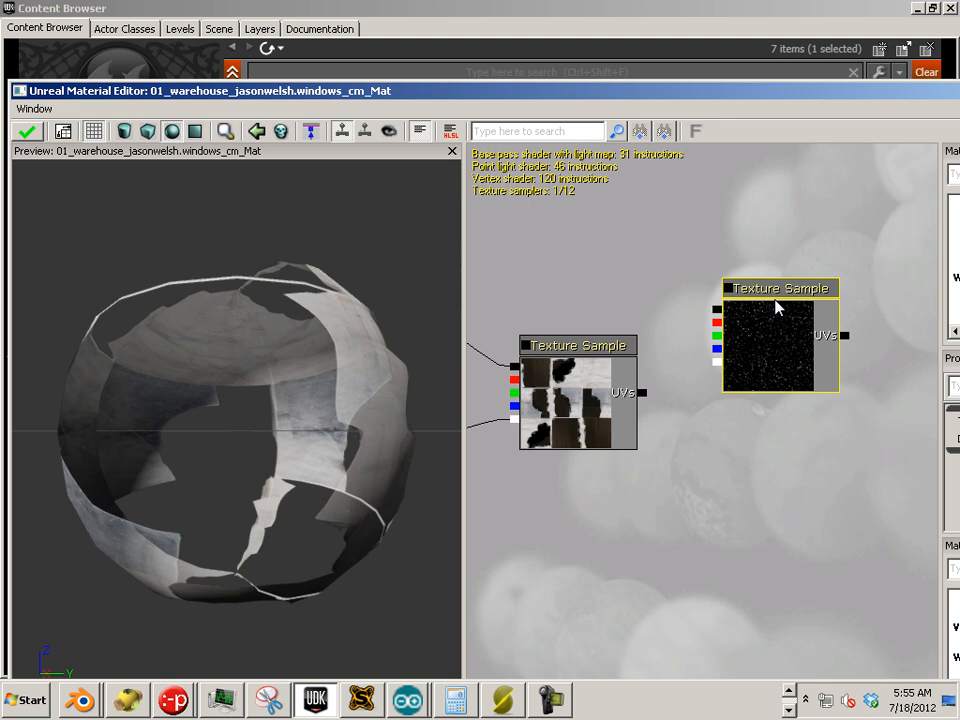
left_click_drag(672, 626, 742, 623)
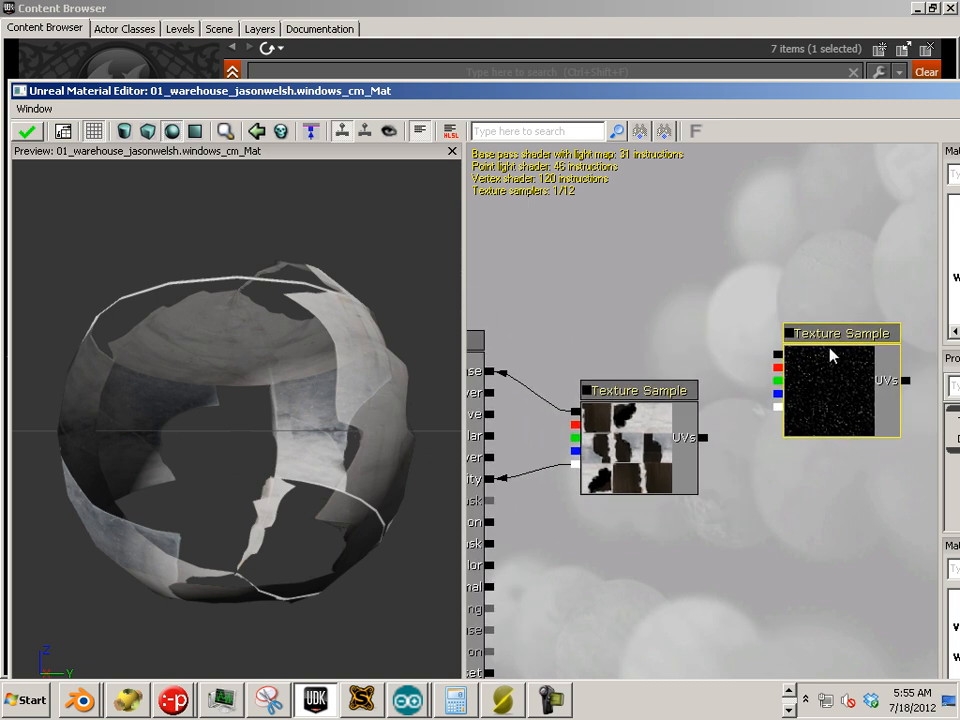
- Break the windows texture's links to the material's Diffuse and Opacity inputs
right_click(492, 372)
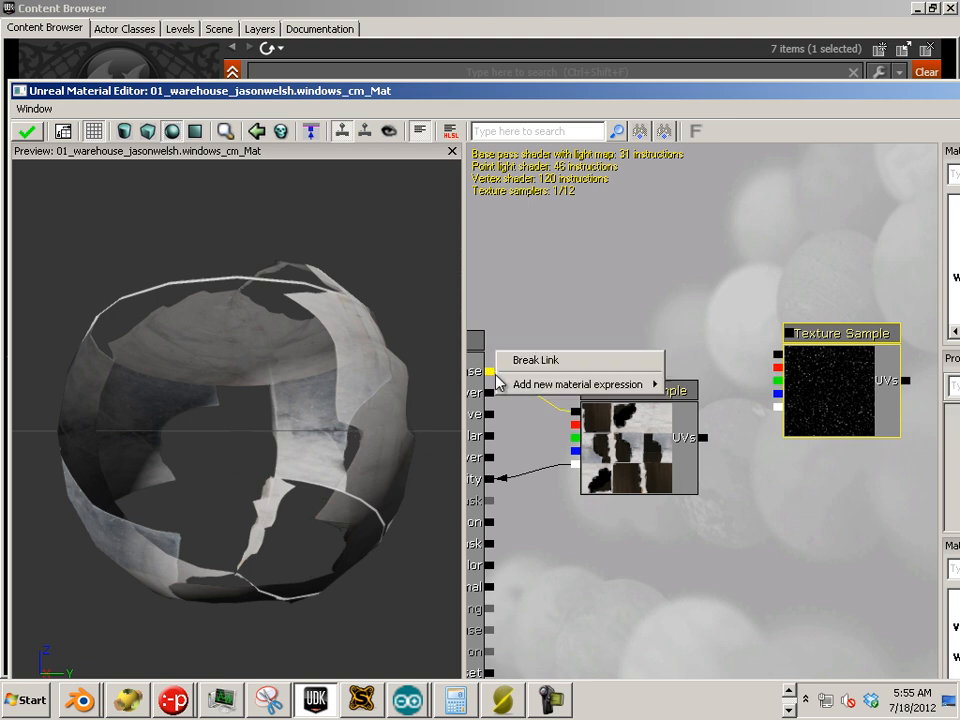
left_click(535, 360)
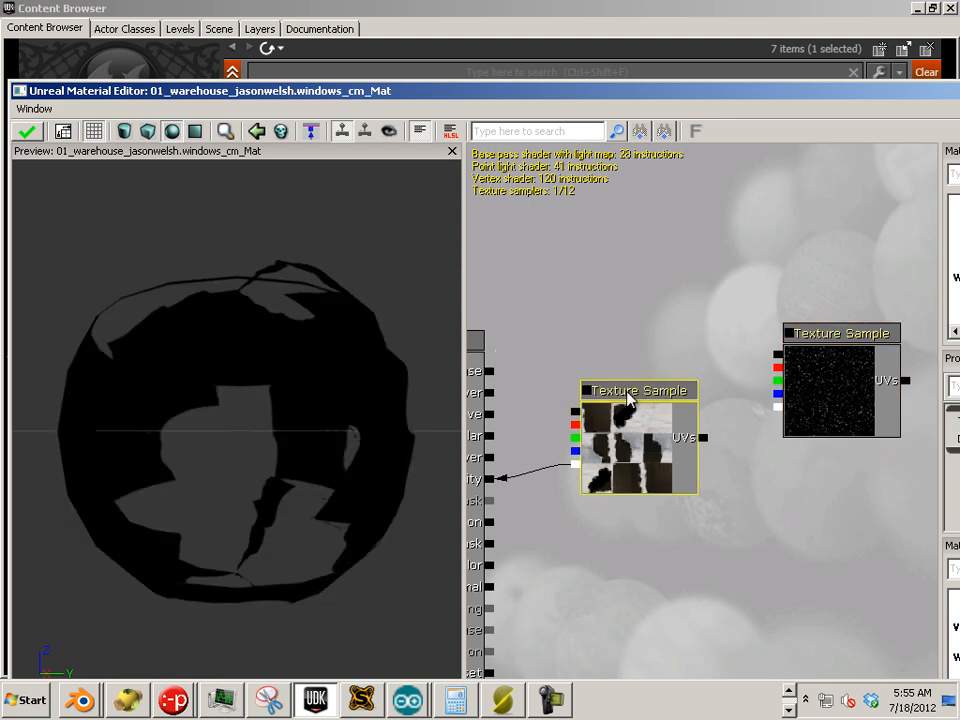
right_click(494, 482)
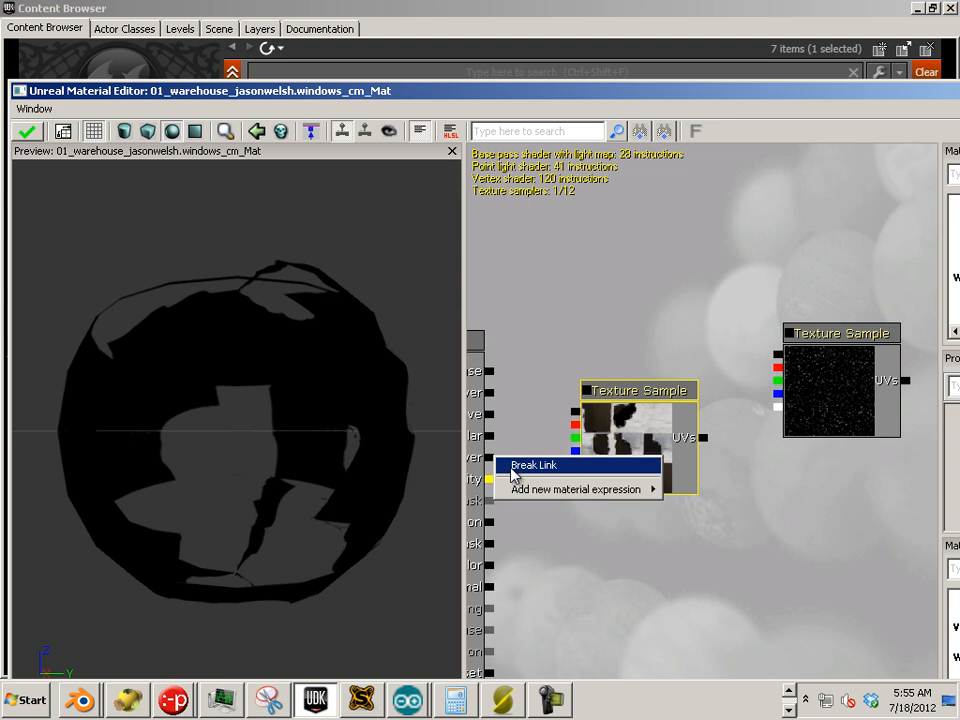
left_click(514, 466)
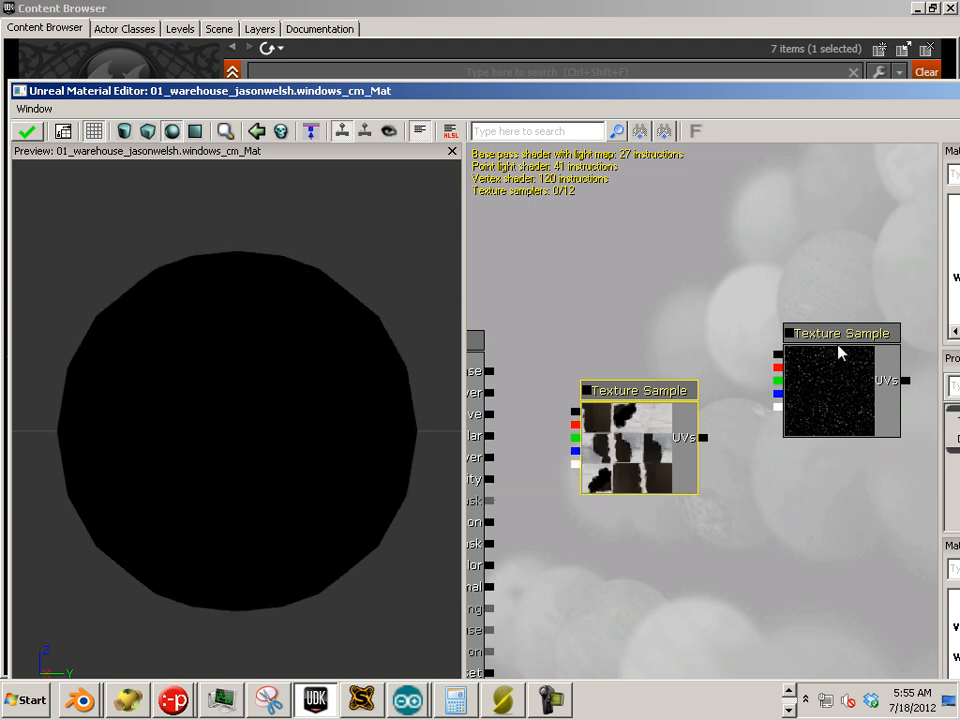
- Arrange the stars Texture Sample above the windows Texture Sample, leaving space between them and the material node
left_click(840, 366)
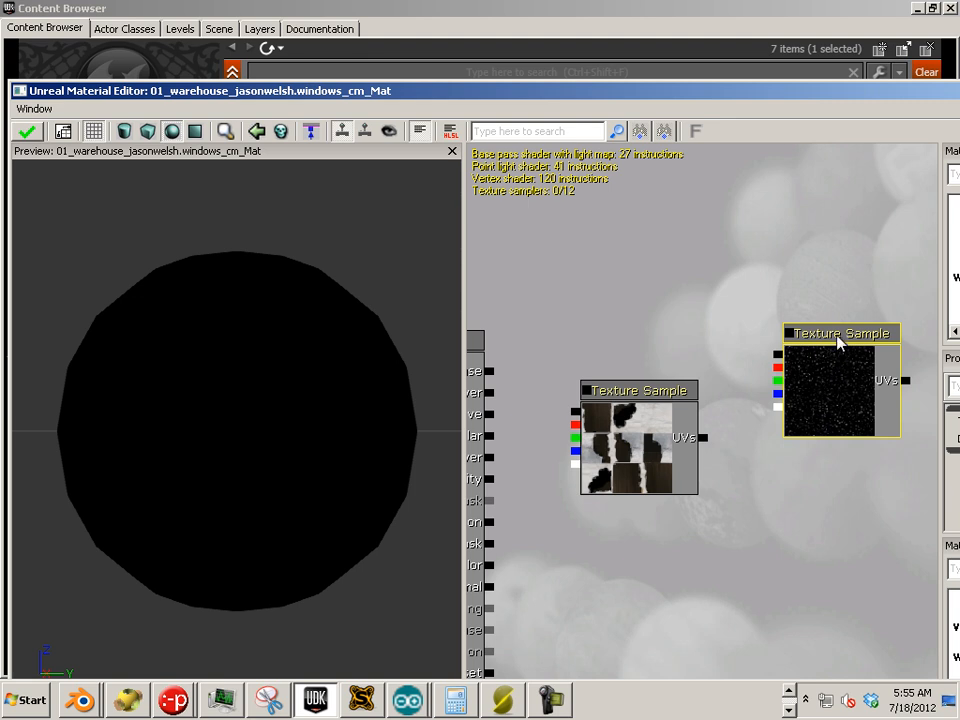
left_click_drag(840, 342, 828, 224)
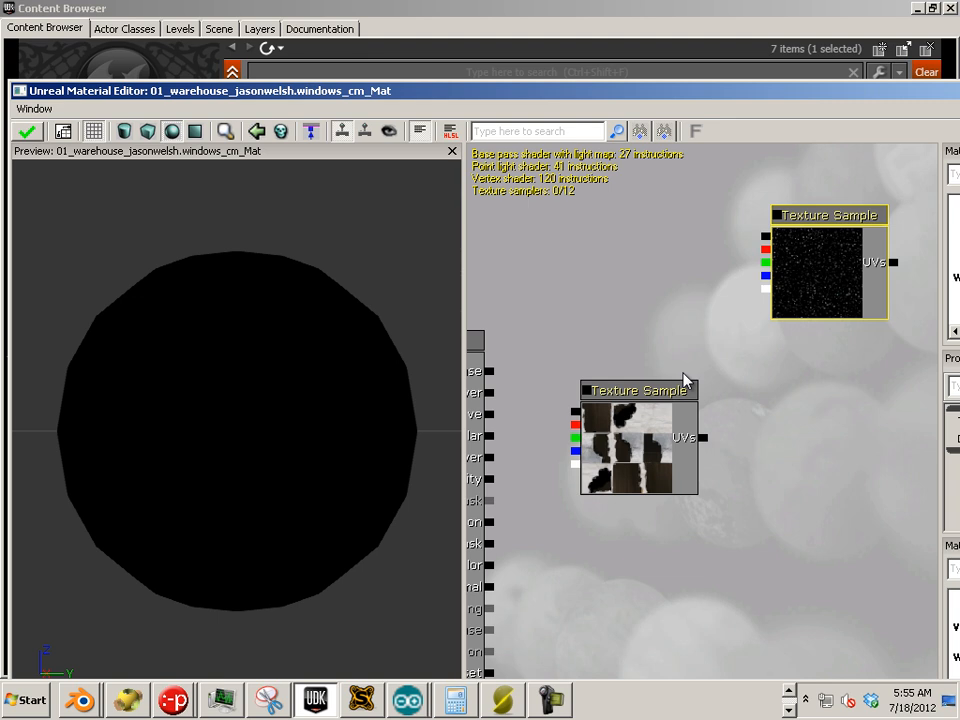
left_click_drag(640, 405, 828, 365)
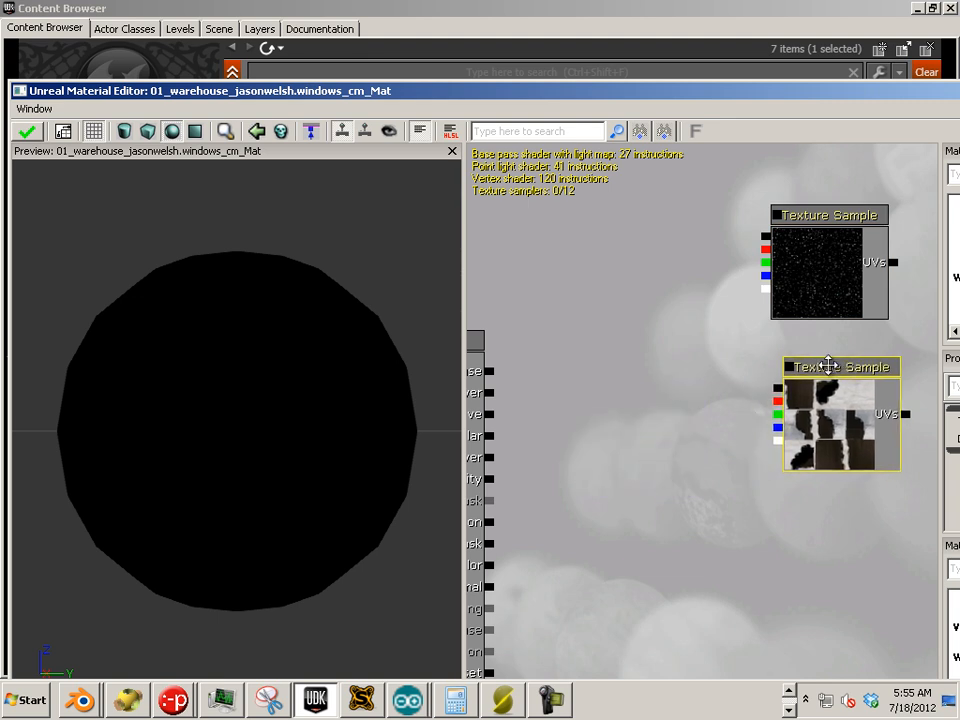
left_click_drag(709, 555, 731, 527)
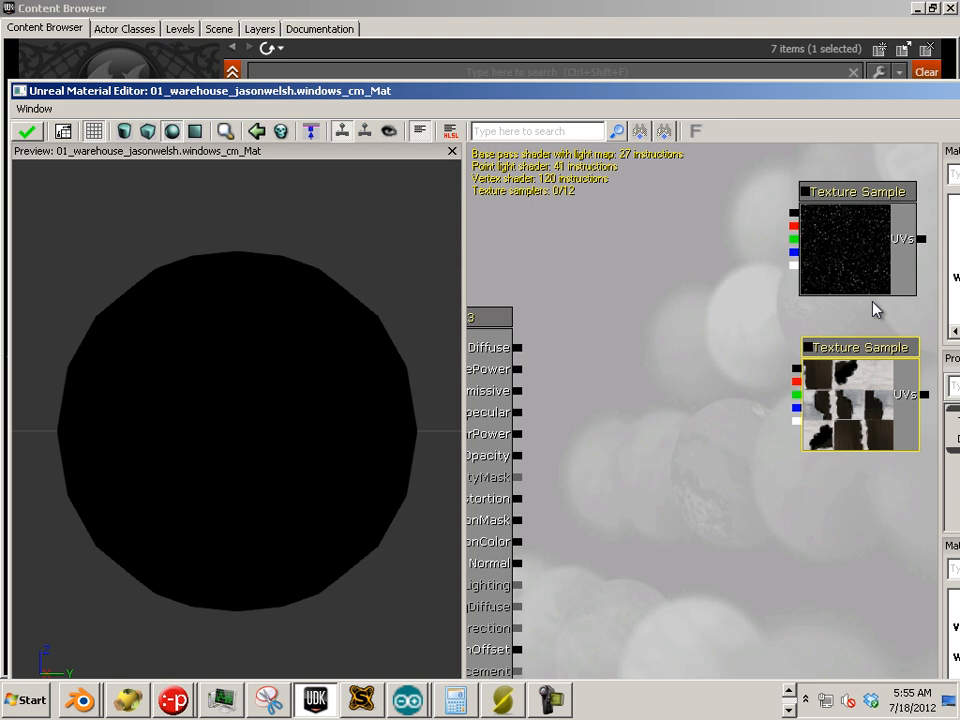
- Insert an Add math node between the material node and the two Texture Samples
right_click(643, 252)
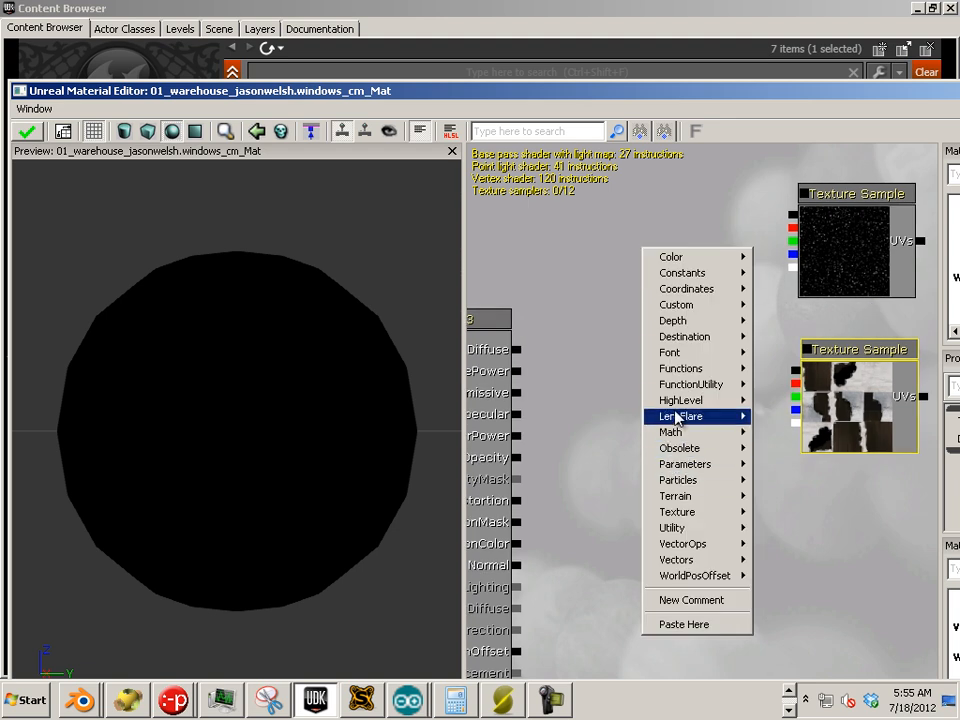
mouse_move(686, 530)
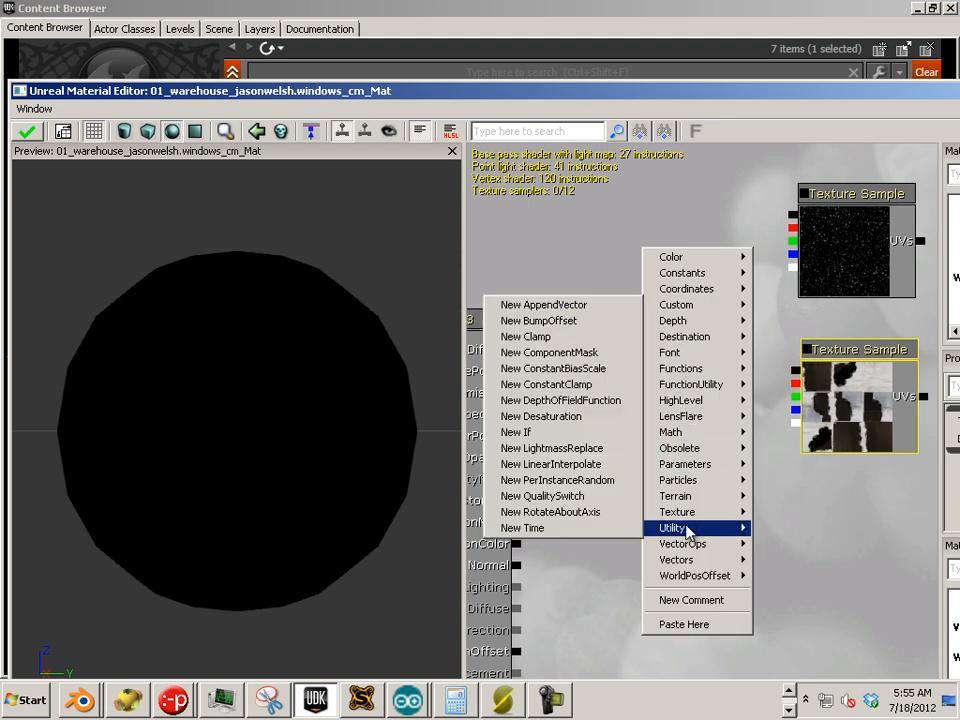
mouse_move(690, 432)
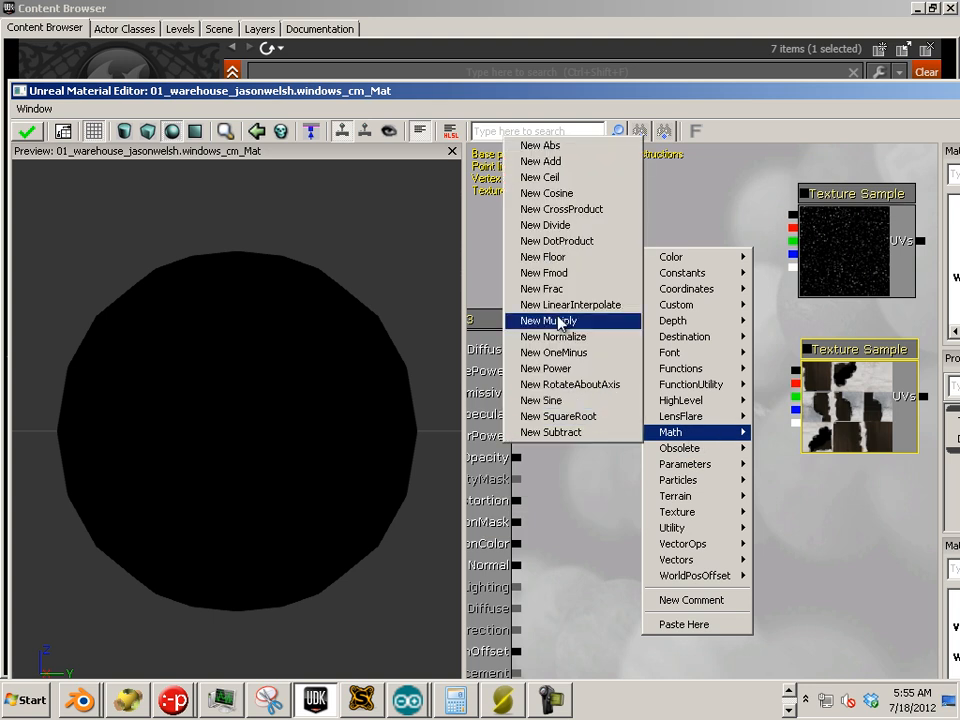
left_click(567, 163)
- Connect the stars texture to the Add node's A input, the windows texture to B, and the Add output to Diffuse
left_click_drag(750, 302, 793, 214)
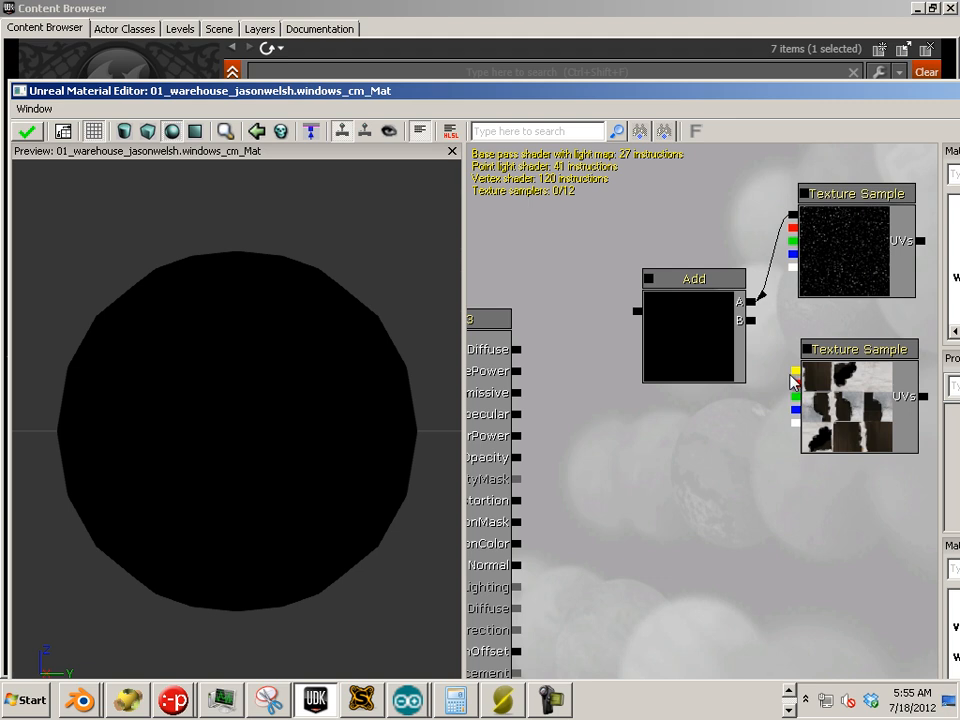
left_click_drag(775, 343, 751, 320)
left_click_drag(637, 312, 603, 318)
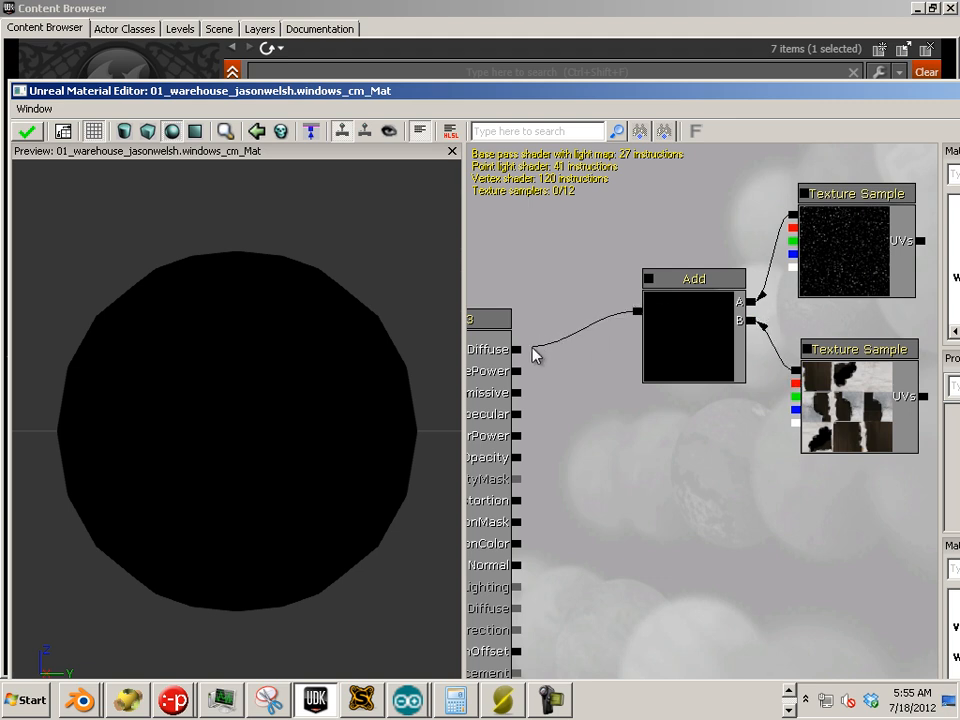
left_click_drag(533, 355, 516, 349)
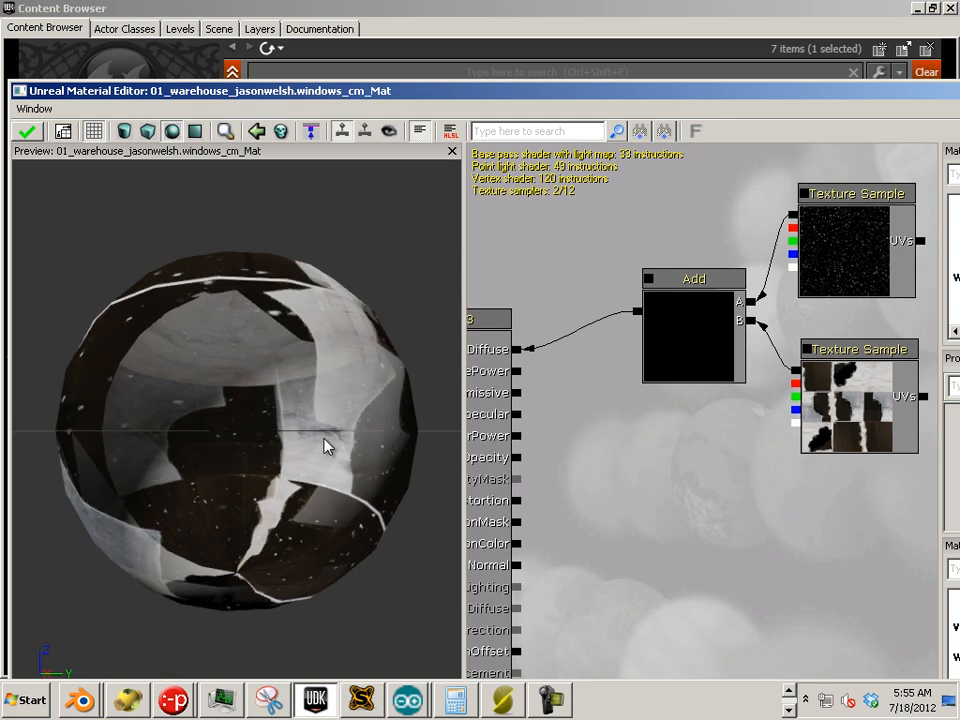
left_click_drag(325, 446, 352, 451)
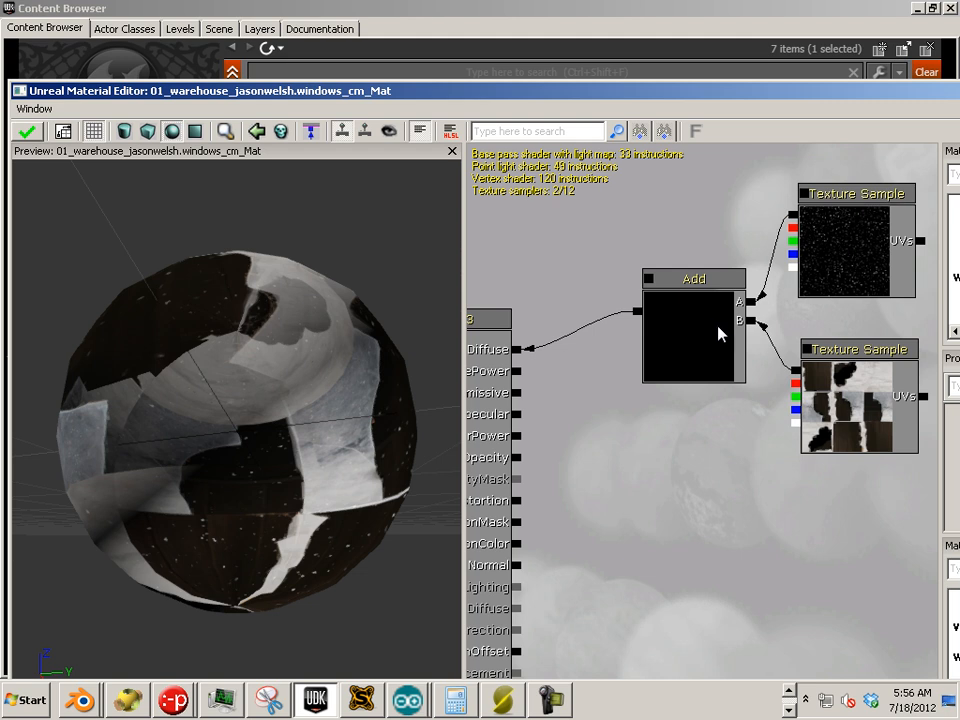
- Break the windows texture's link to the Add node's B input, and reconnect it to the same input
right_click(751, 321)
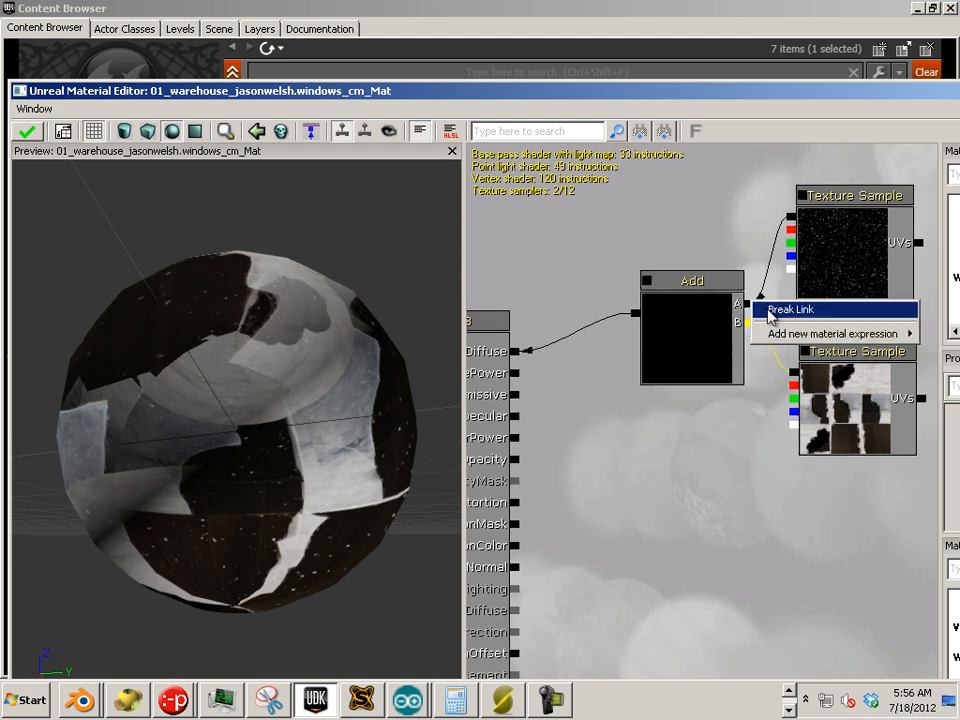
left_click(768, 314)
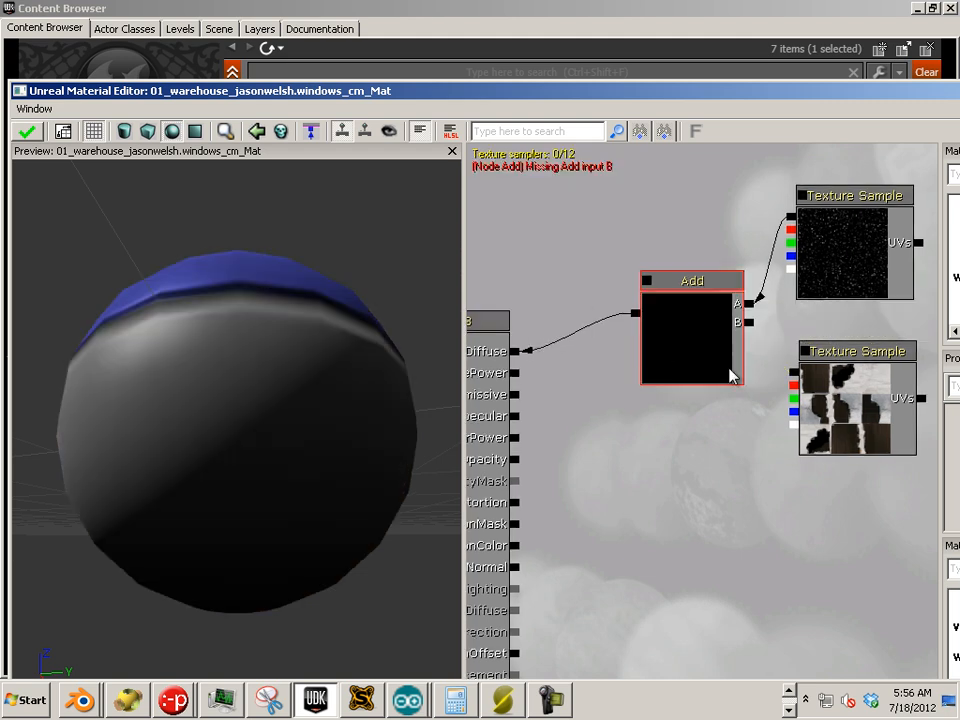
left_click_drag(794, 372, 750, 324)
left_click_drag(744, 474, 617, 495)
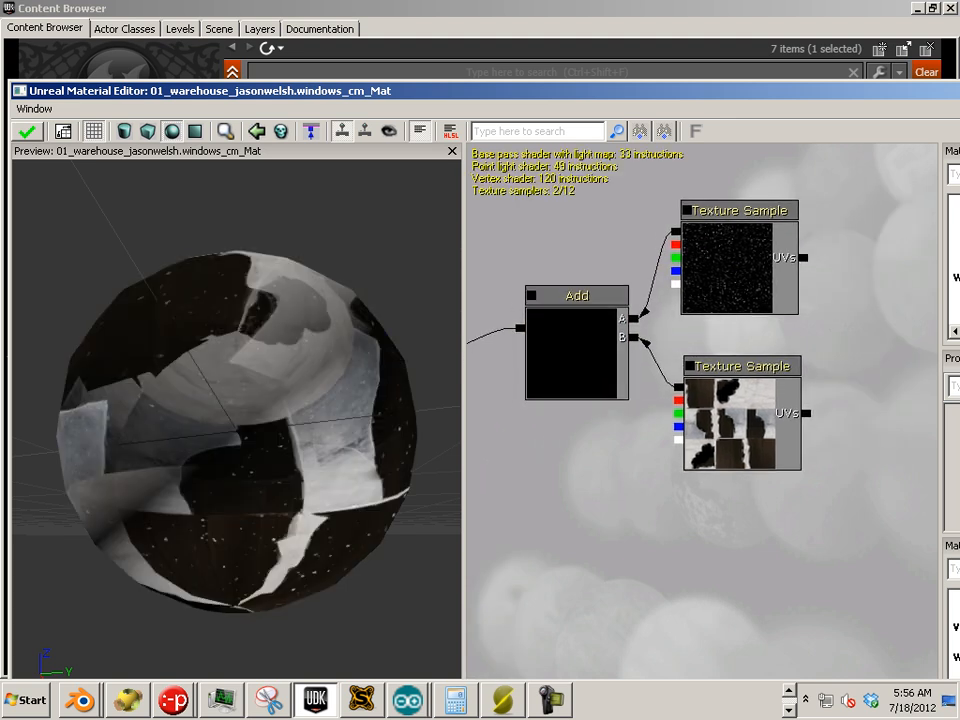
left_click(550, 699)
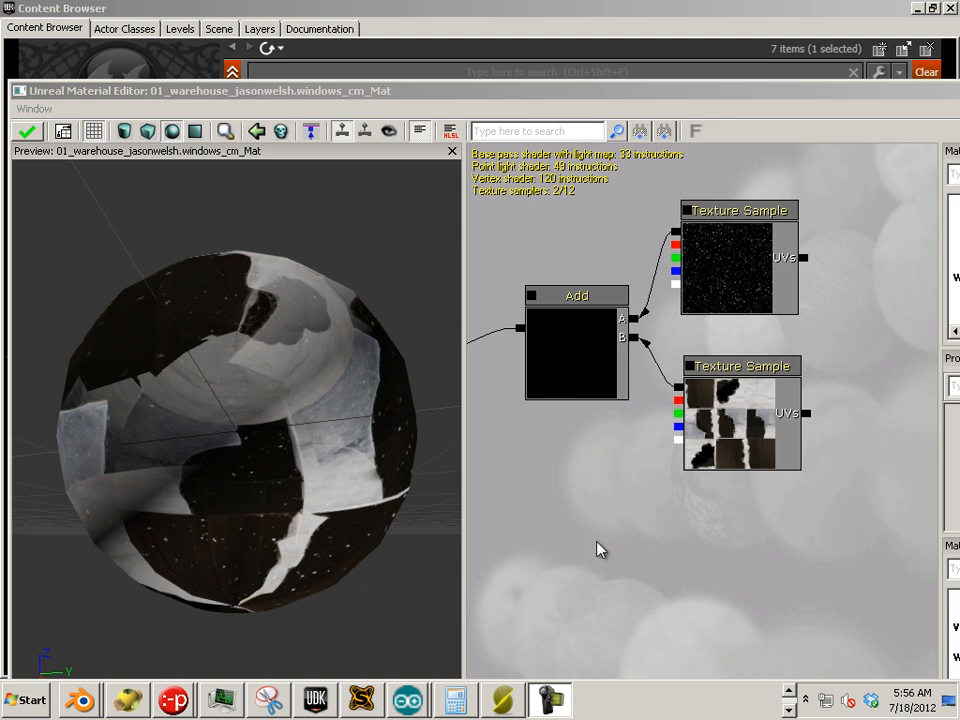
left_click_drag(598, 549, 517, 604)
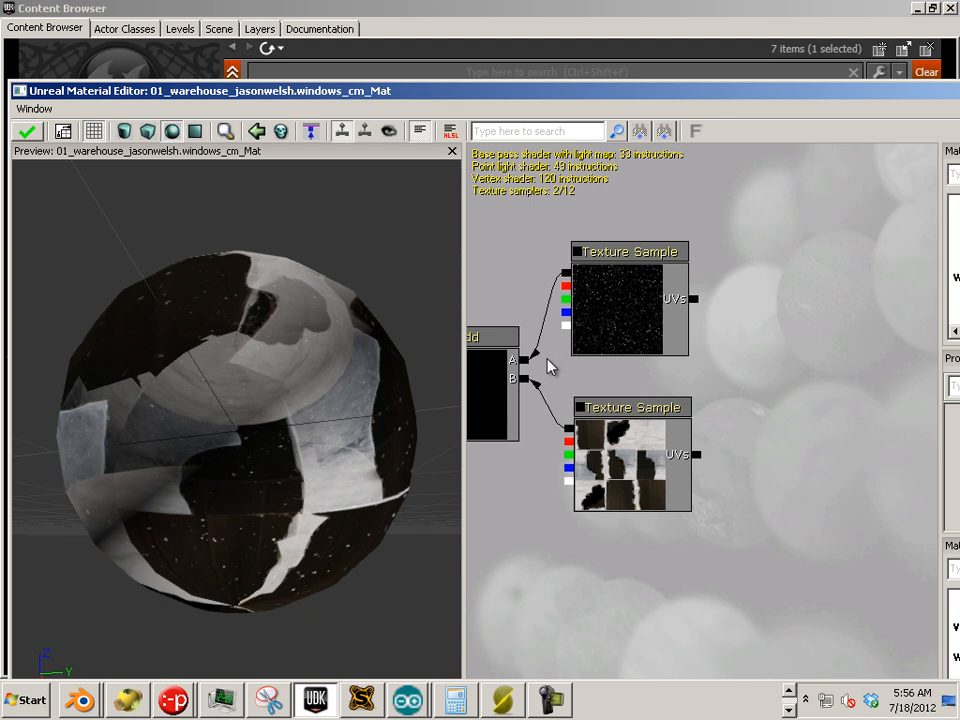
- Search the material expressions for "mask" and add a ComponentMask node beside the stars Texture Sample's UVs input
left_click_drag(857, 420, 868, 446)
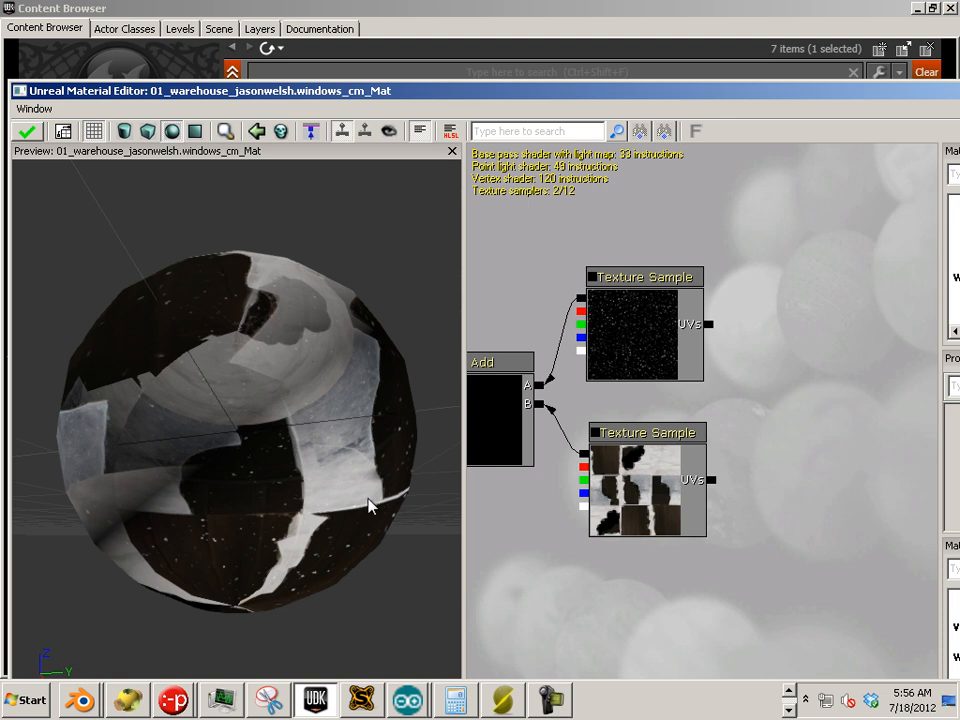
mouse_move(842, 373)
left_mouse_down()
mouse_move(776, 336)
mouse_move(860, 379)
left_mouse_up()
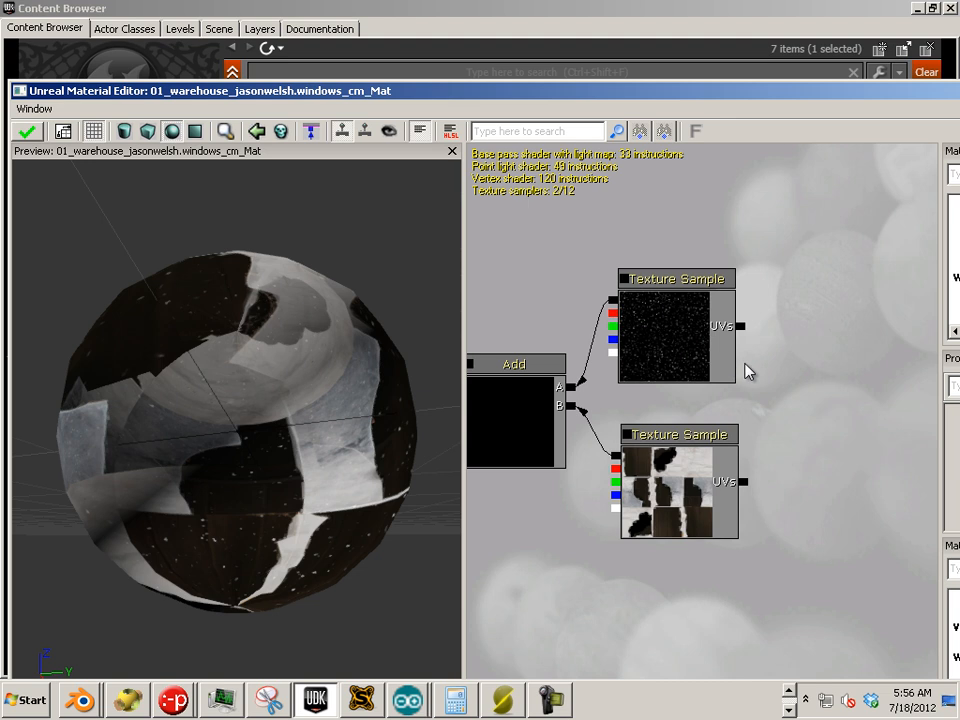
left_click_drag(738, 331, 632, 348)
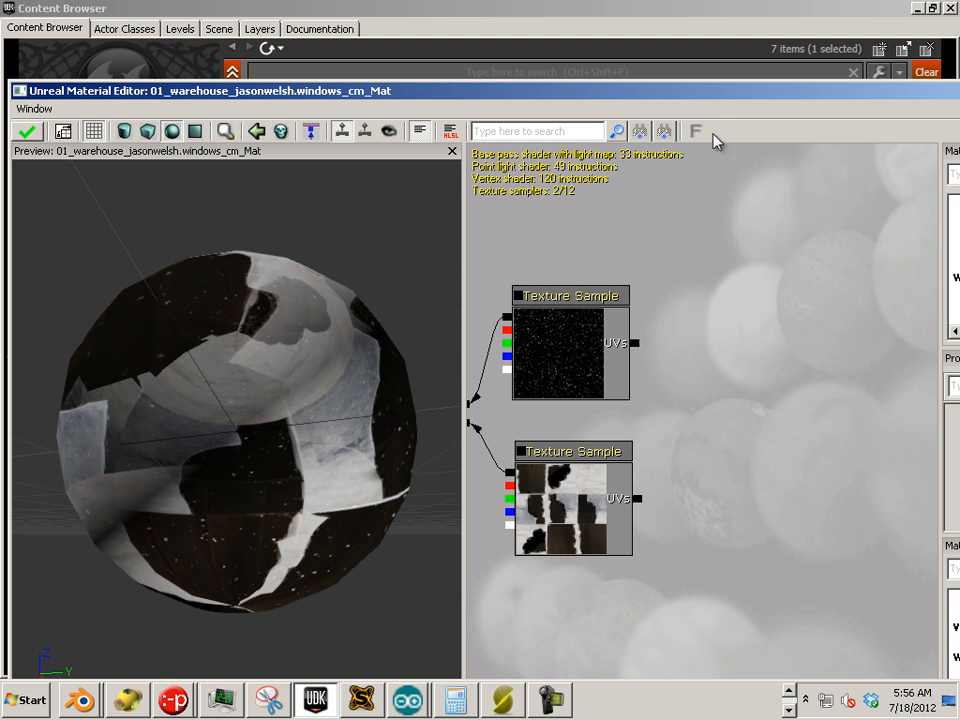
left_click_drag(703, 93, 617, 55)
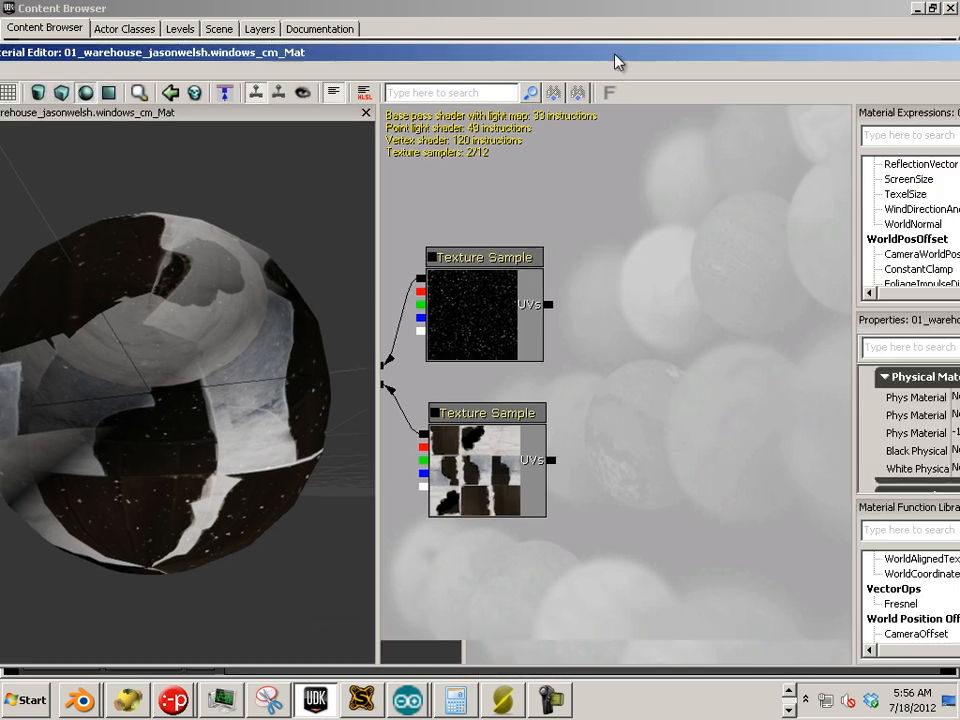
left_click(903, 140)
type("mask")
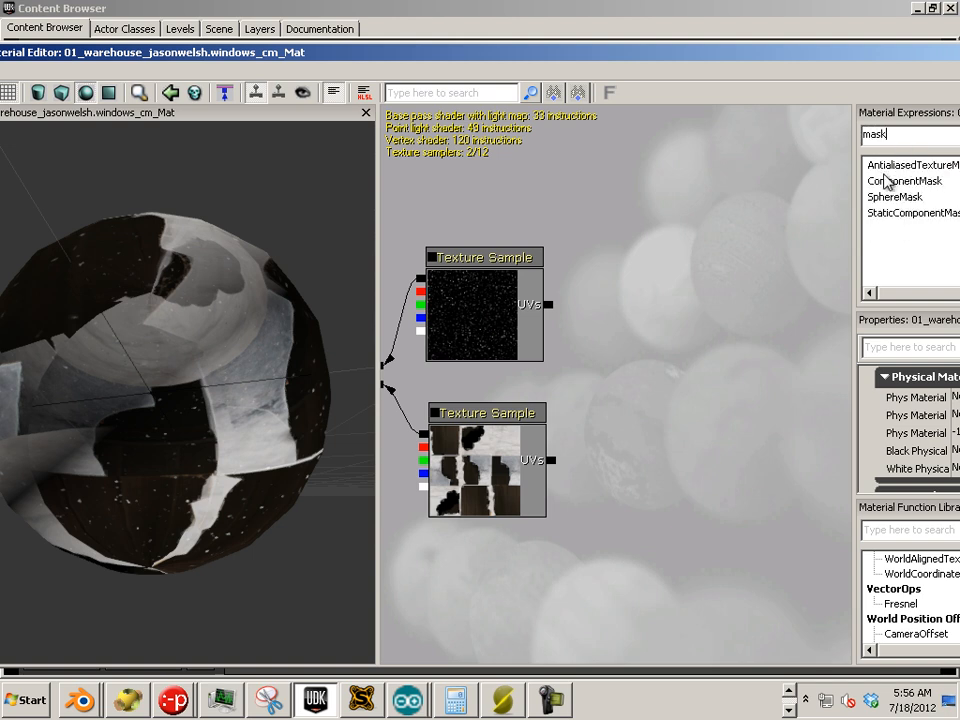
left_click_drag(767, 308, 803, 317)
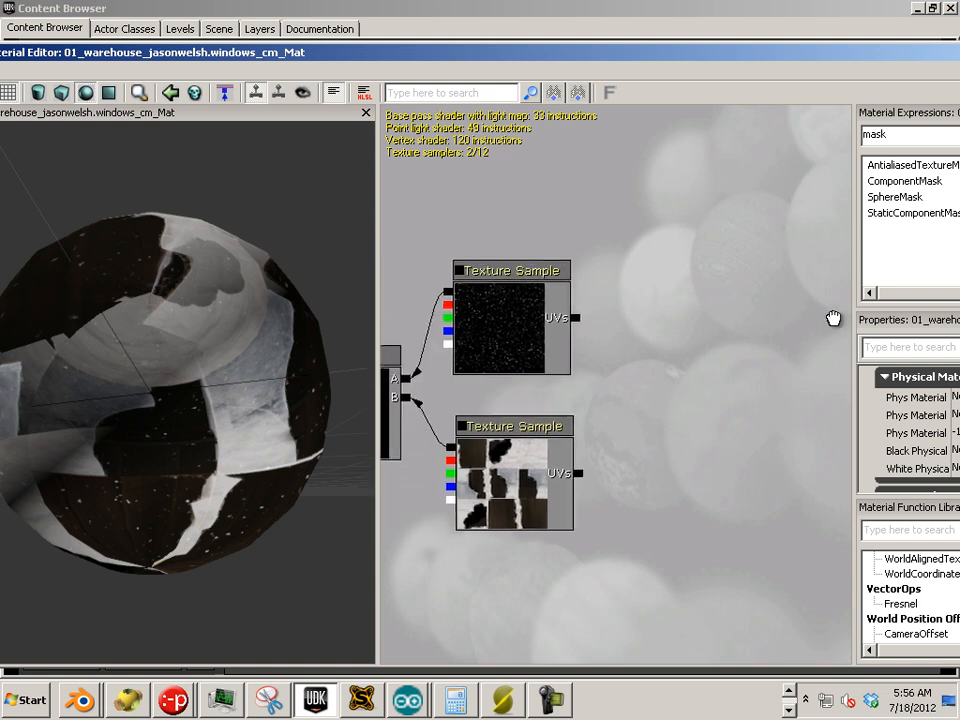
left_click(905, 182)
left_click_drag(905, 182, 718, 240)
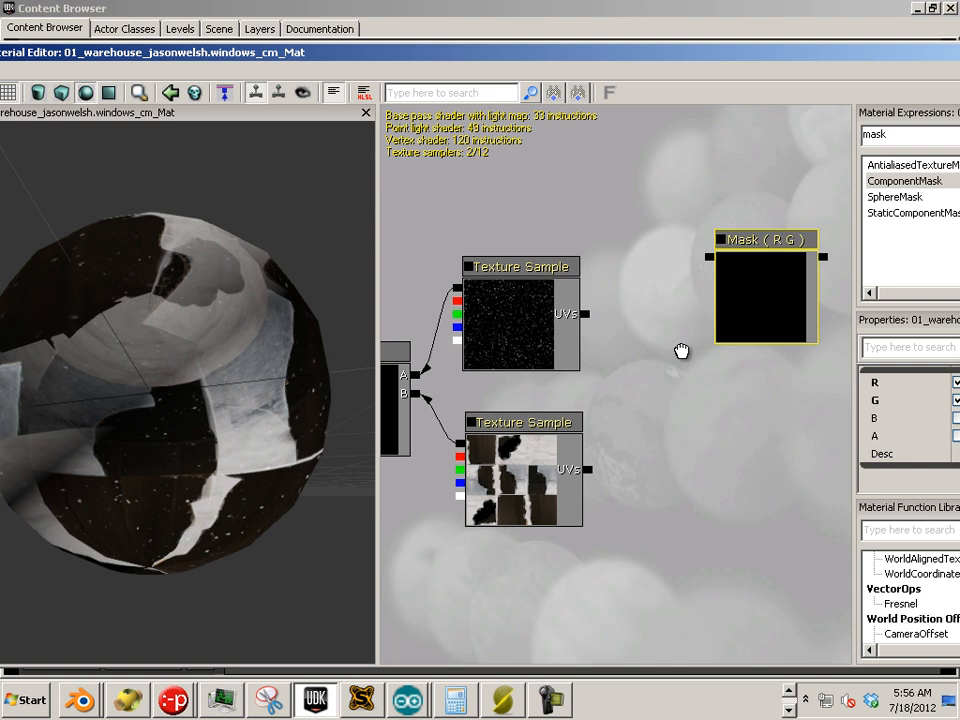
- Search the material expressions for "ref" and add a ReflectionVector node below the Mask (R G) node
left_click_drag(681, 349, 644, 362)
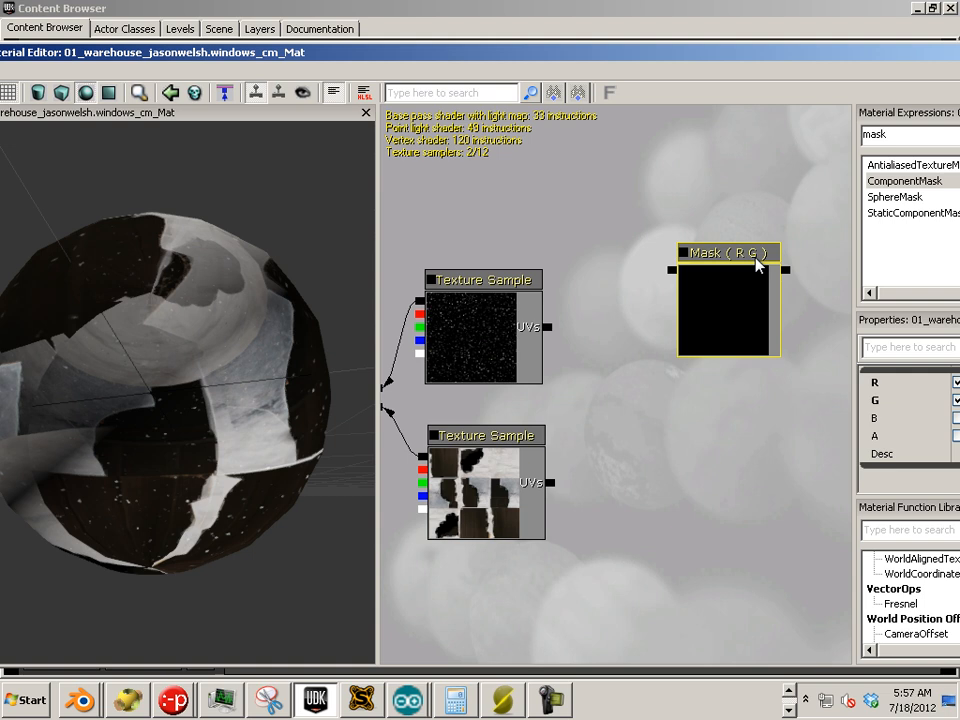
left_click_drag(699, 437, 636, 418)
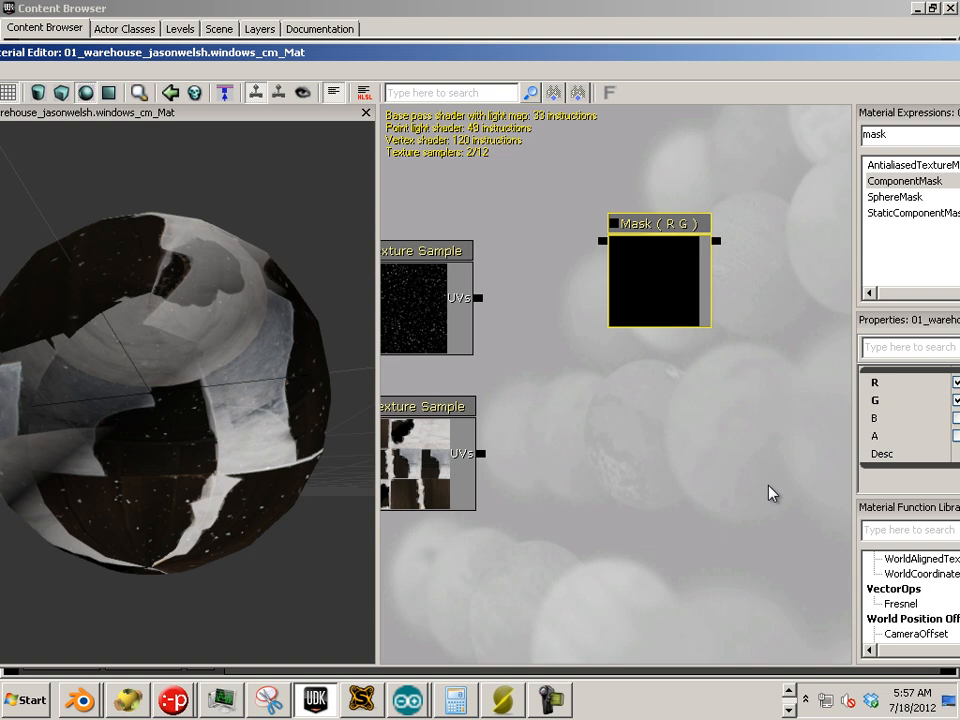
double_click(922, 136)
type("re")
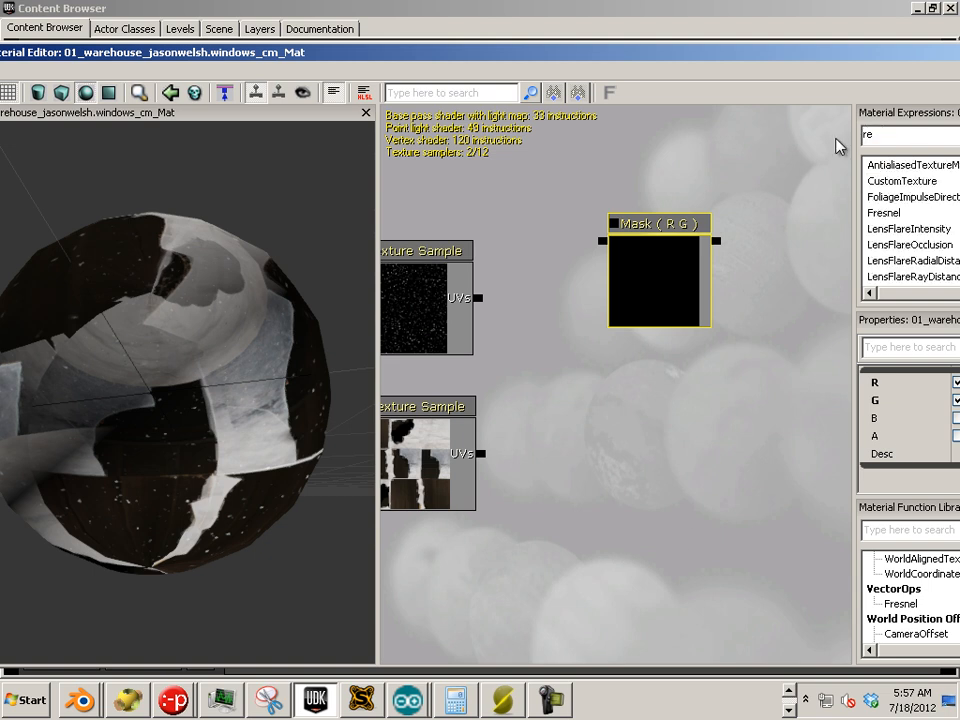
type("f")
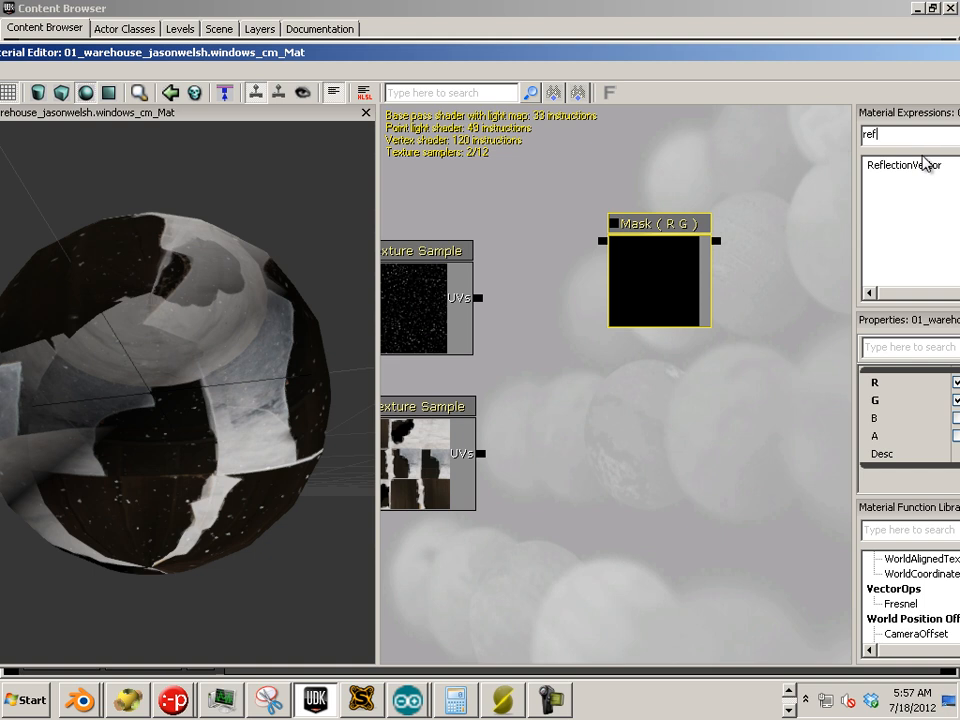
left_click_drag(926, 165, 714, 446)
left_click_drag(753, 399, 690, 369)
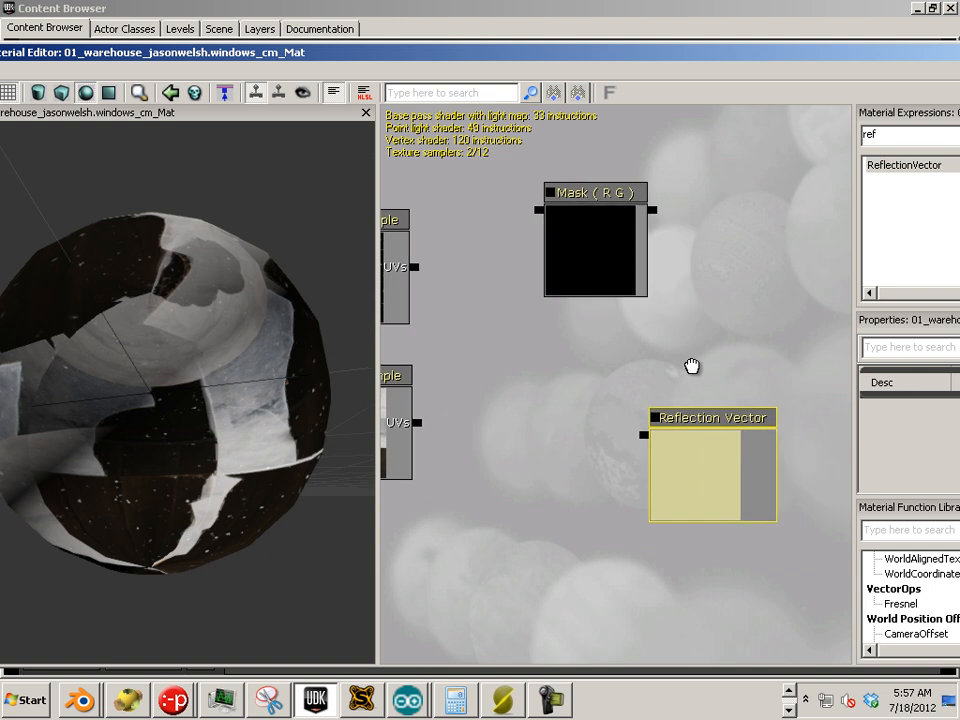
- Try connecting the Reflection Vector directly to the stars Texture Sample's UVs, and break that link again
left_click_drag(802, 59, 679, 51)
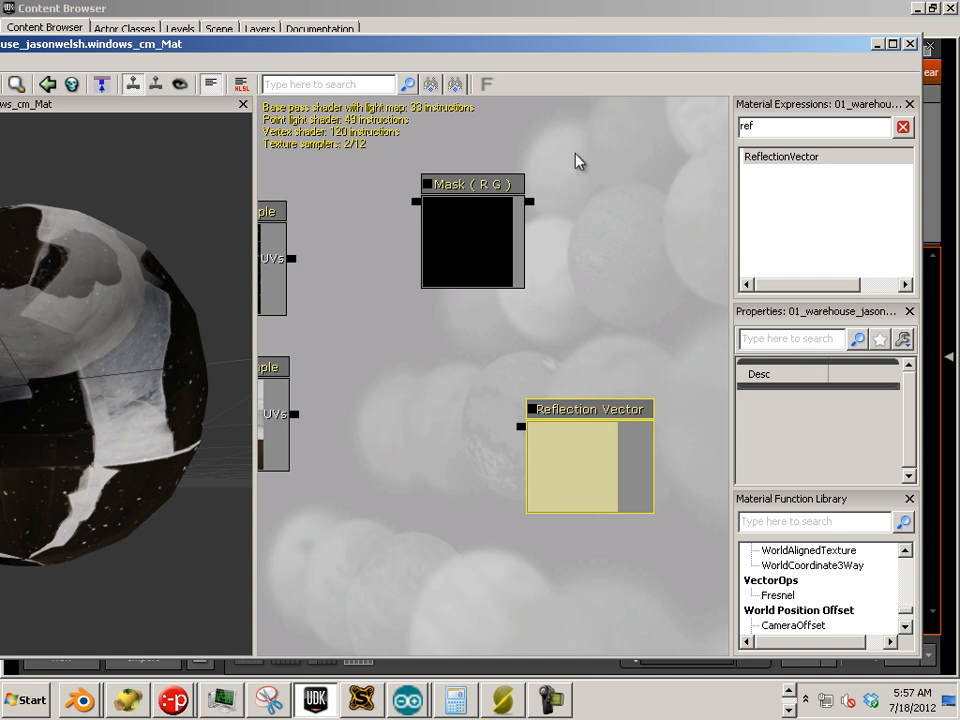
left_click_drag(626, 47, 786, 57)
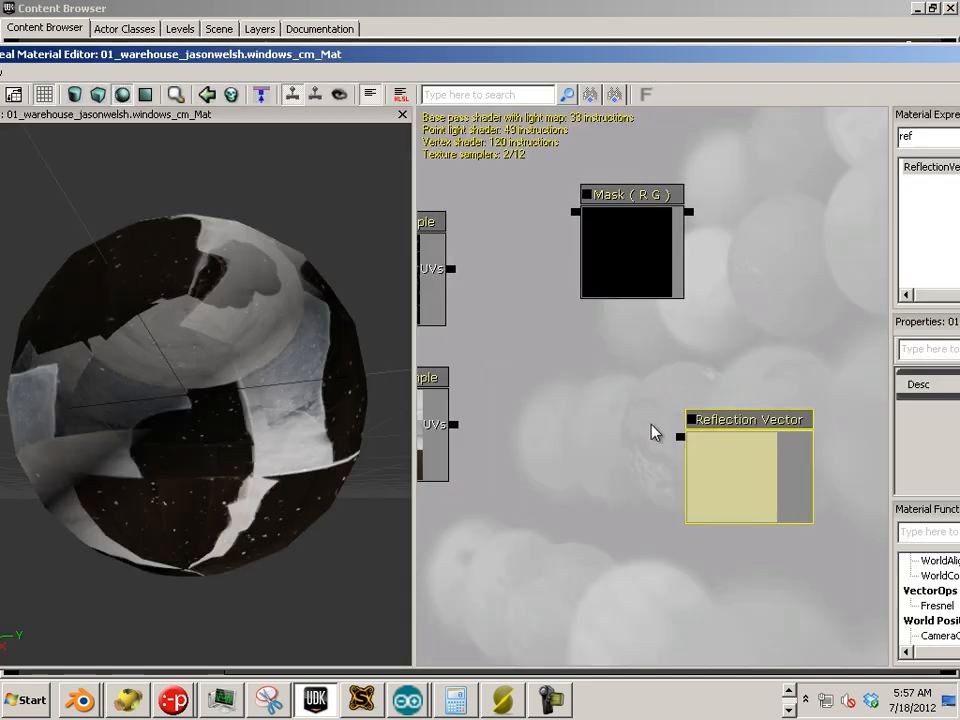
left_click_drag(678, 440, 451, 269)
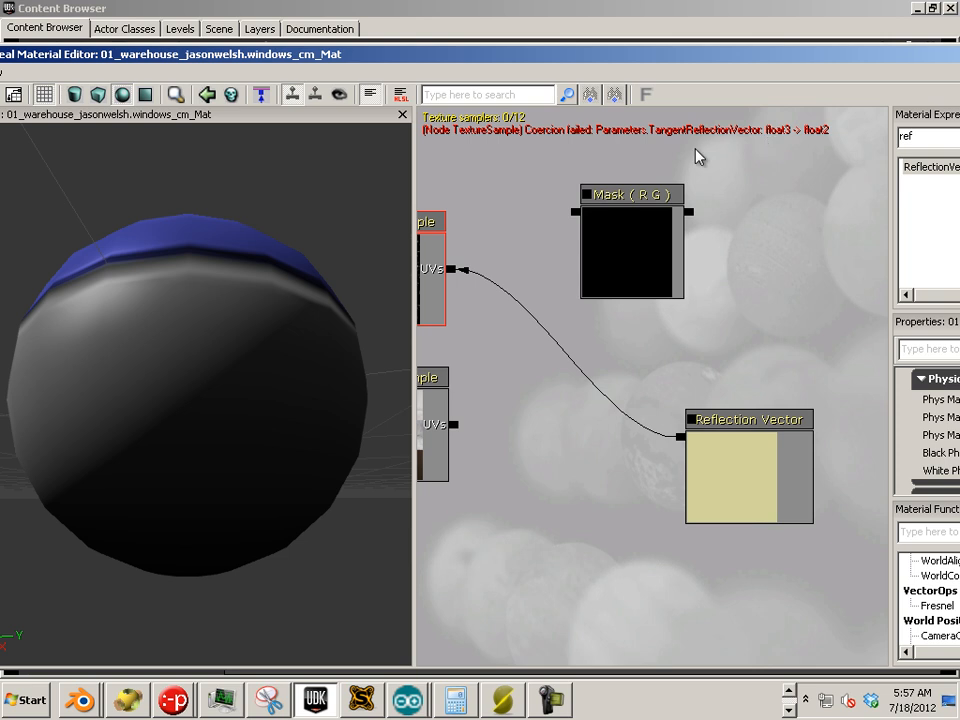
left_click_drag(468, 325, 532, 351)
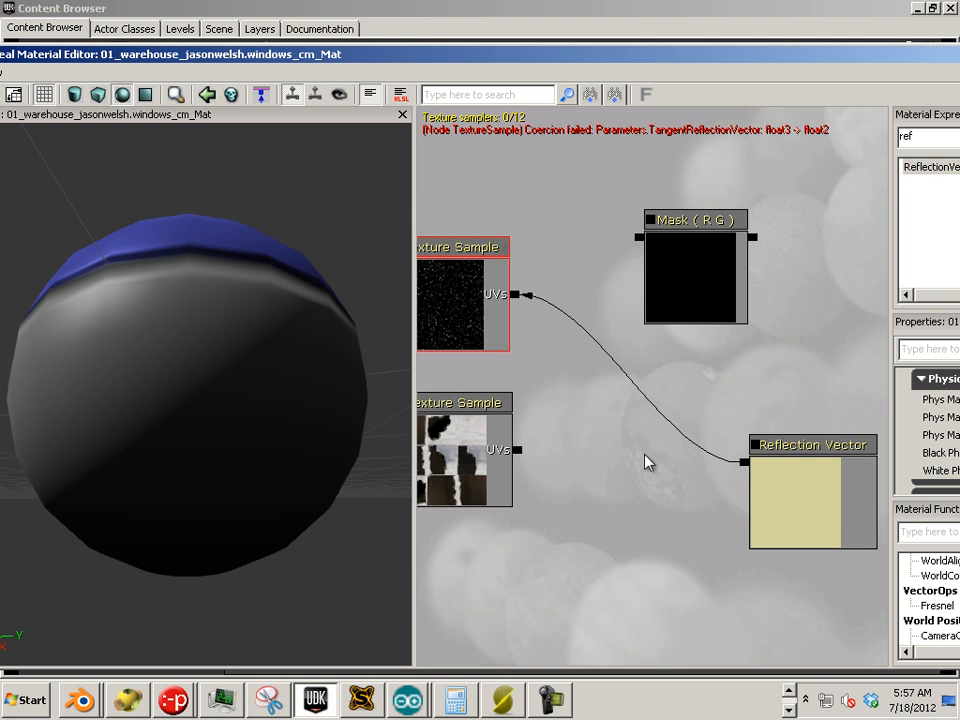
right_click(516, 295)
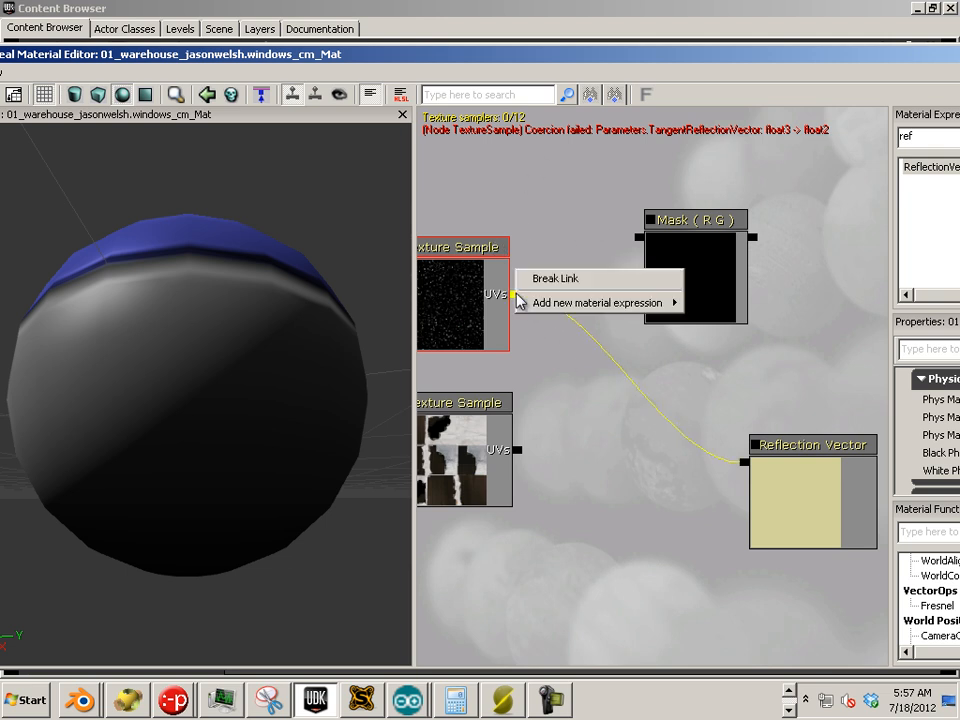
left_click(563, 284)
- Connect the Reflection Vector to the Mask (R G) input and the Mask output to the stars Texture Sample's UVs
left_click_drag(628, 402, 672, 419)
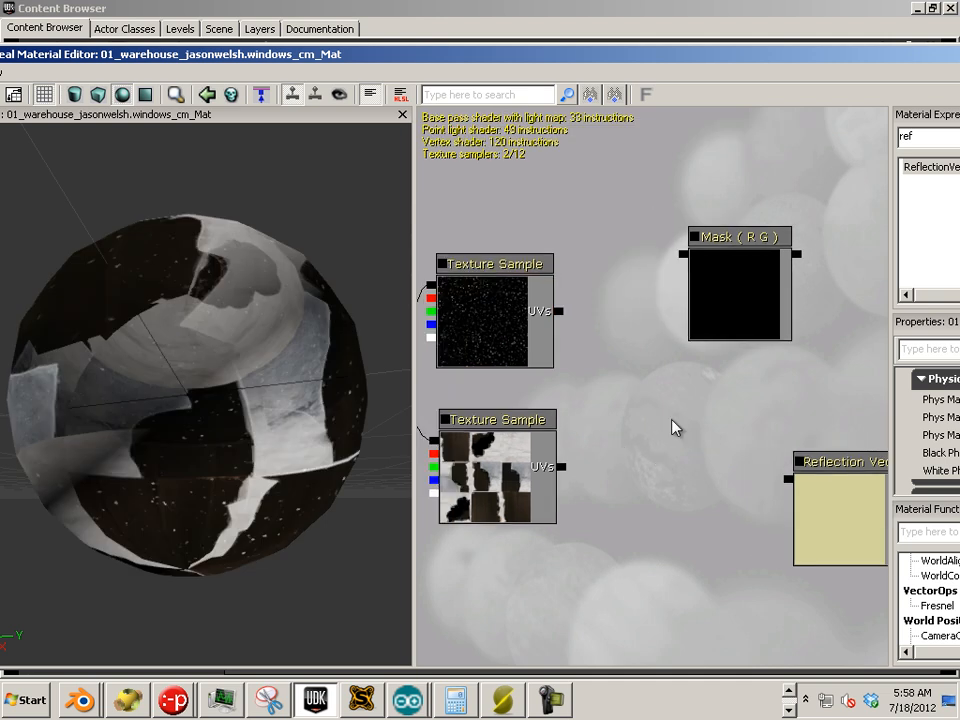
left_click_drag(789, 479, 808, 258)
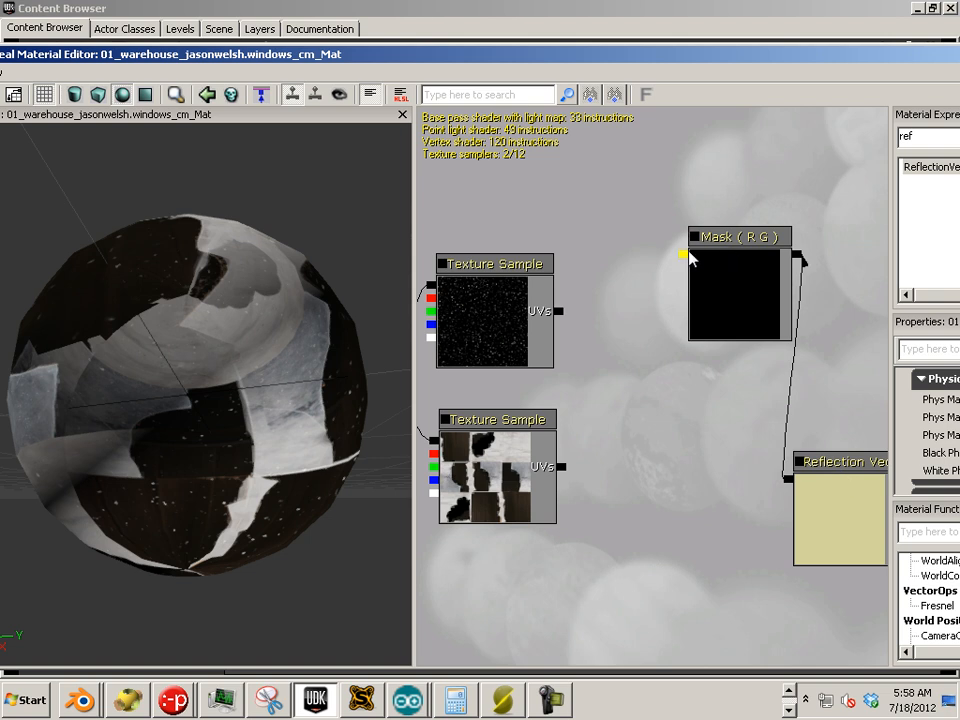
left_click_drag(686, 256, 560, 312)
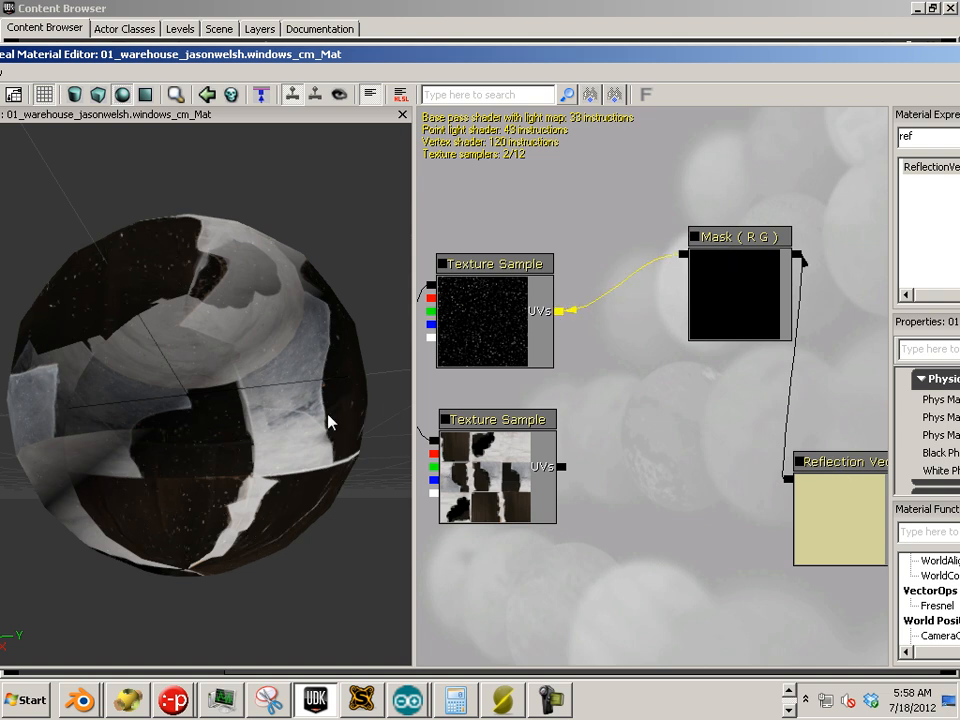
left_click_drag(285, 422, 320, 546)
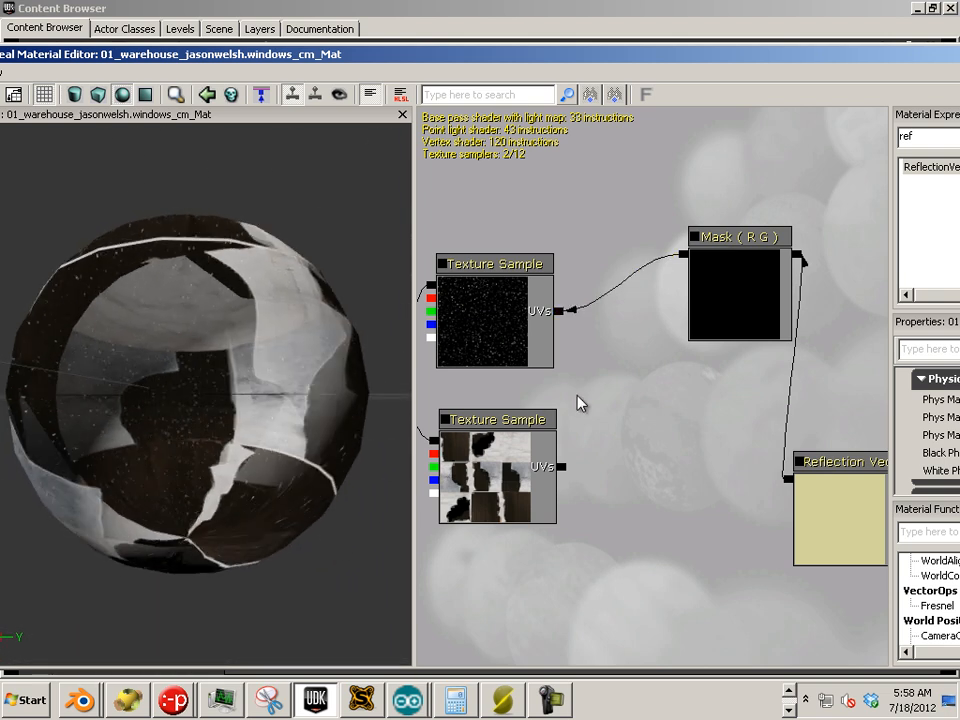
- Connect the windows Texture Sample's alpha output to the material's Opacity input, and check the preview sphere from another angle
left_click_drag(593, 398, 688, 417)
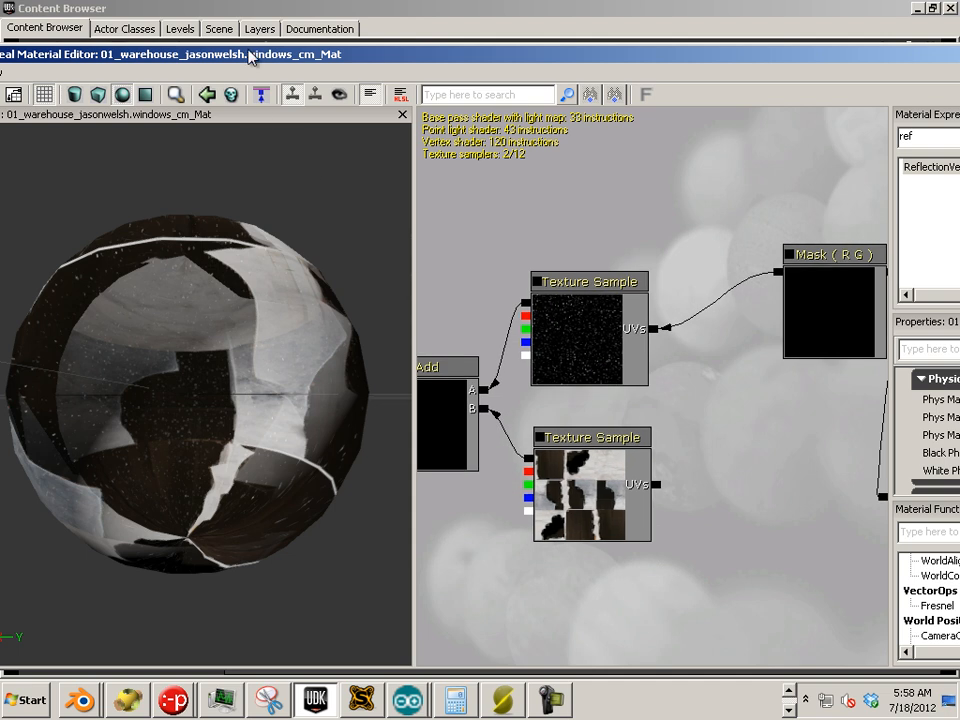
left_click_drag(250, 58, 206, 78)
left_click_drag(712, 606, 840, 555)
left_click_drag(589, 507, 660, 409)
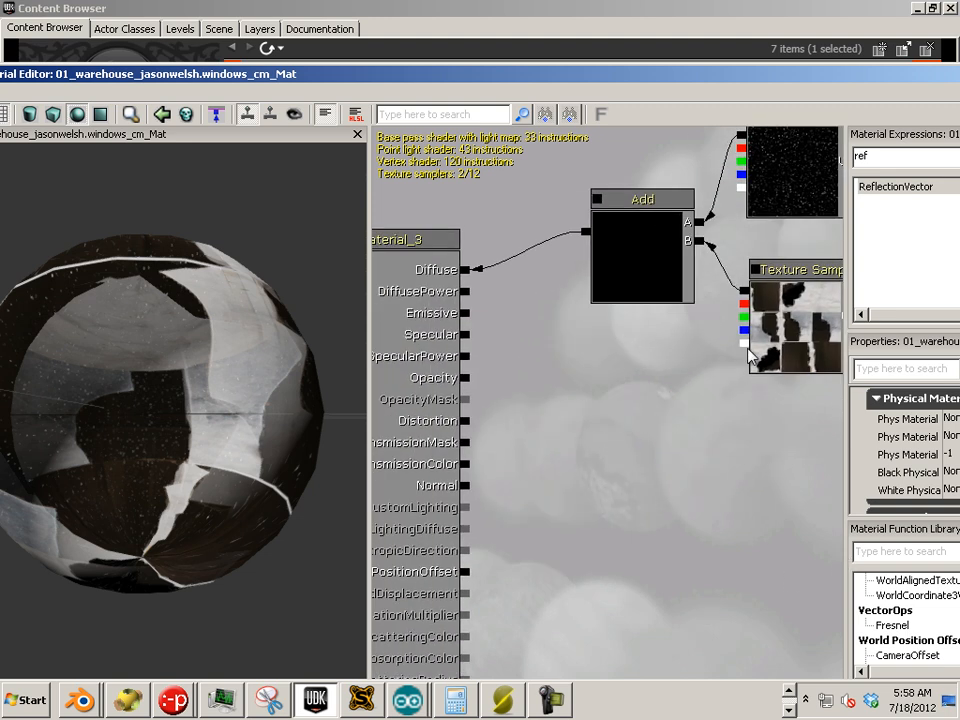
left_click_drag(744, 343, 466, 379)
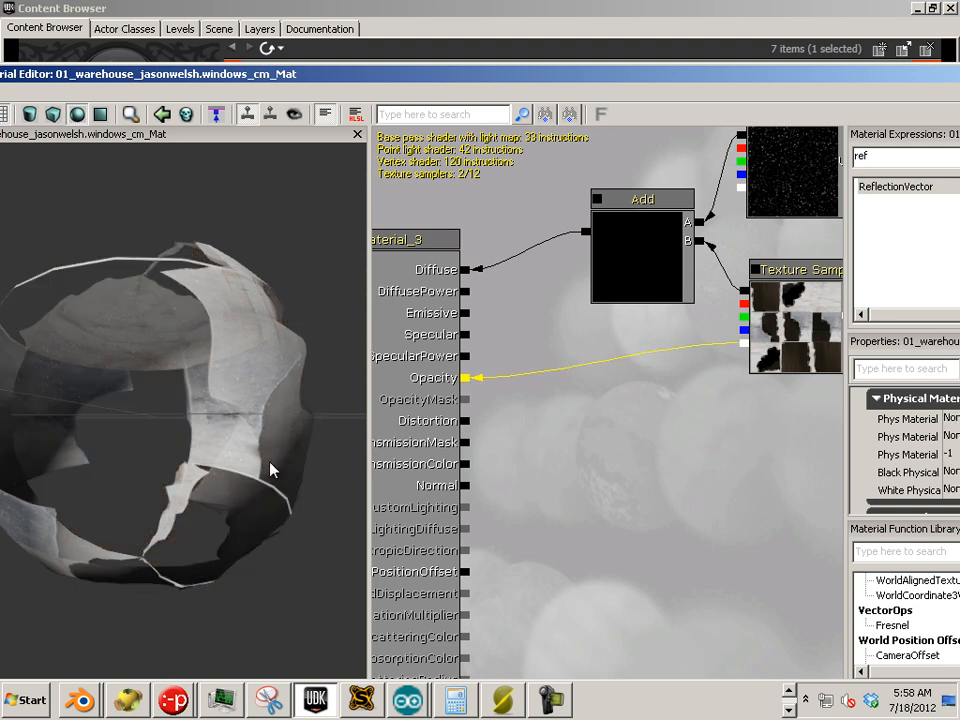
left_click_drag(270, 463, 238, 608)
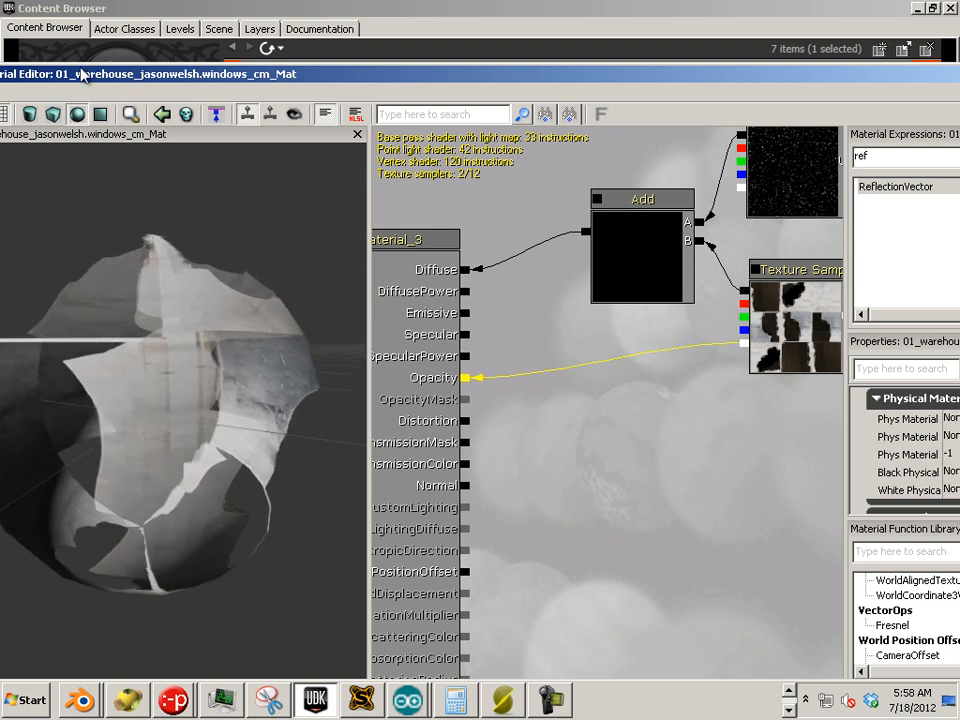
- Apply the material changes and inspect the window in the level's perspective viewport
left_click_drag(80, 74, 345, 95)
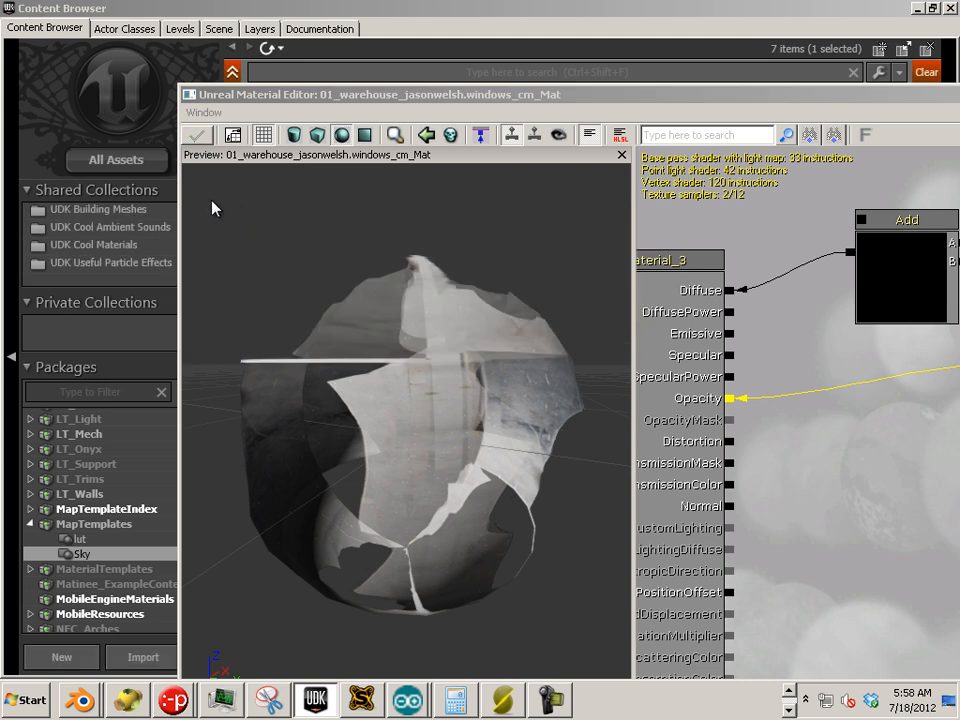
left_click_drag(265, 95, 788, 189)
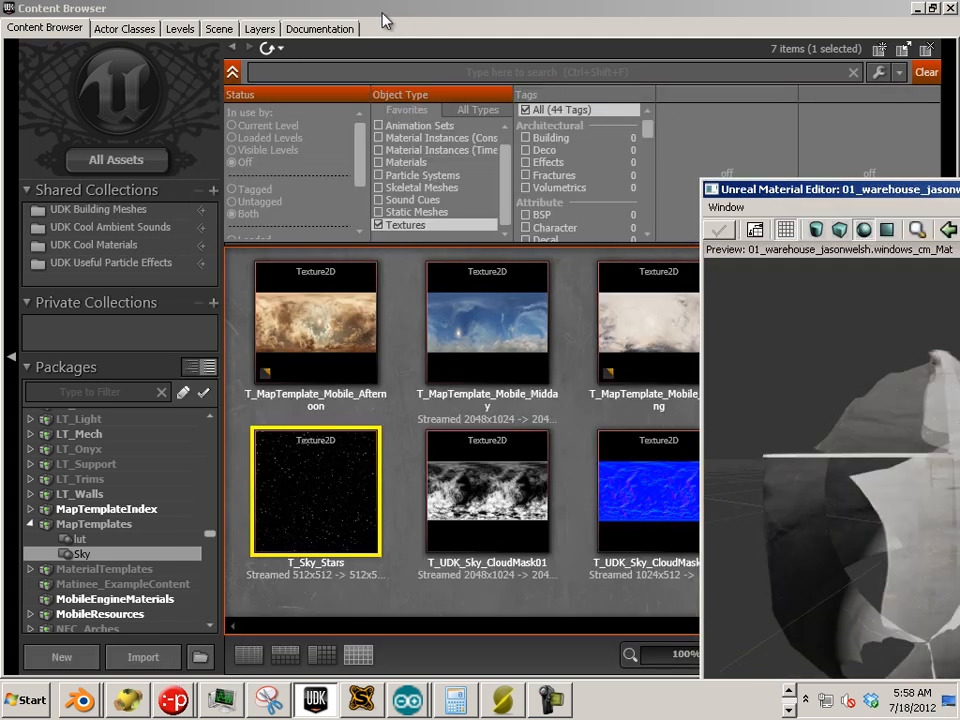
left_click_drag(383, 14, 958, 356)
left_click_drag(270, 430, 373, 446)
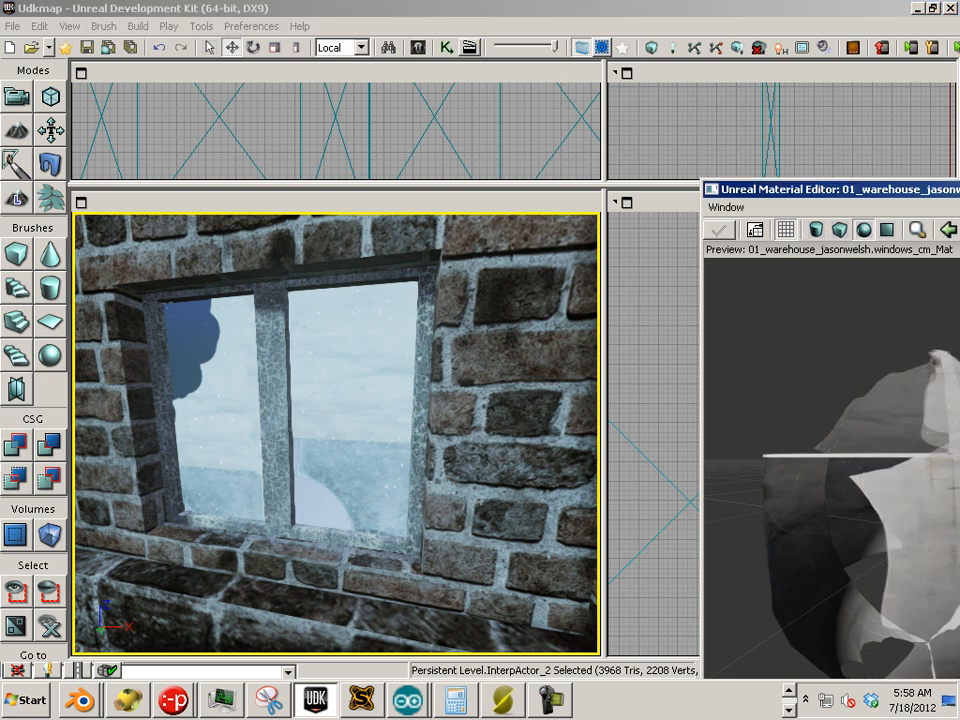
- Bring the material graph back into view and break the windows alpha link to Opacity
left_click_drag(955, 189, 775, 81)
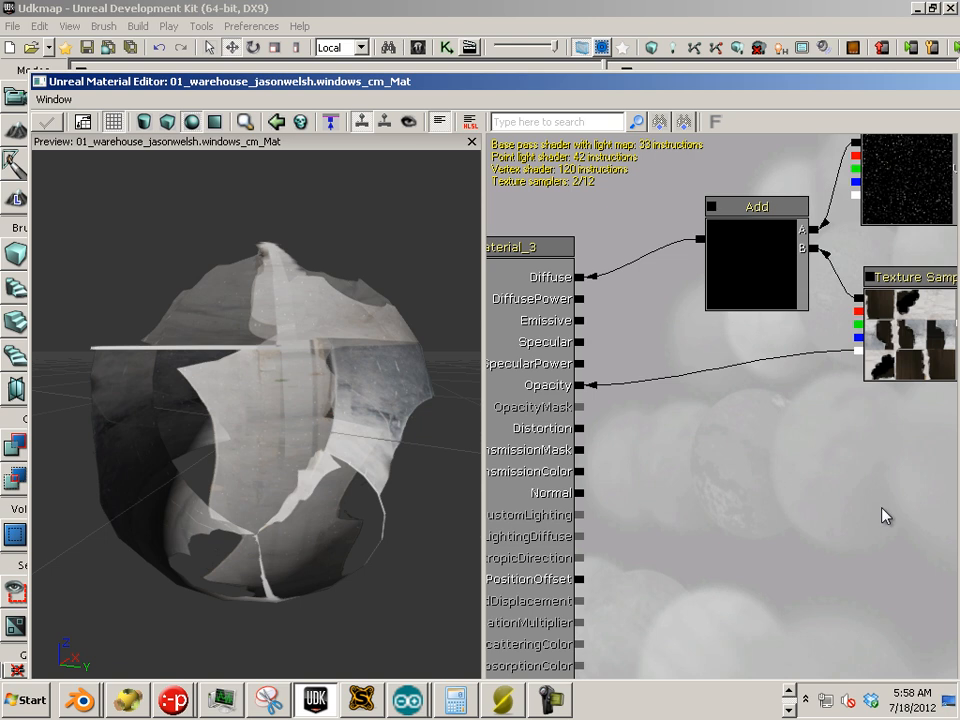
left_click_drag(867, 526, 840, 549)
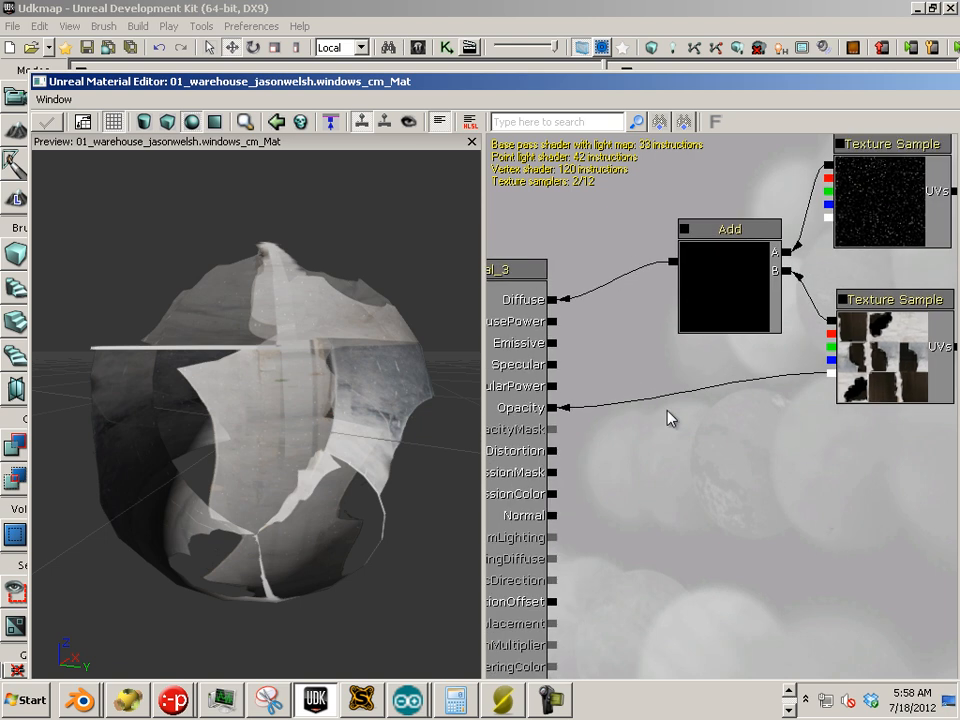
right_click(552, 407)
left_click(595, 392)
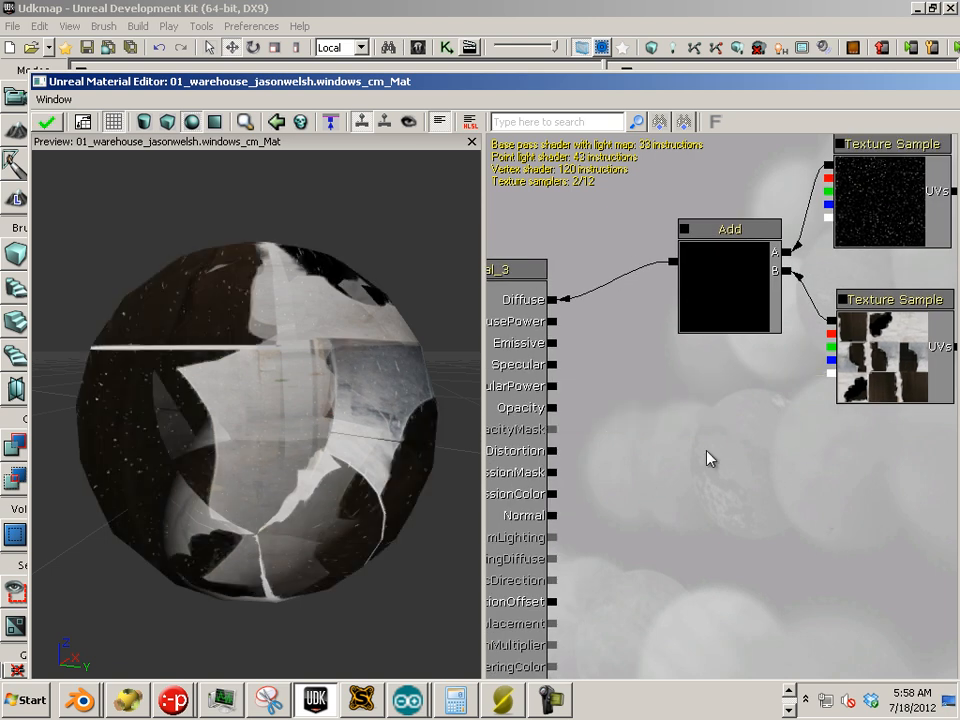
- Add a Multiply math node below the Add node and connect its output to Opacity
left_click_drag(805, 512, 776, 493)
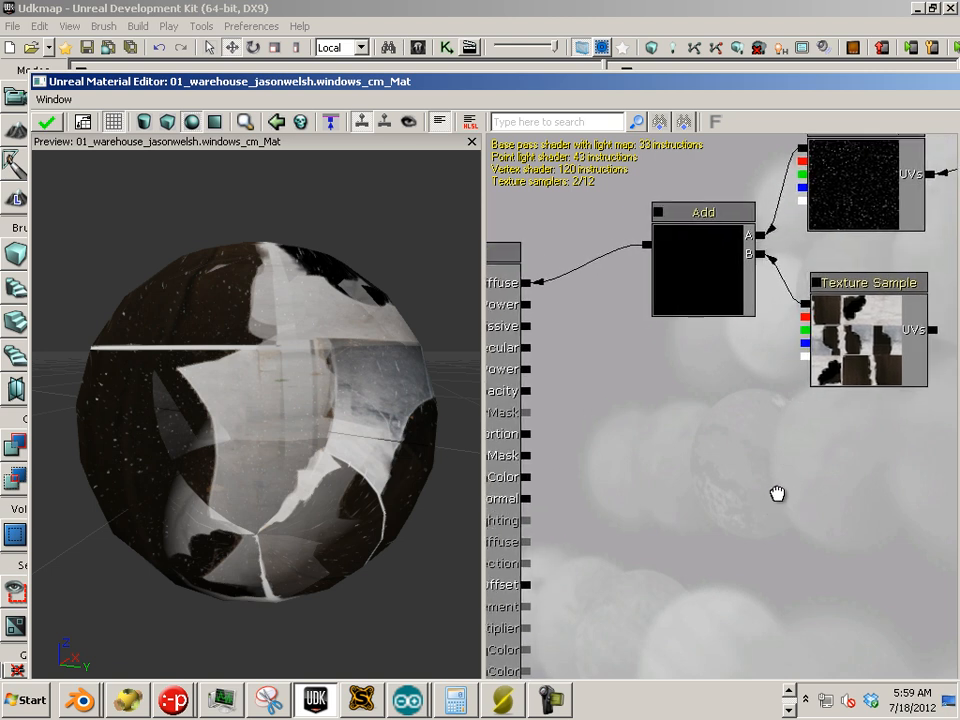
right_click(695, 499)
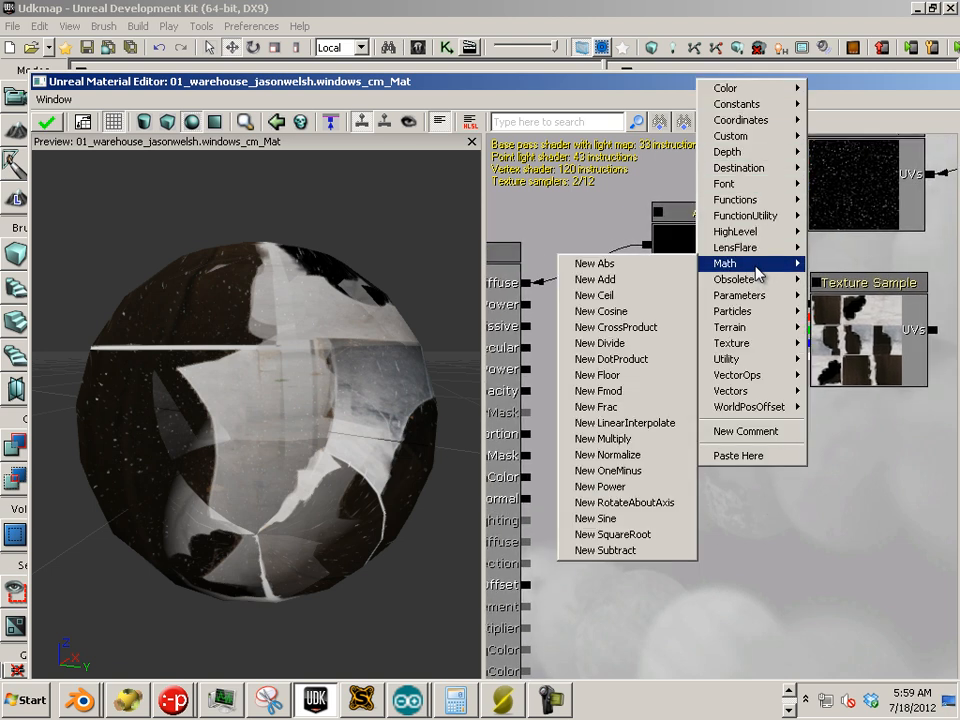
mouse_move(710, 264)
left_click(652, 439)
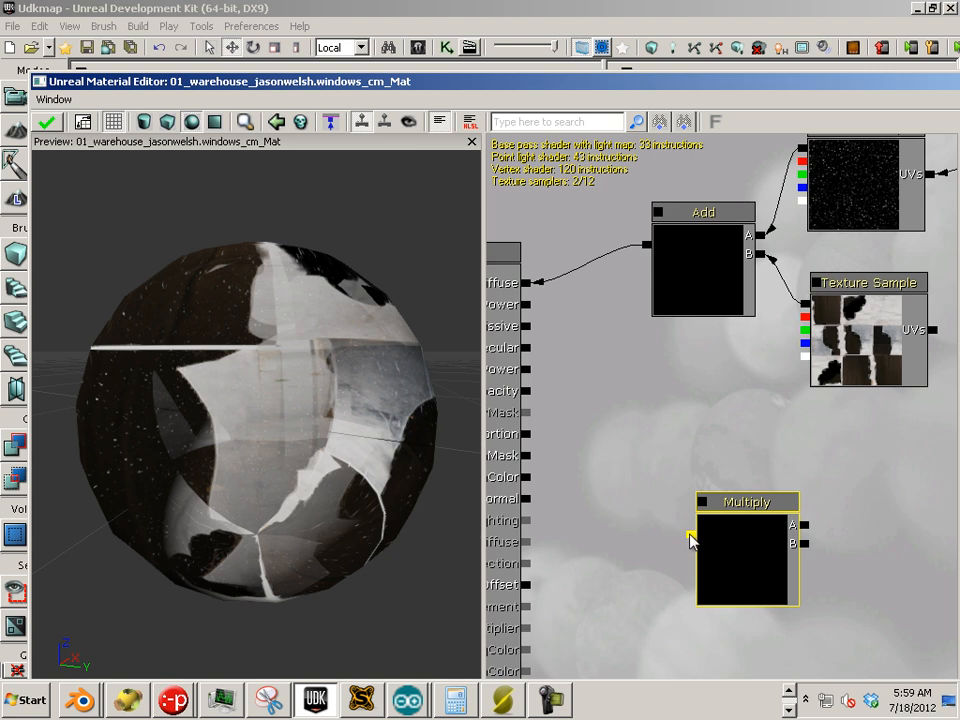
left_click_drag(690, 540, 528, 392)
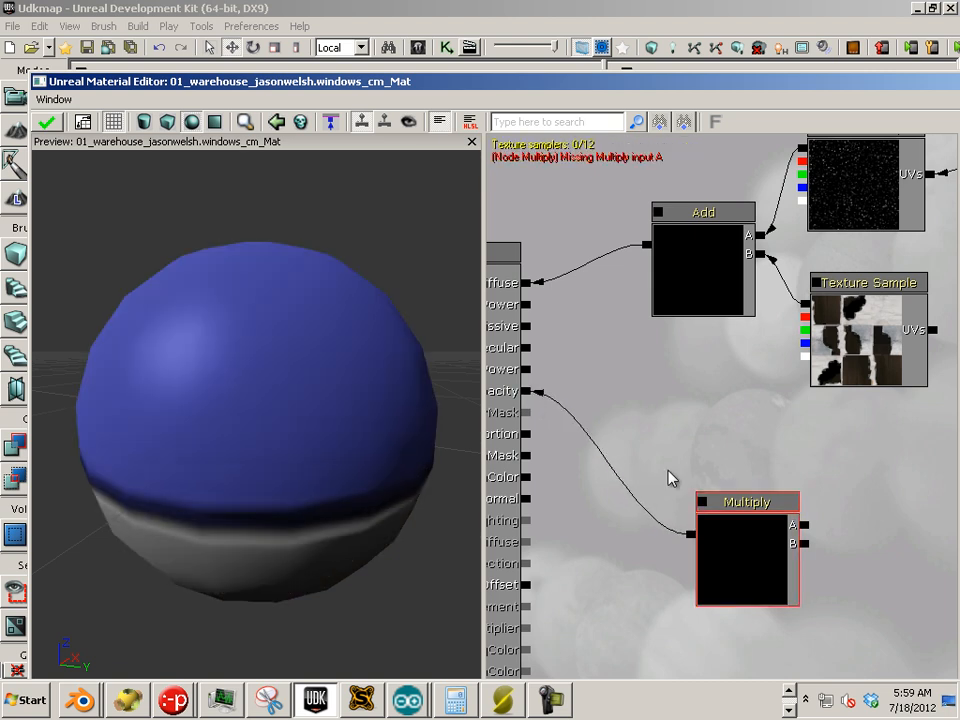
- Connect the windows texture's alpha to Multiply input A, reposition Multiply near Opacity, and feed input B from a new Constant2Vector node
left_click_drag(806, 357, 808, 525)
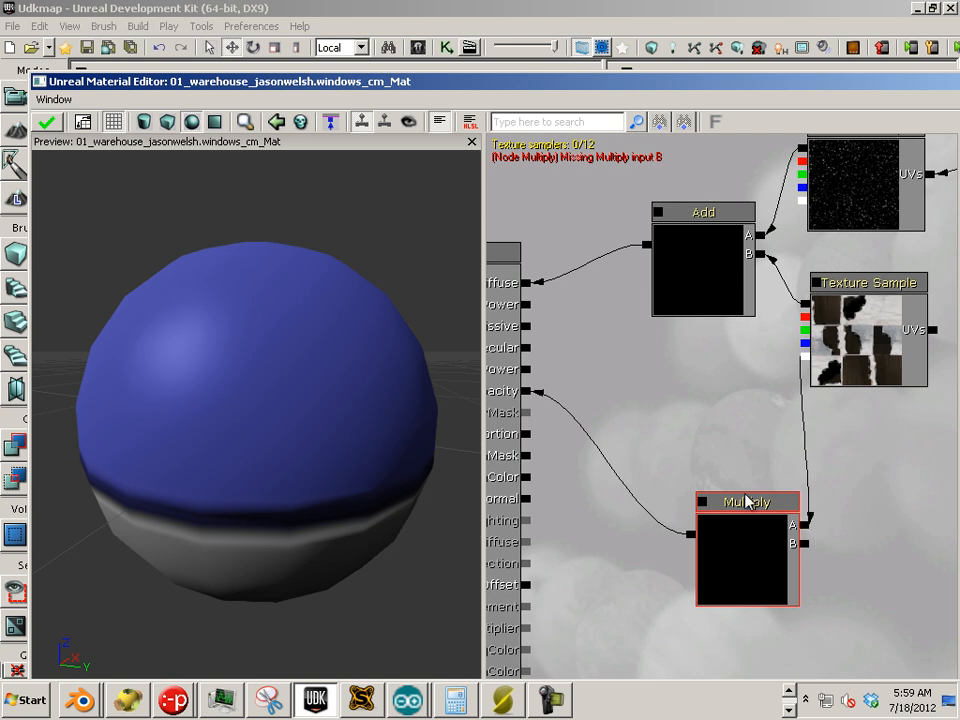
left_click_drag(748, 500, 643, 398)
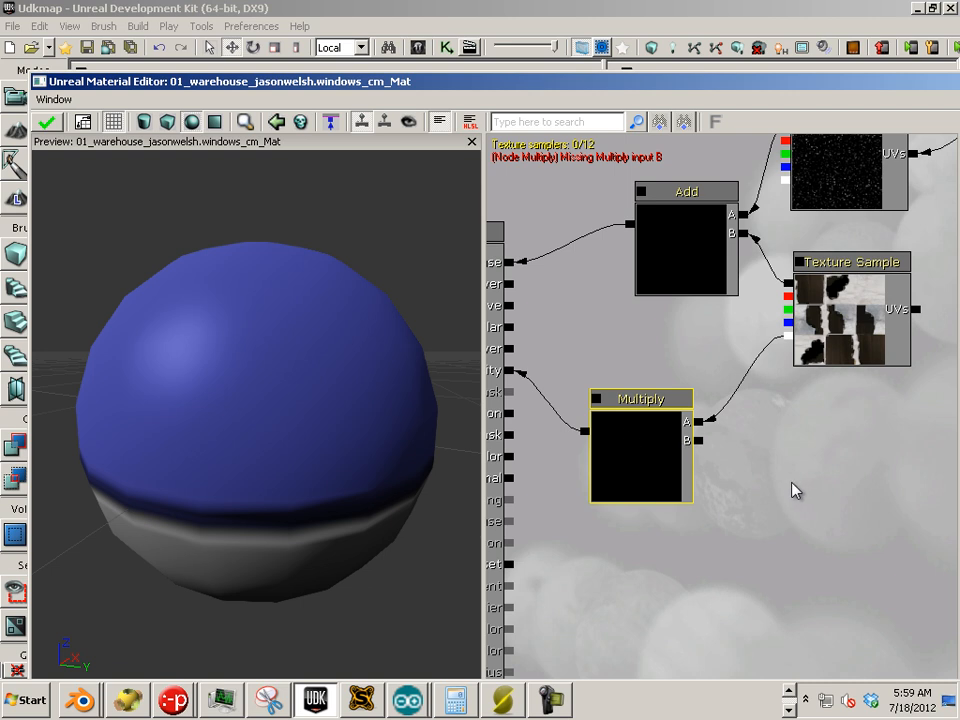
right_click(816, 497)
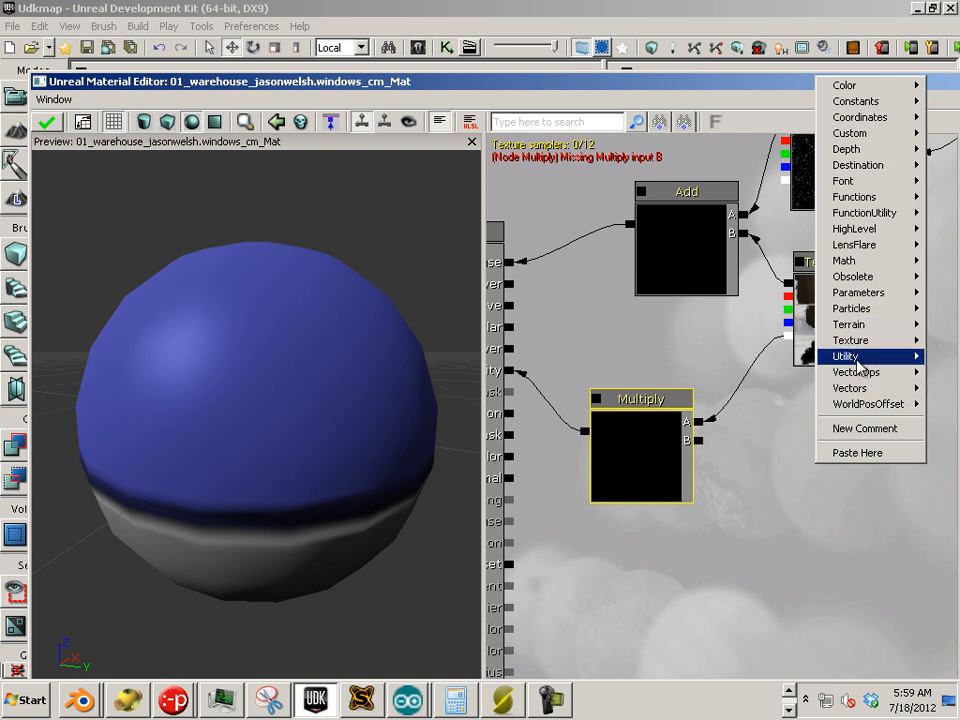
mouse_move(855, 395)
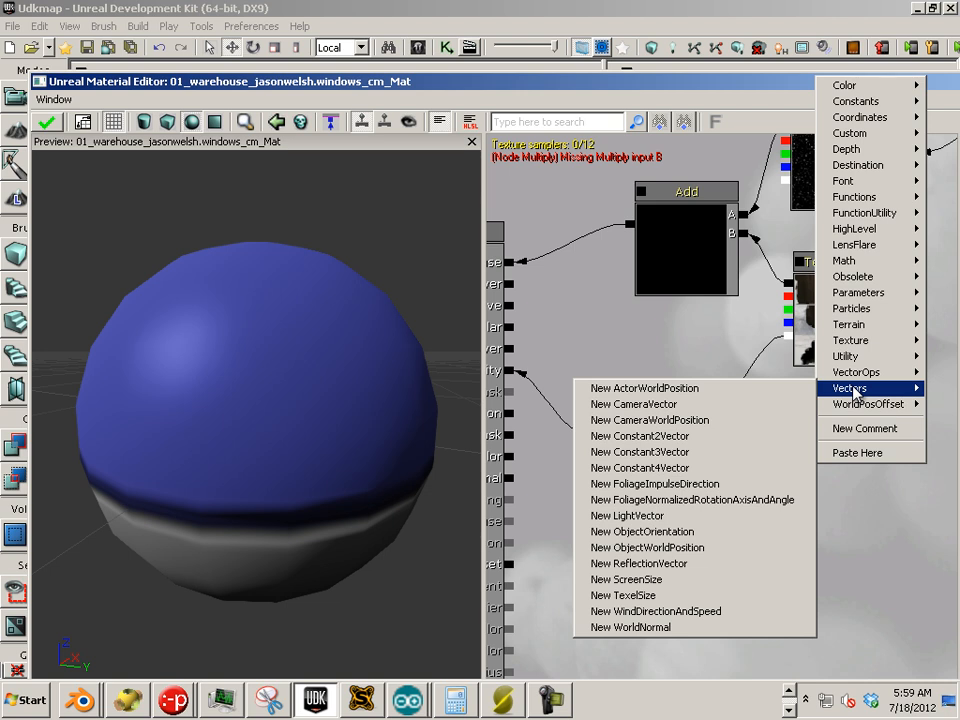
left_click(699, 437)
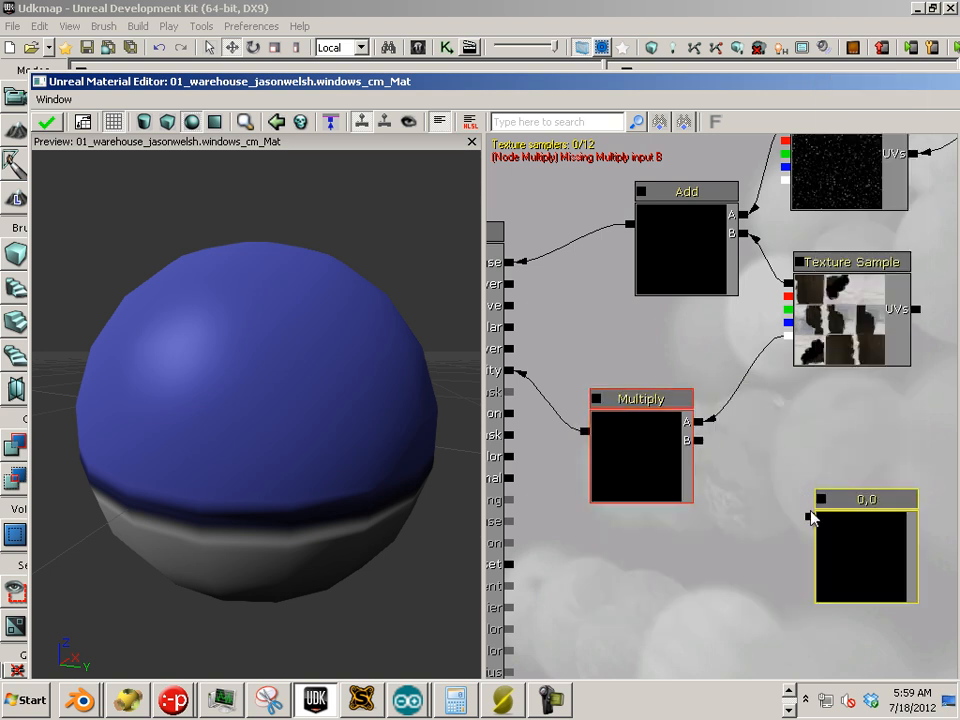
left_click_drag(812, 515, 698, 440)
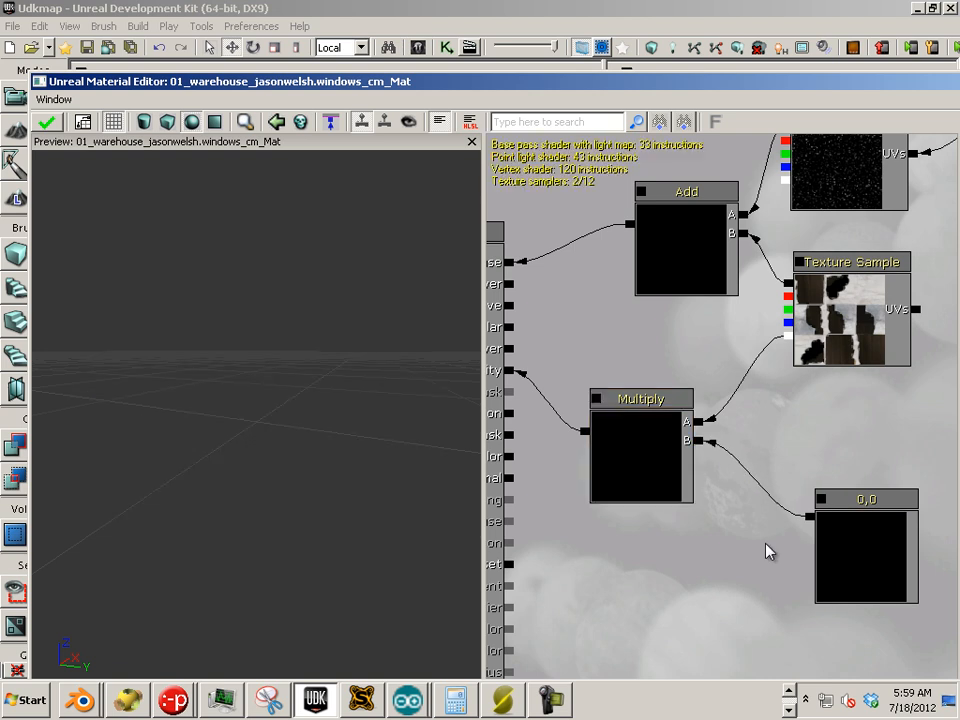
- Set the R value of the Constant2Vector feeding Multiply to 0.4, and check the result on the preview mesh
left_click(868, 553)
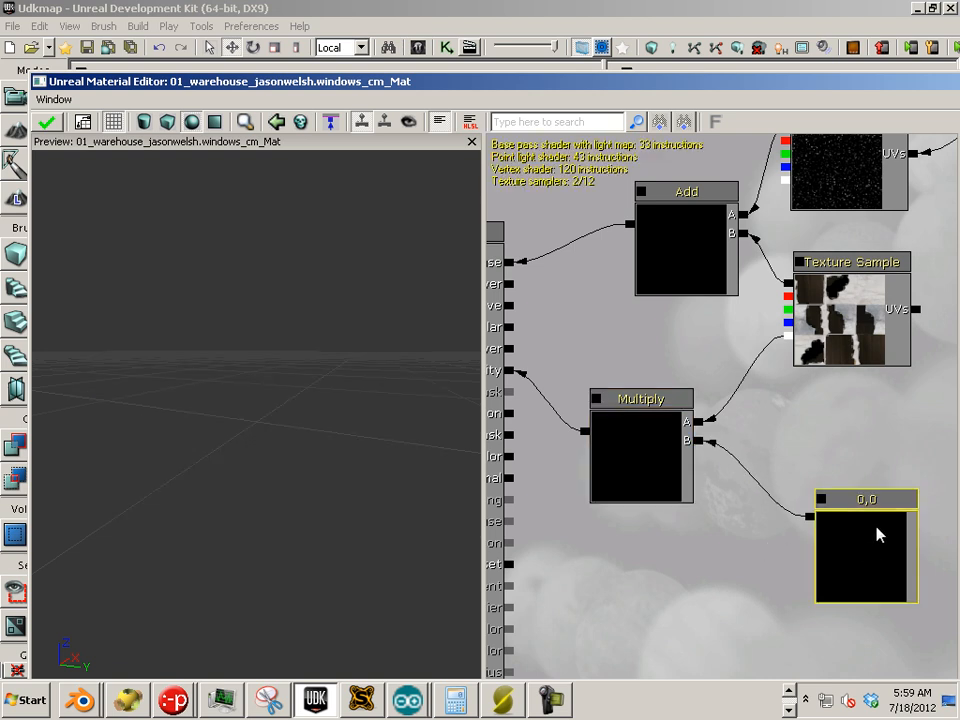
left_click_drag(797, 82, 523, 38)
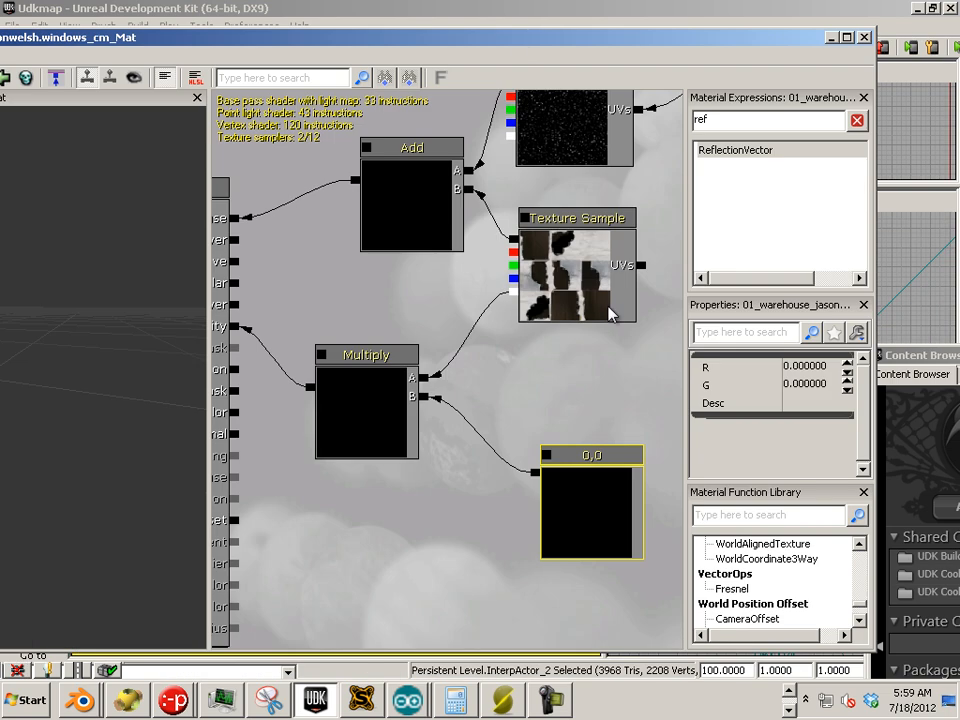
left_click(818, 367)
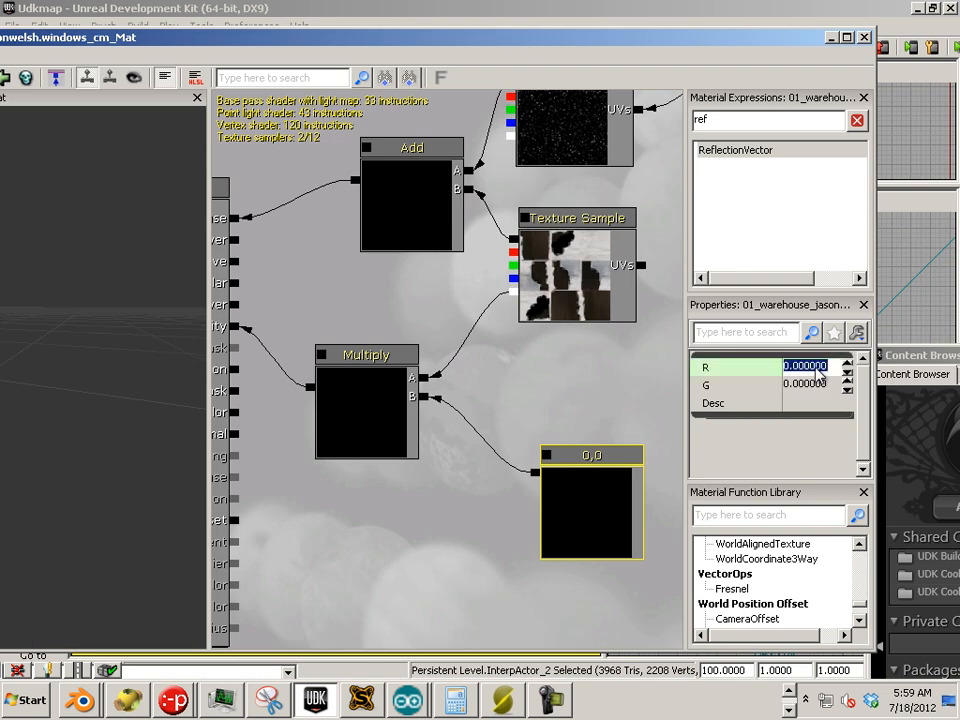
type("-")
type("4")
key("Return")
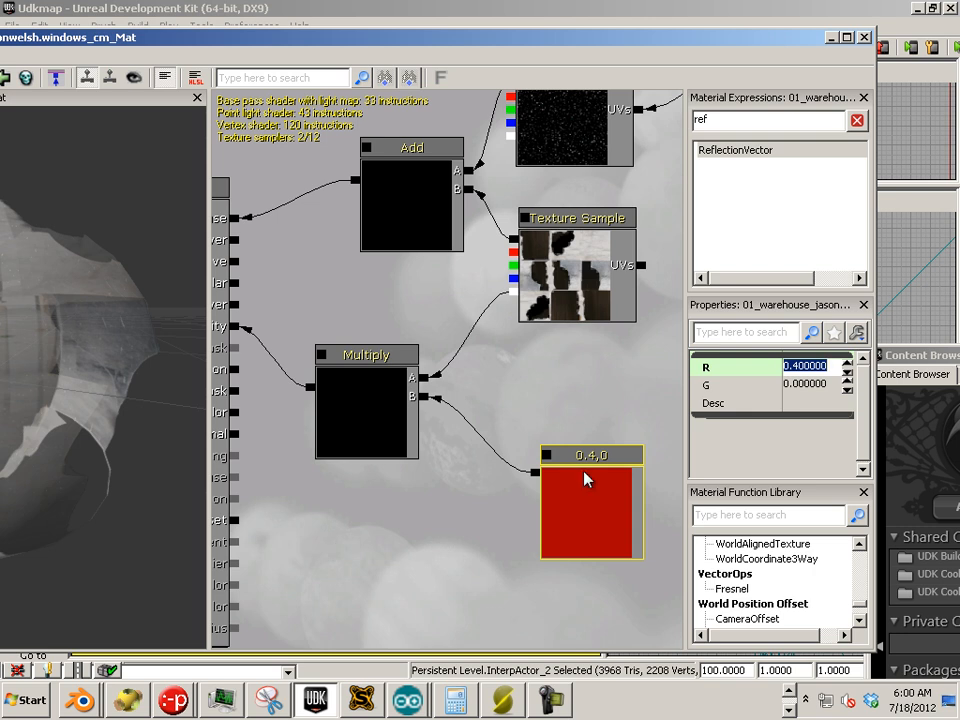
left_click_drag(428, 518, 462, 520)
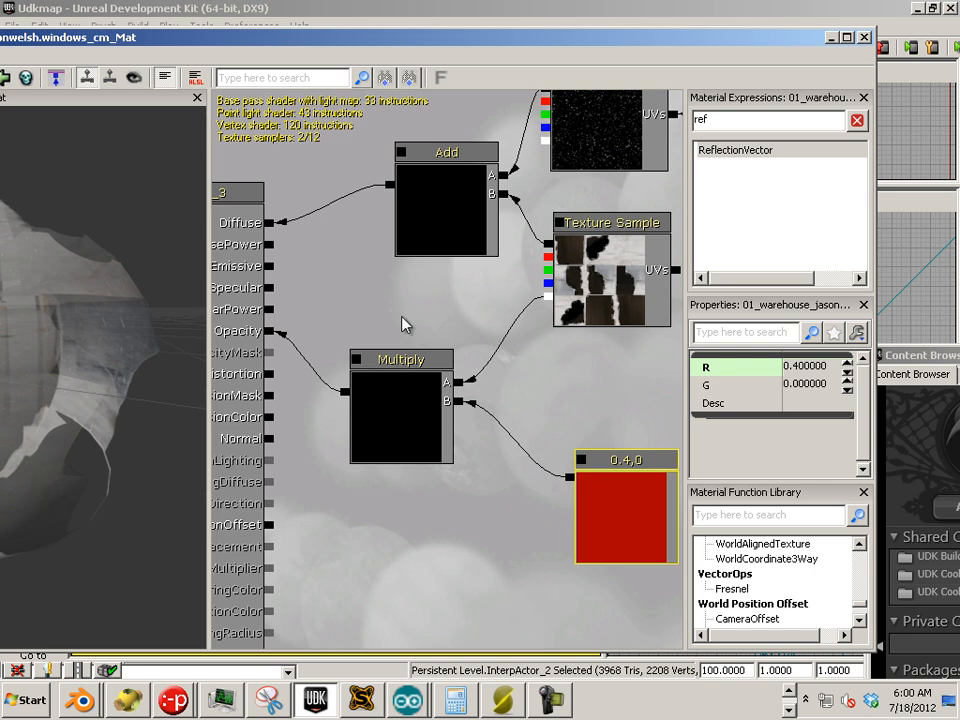
left_click_drag(392, 307, 363, 338)
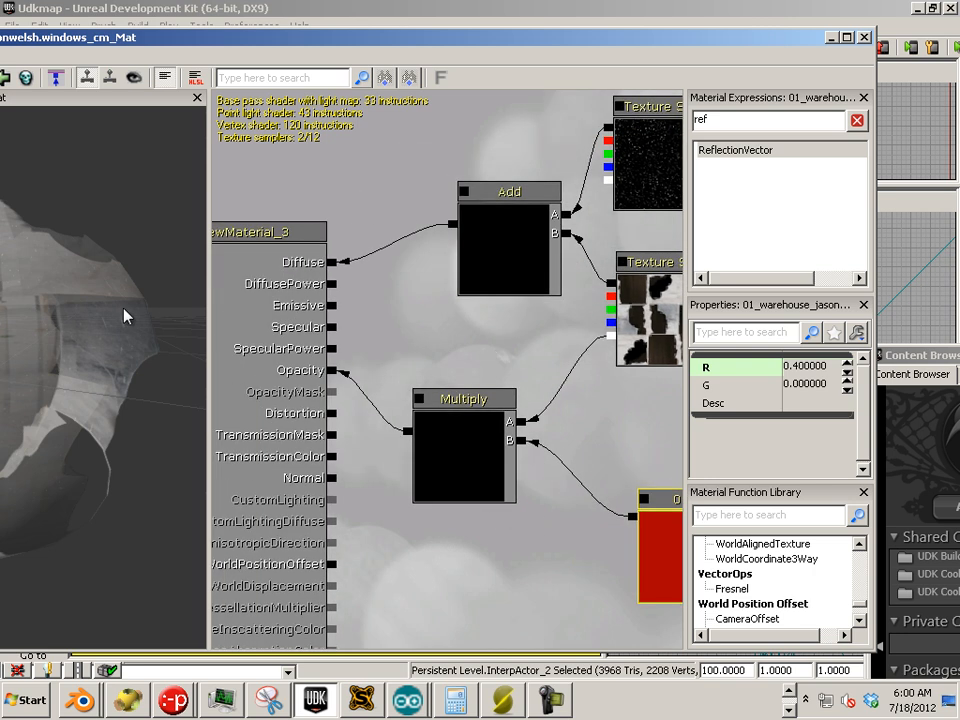
left_click_drag(86, 332, 388, 416)
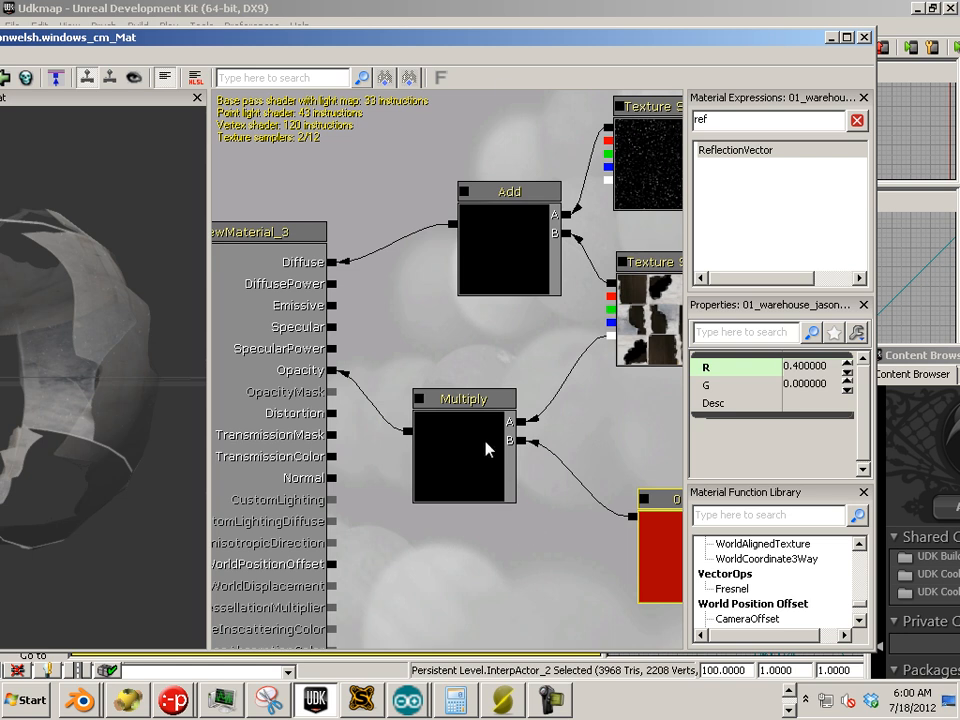
- Apply the windows_cm_Mat changes to the level and close its material editor
left_click_drag(316, 37, 172, 128)
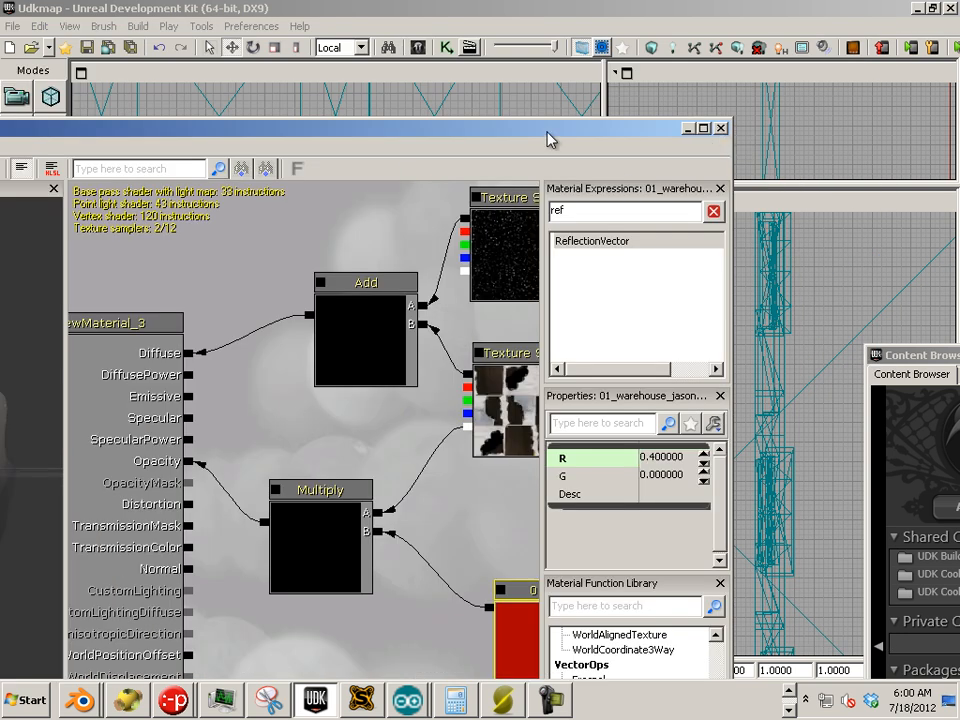
left_click_drag(545, 131, 835, 155)
left_click_drag(280, 155, 500, 165)
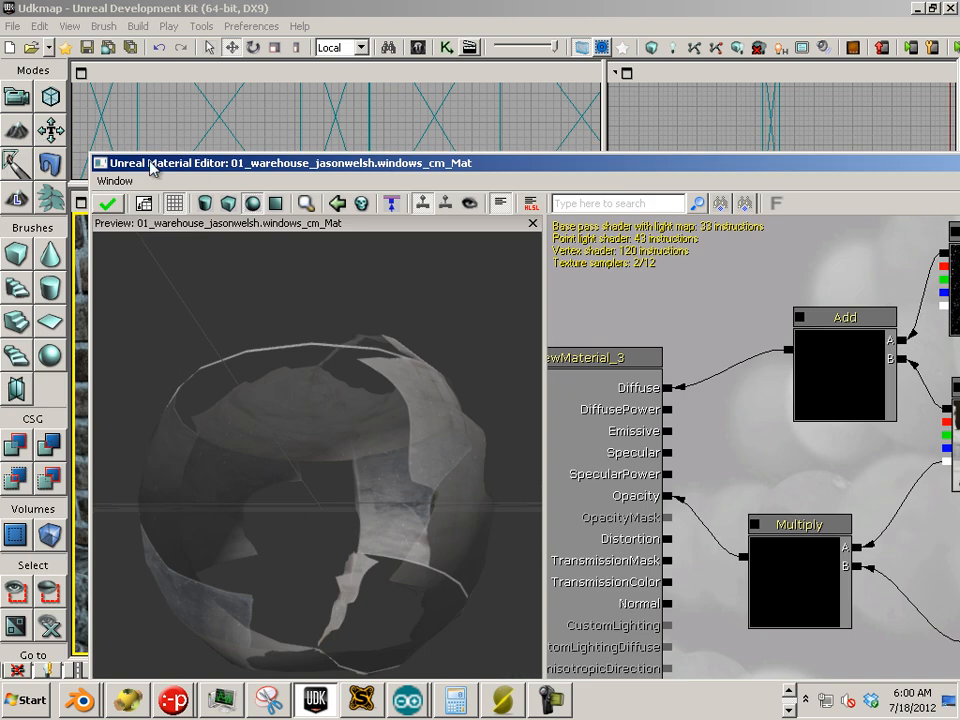
left_click(112, 204)
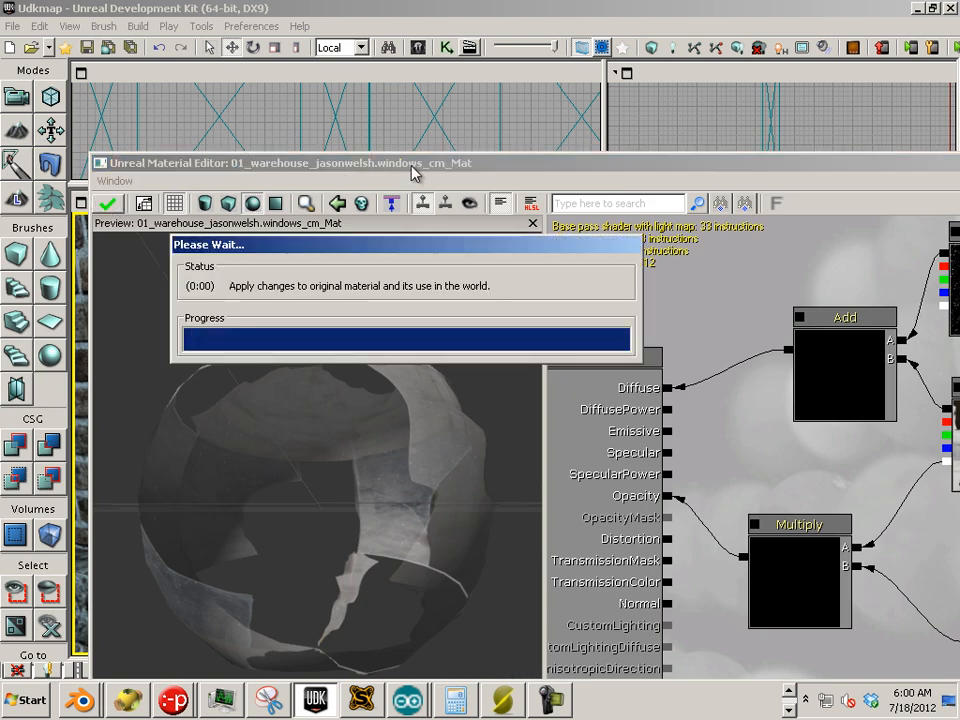
left_click_drag(457, 165, 16, 277)
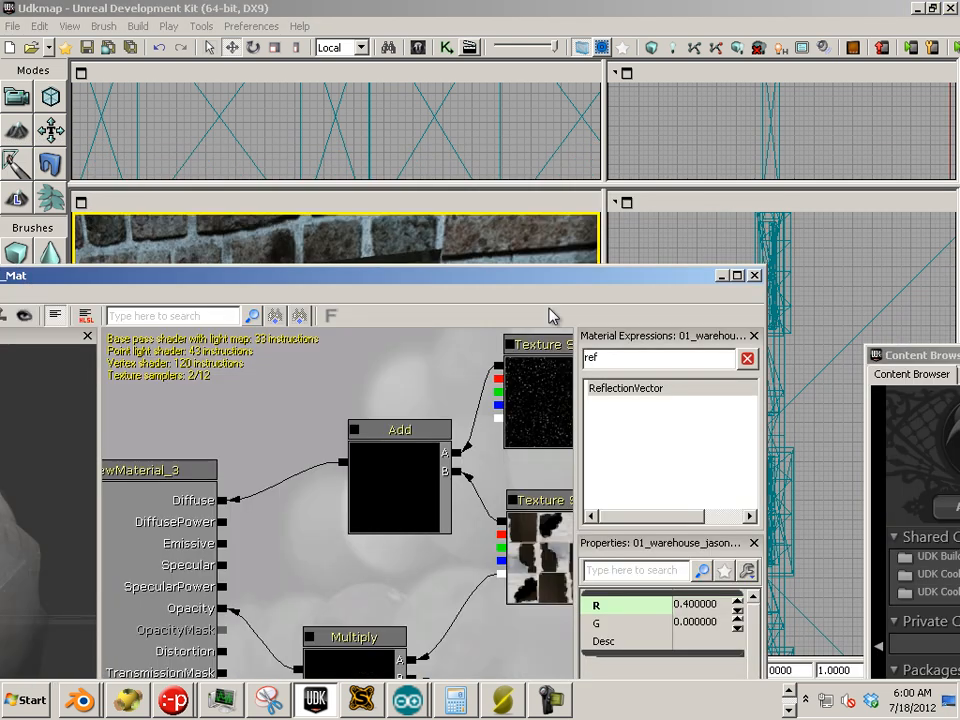
left_click(752, 275)
- Inspect the glass in the building's upper and lower windows from near and far in the perspective viewport
mouse_move(405, 390)
left_mouse_down()
mouse_move(403, 403)
mouse_move(386, 401)
mouse_move(423, 390)
left_mouse_up()
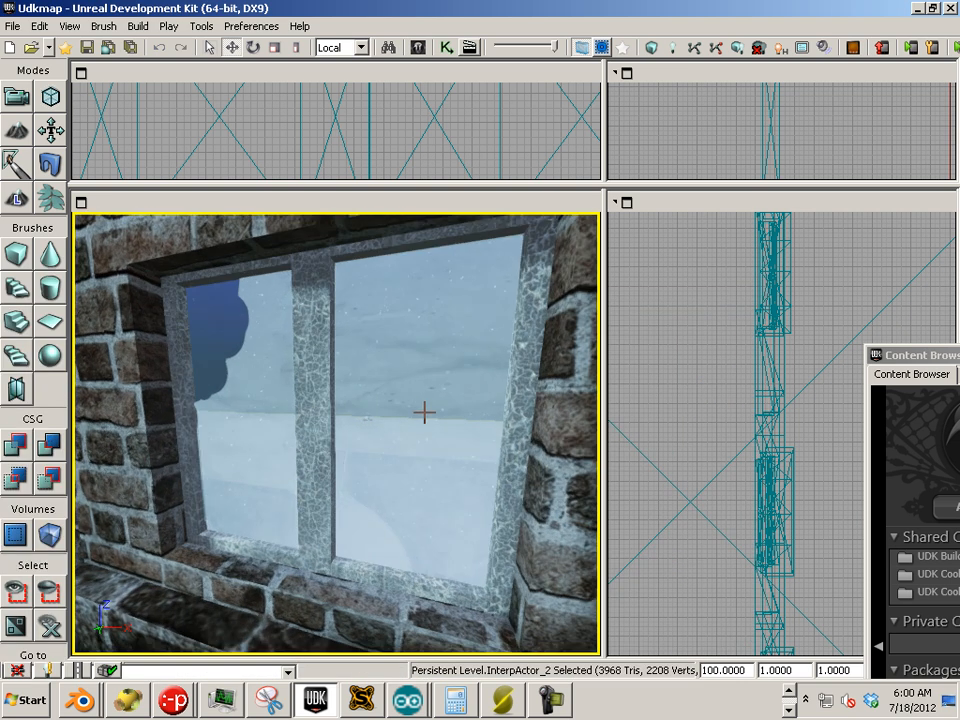
left_click(225, 336)
scroll(189, 405, "down", 6)
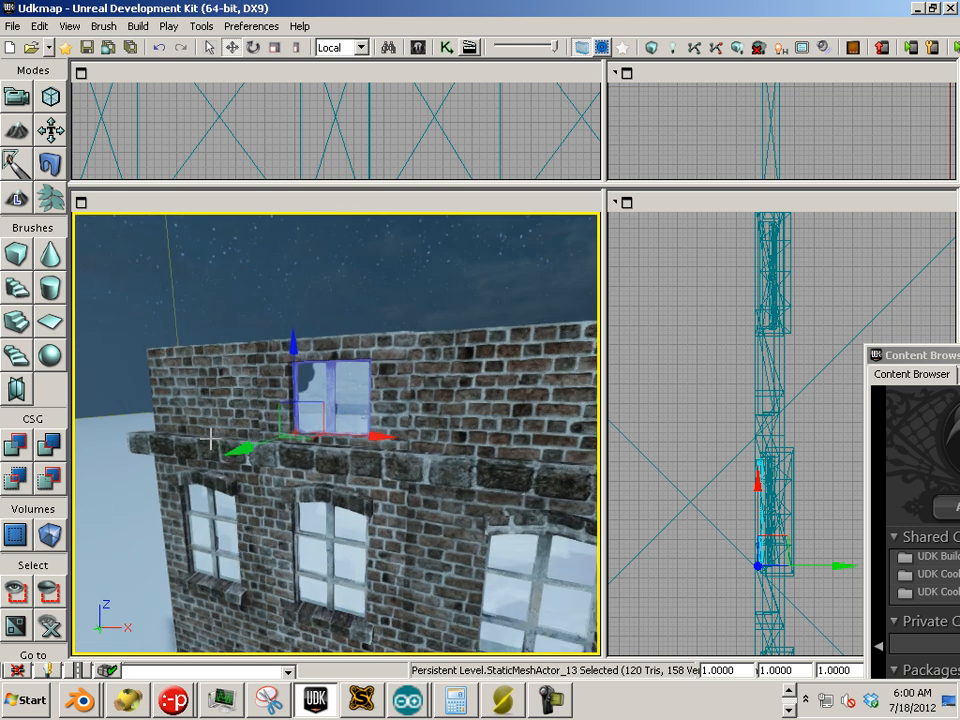
left_click_drag(210, 438, 210, 443)
left_click(117, 314)
mouse_move(139, 401)
left_mouse_down()
mouse_move(129, 433)
mouse_move(139, 410)
mouse_move(172, 405)
mouse_move(165, 384)
mouse_move(133, 407)
left_mouse_up()
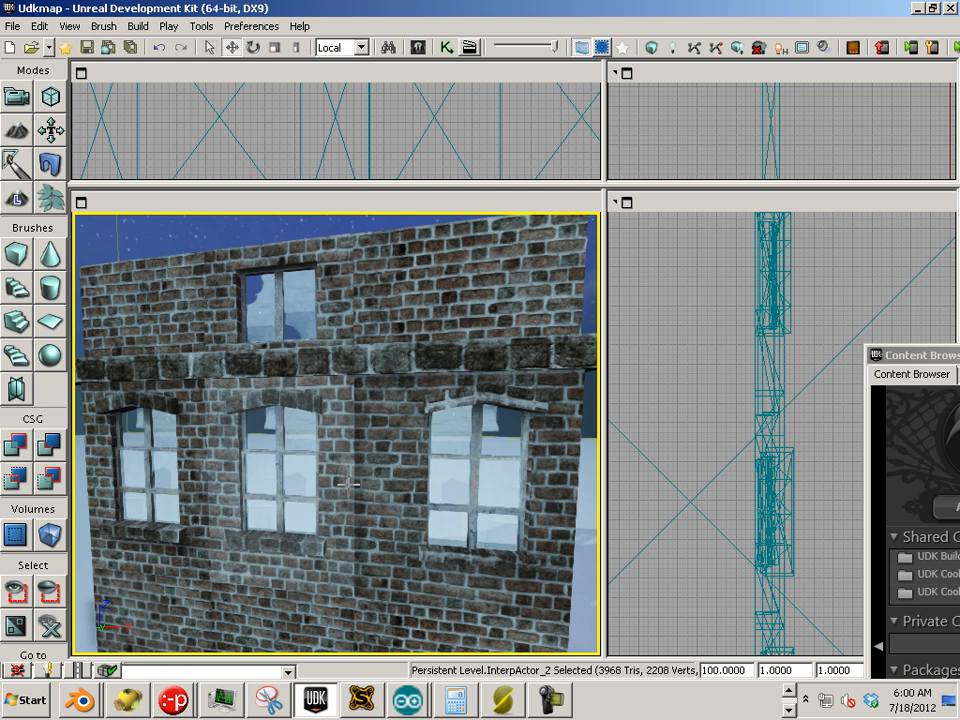
scroll(289, 452, "up", 5)
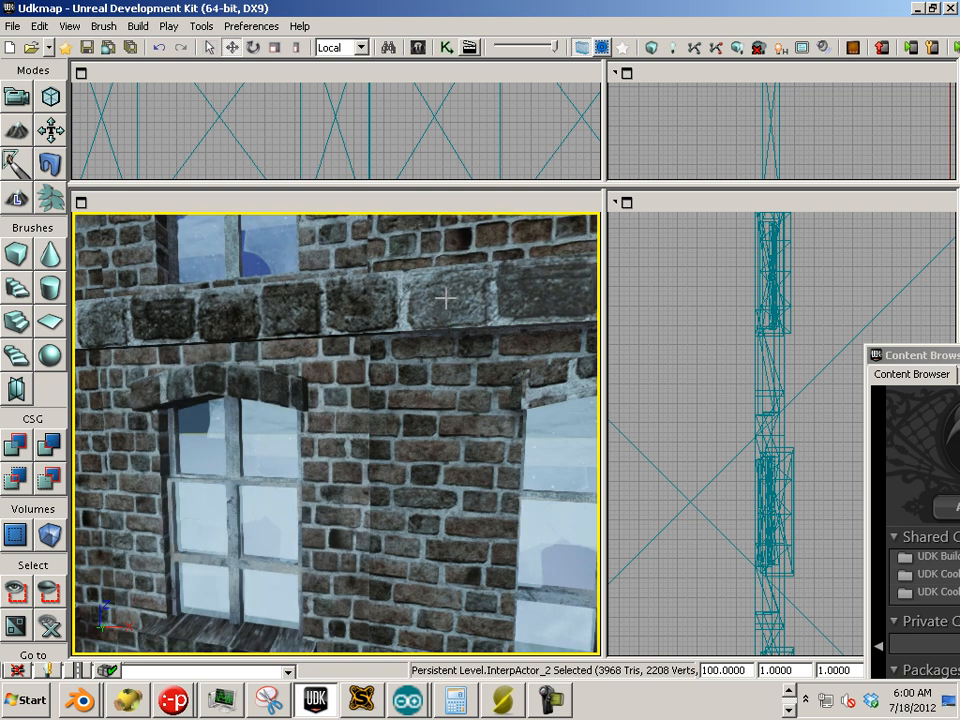
- Bring up the Content Browser, filter the packages by 01, and browse the warehouse package's assets
left_click_drag(877, 377, 149, 79)
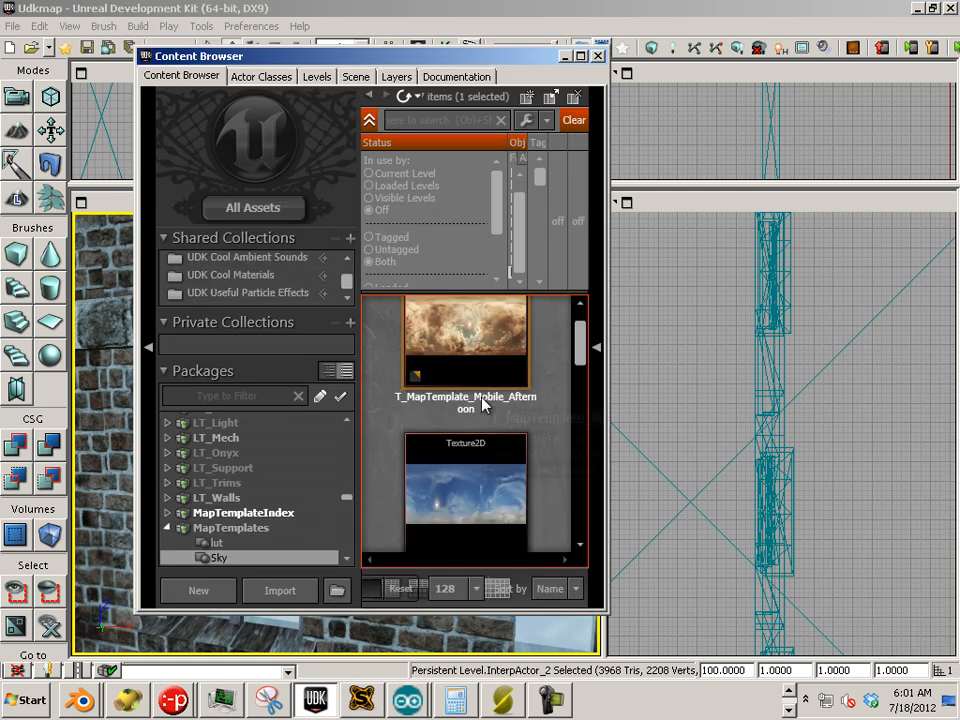
left_click(205, 395)
type("01")
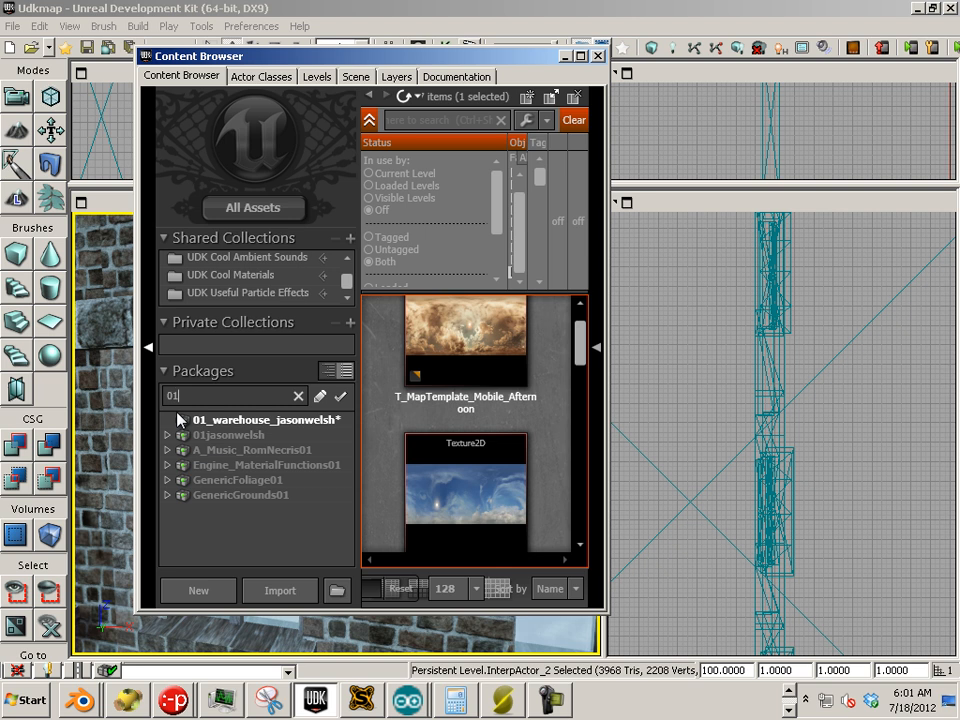
left_click(246, 420)
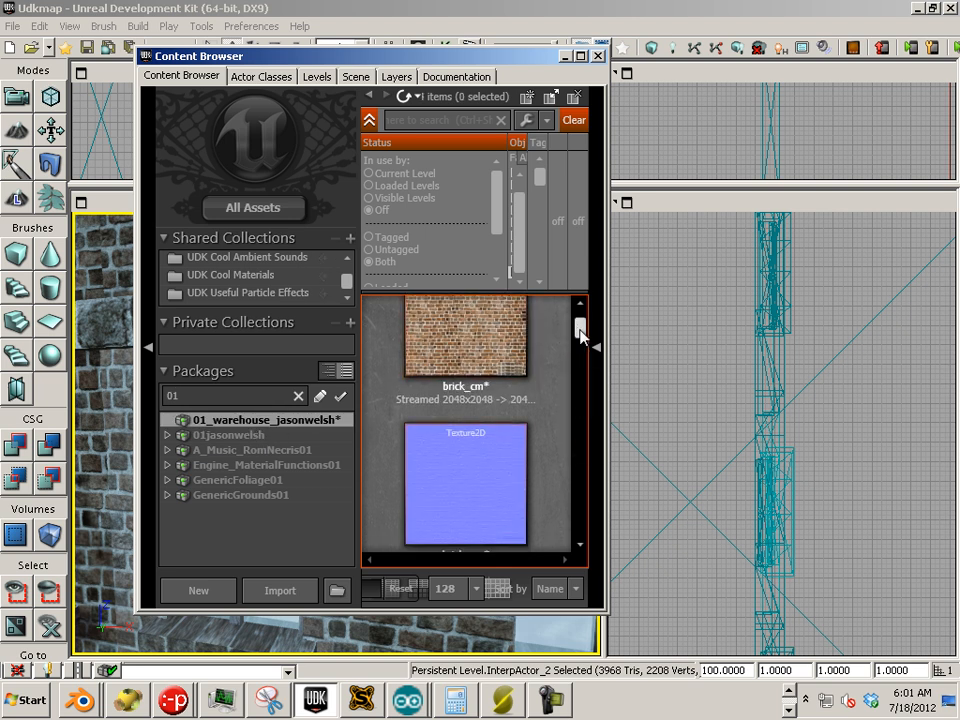
left_click_drag(579, 323, 587, 433)
- Maximize the Content Browser and limit the warehouse package's assets to Materials instead of Textures
left_click(579, 57)
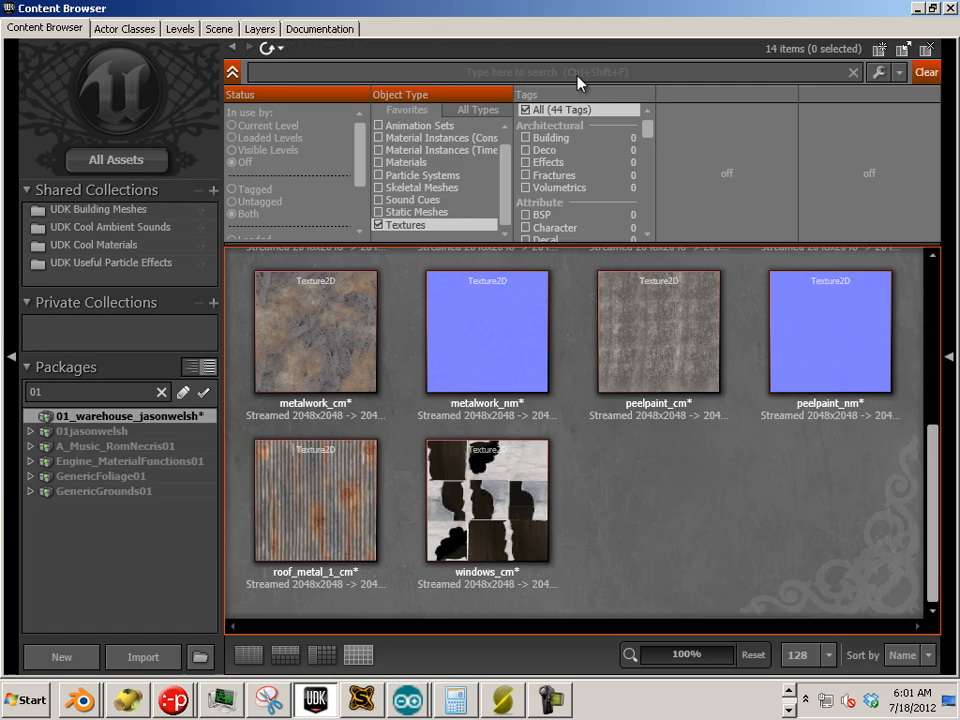
left_click(400, 162)
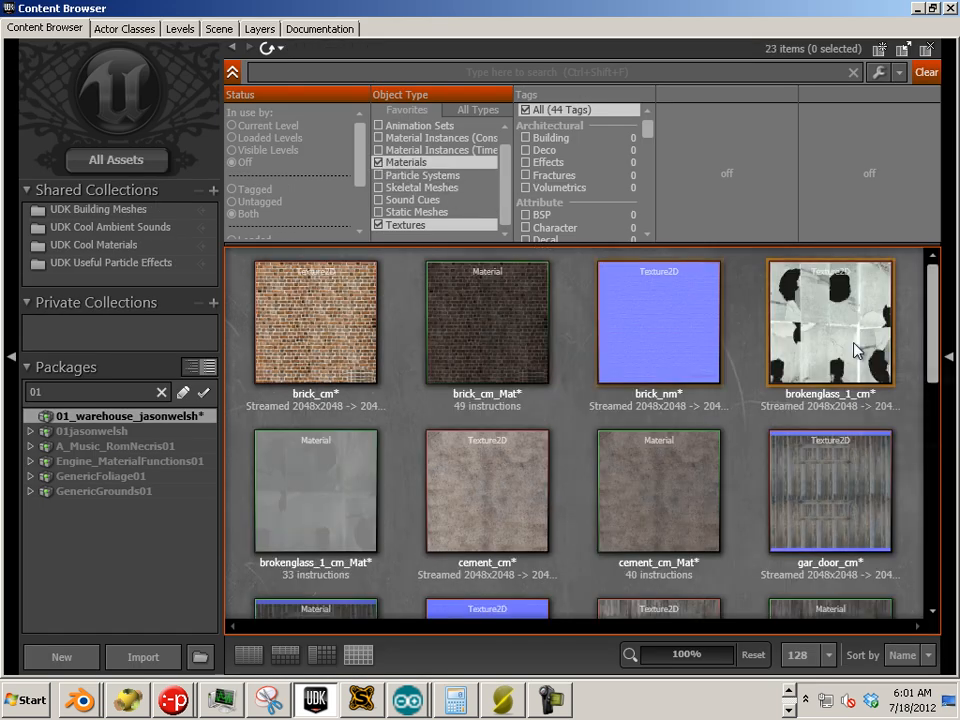
left_click(378, 224)
- Open the brokenglass_1_cm_Mat material and examine its opacity and reflection nodes, selecting the Texture Sample driven by the Reflection Vector
left_click(500, 326)
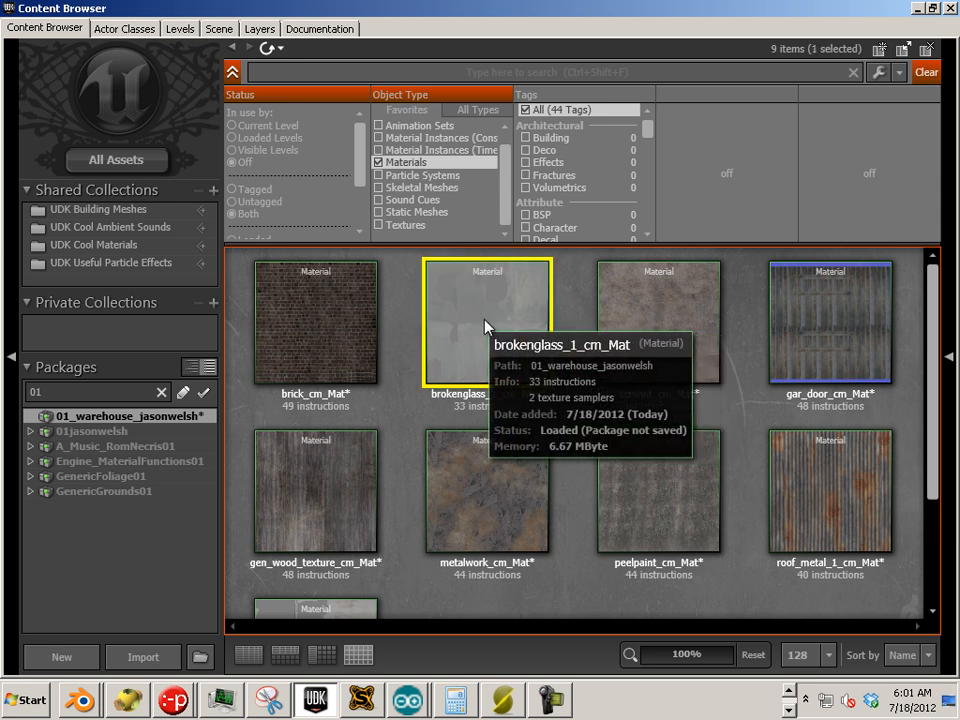
double_click(488, 328)
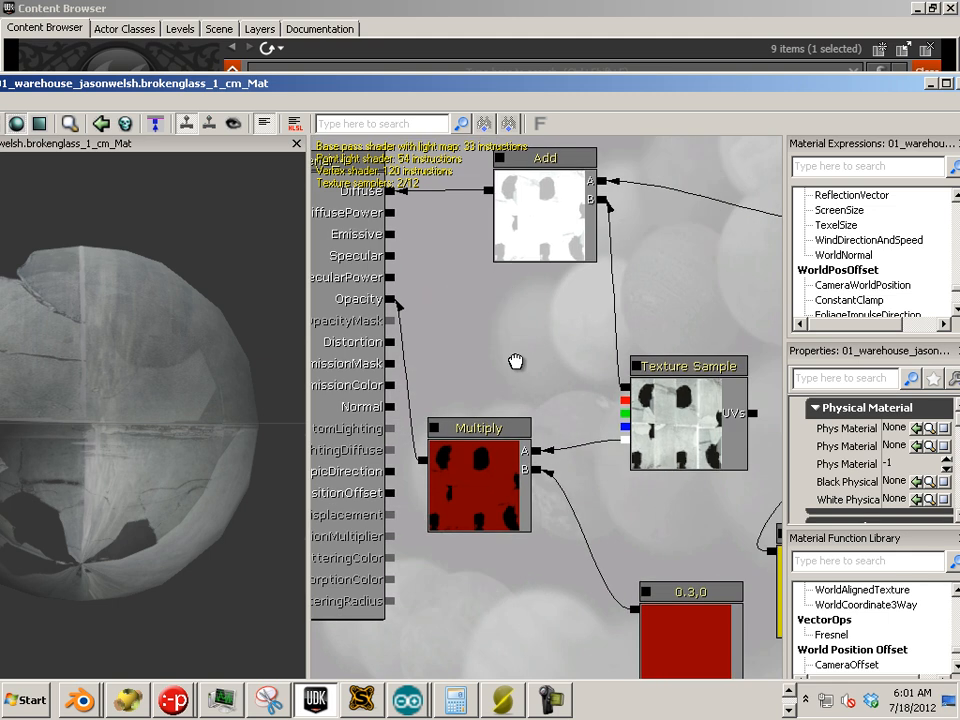
left_click_drag(515, 361, 324, 445)
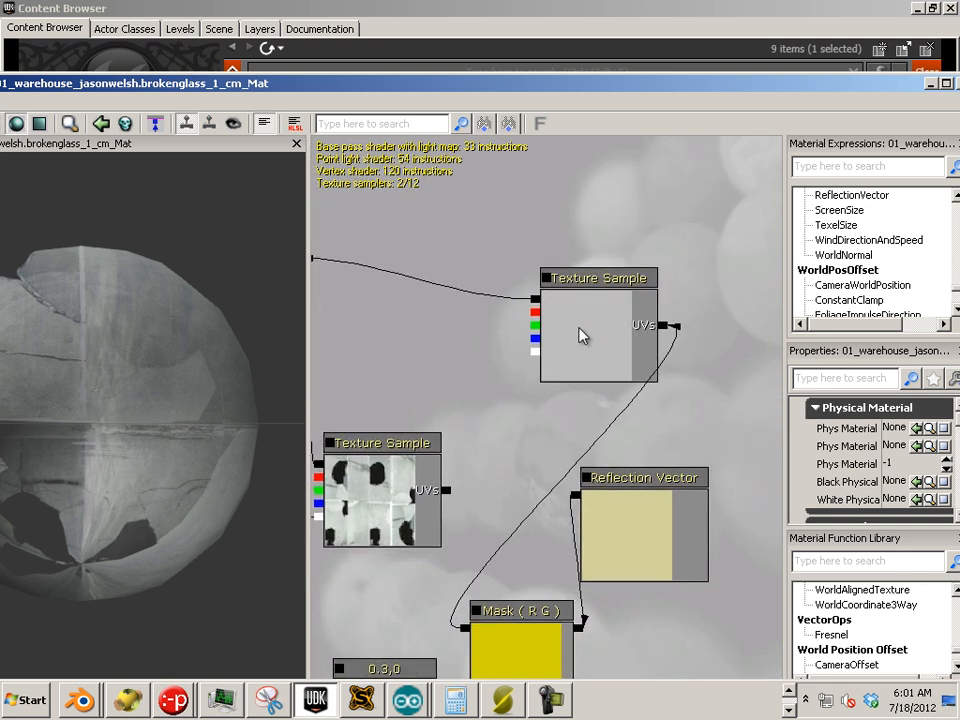
left_click_drag(489, 352, 444, 416)
left_click(548, 262)
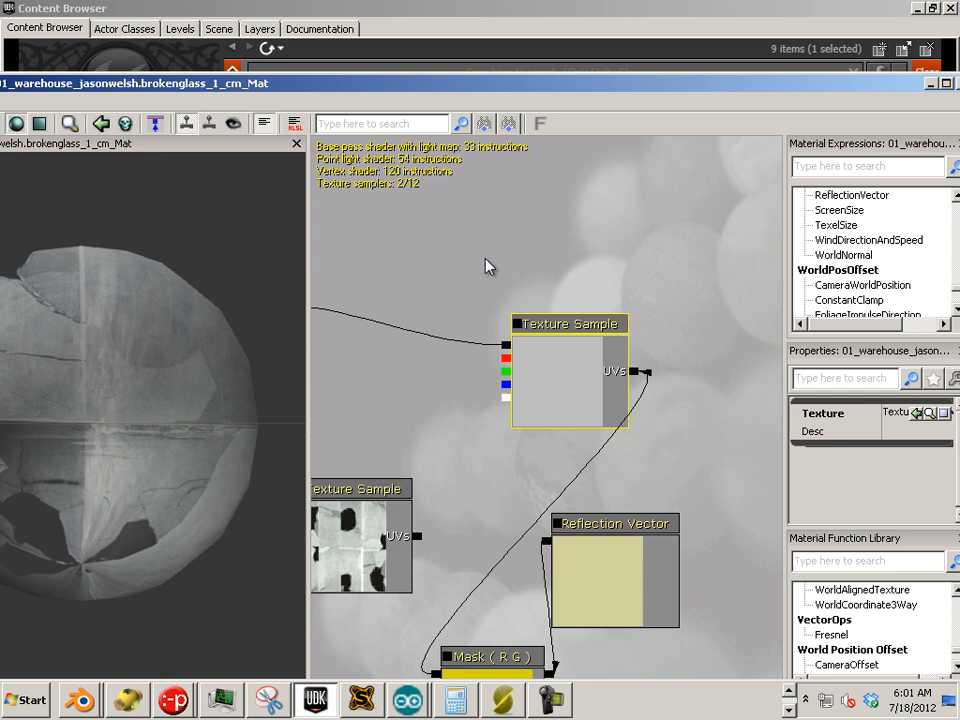
- Return to the level view, locate the sky sphere's mesh in the Content Browser, and show the MapTemplates Sky assets maximized
left_click_drag(398, 87, 958, 260)
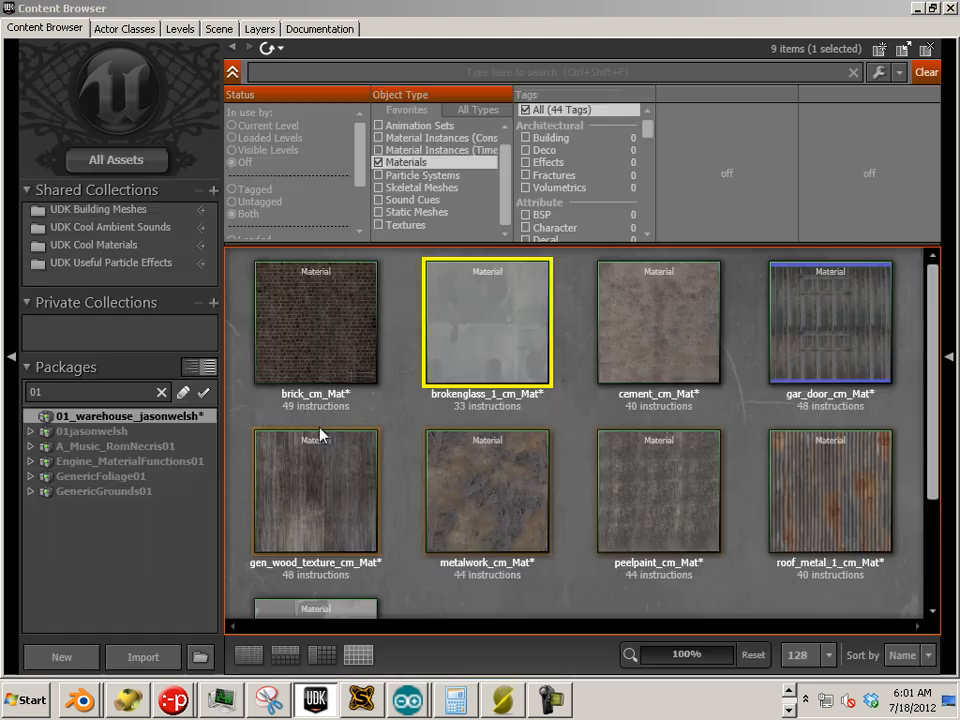
left_click_drag(326, 28, 469, 548)
left_click_drag(246, 428, 240, 387)
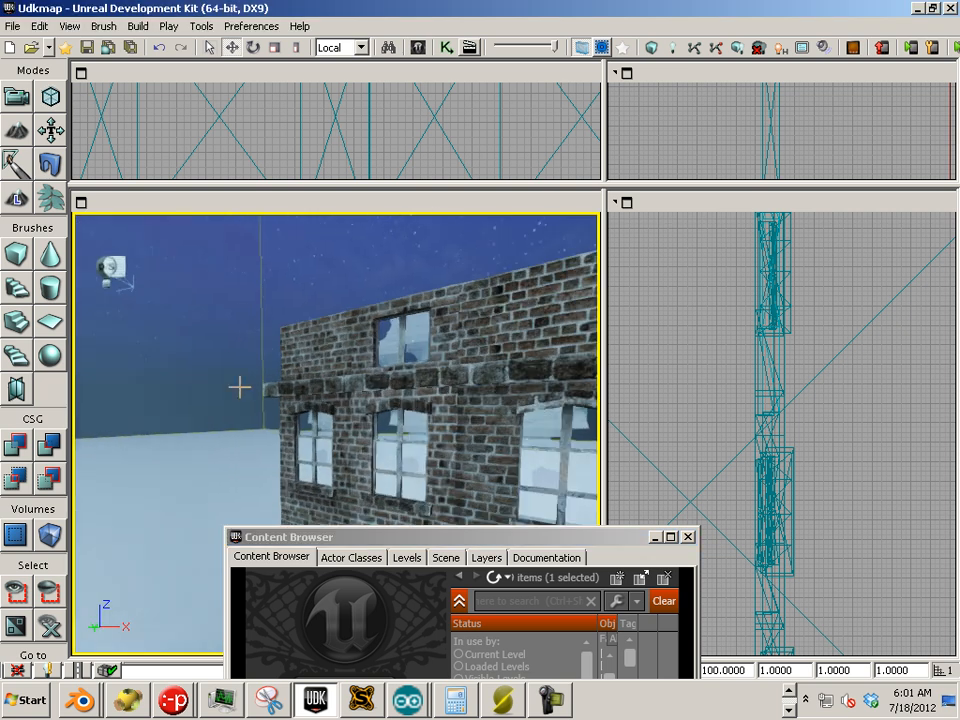
right_click(182, 324)
left_click(250, 159)
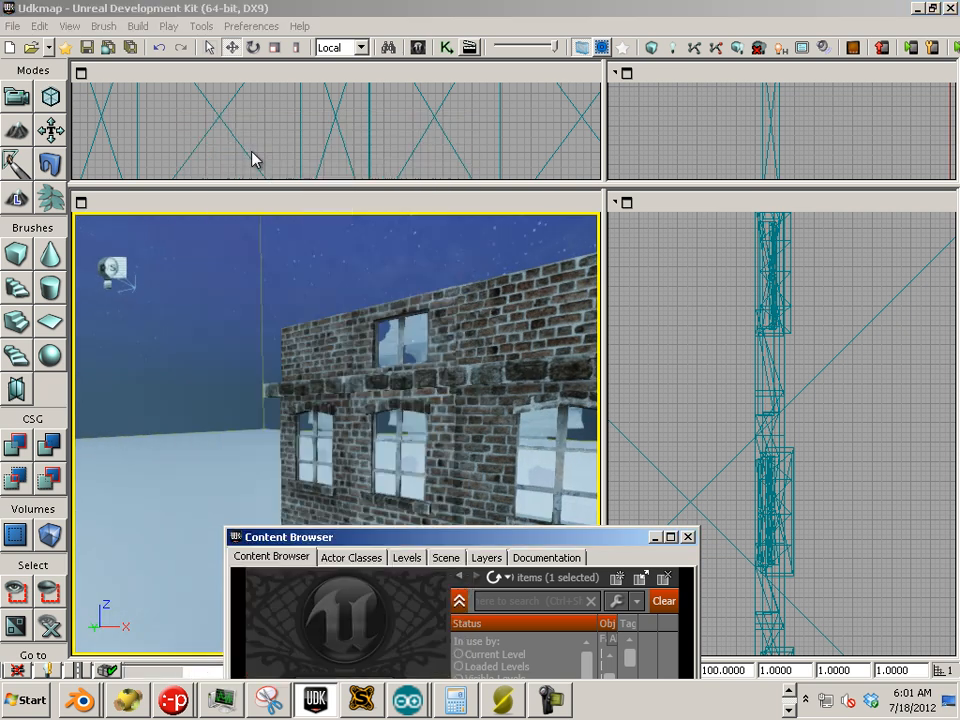
left_click_drag(579, 538, 510, 160)
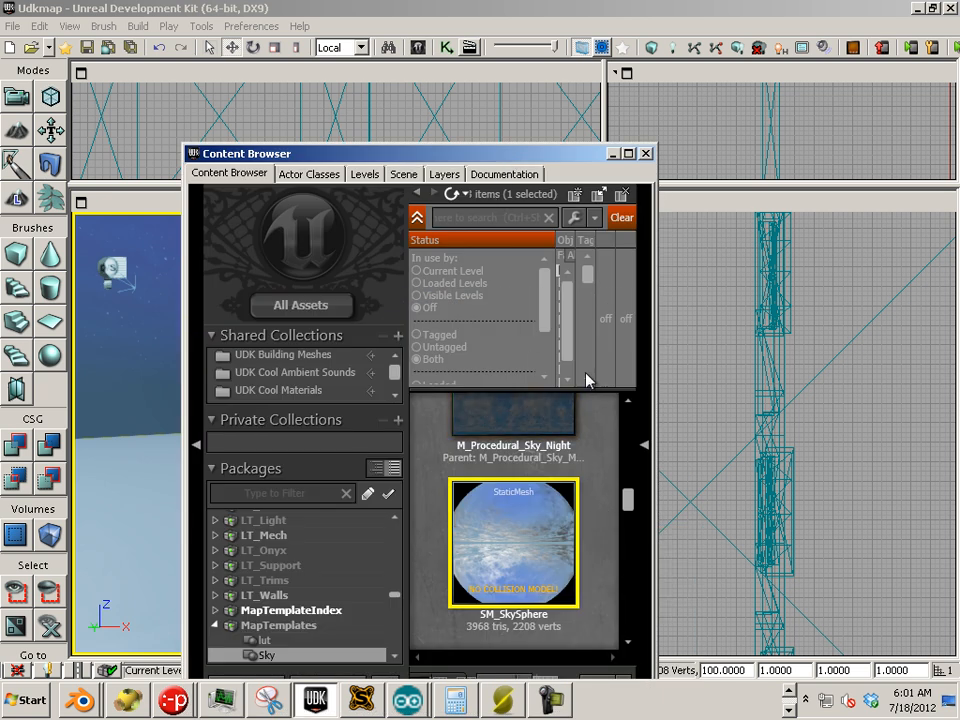
left_click(628, 153)
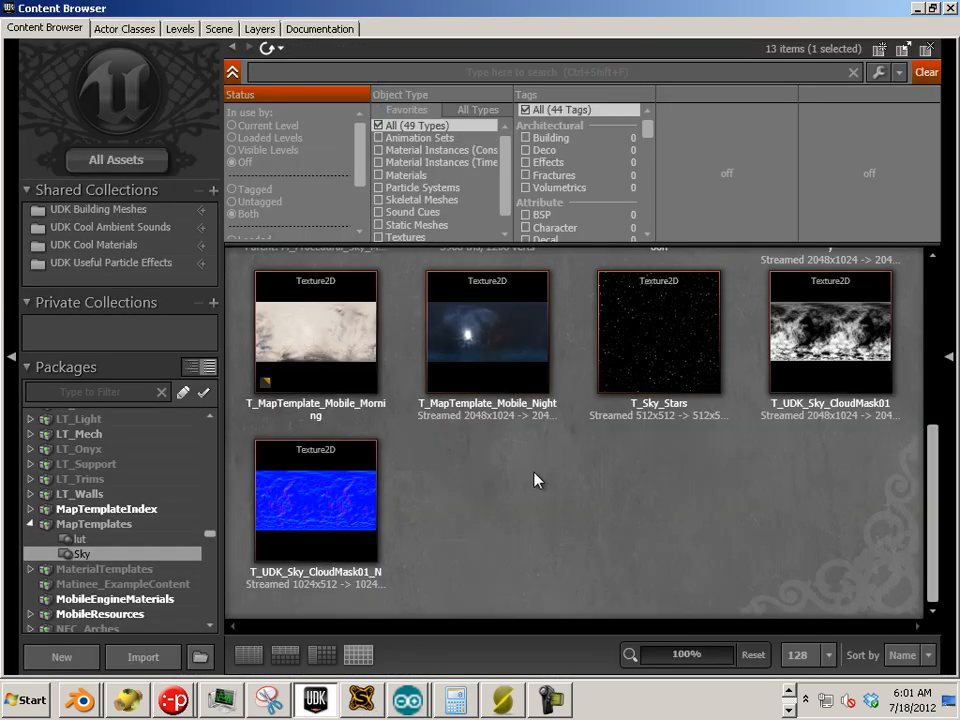
- Add the T_Sky_Stars texture as a Texture Sample in the open area above the existing nodes of brokenglass_1_cm_Mat
scroll(576, 505, "up", 3)
left_click(671, 465)
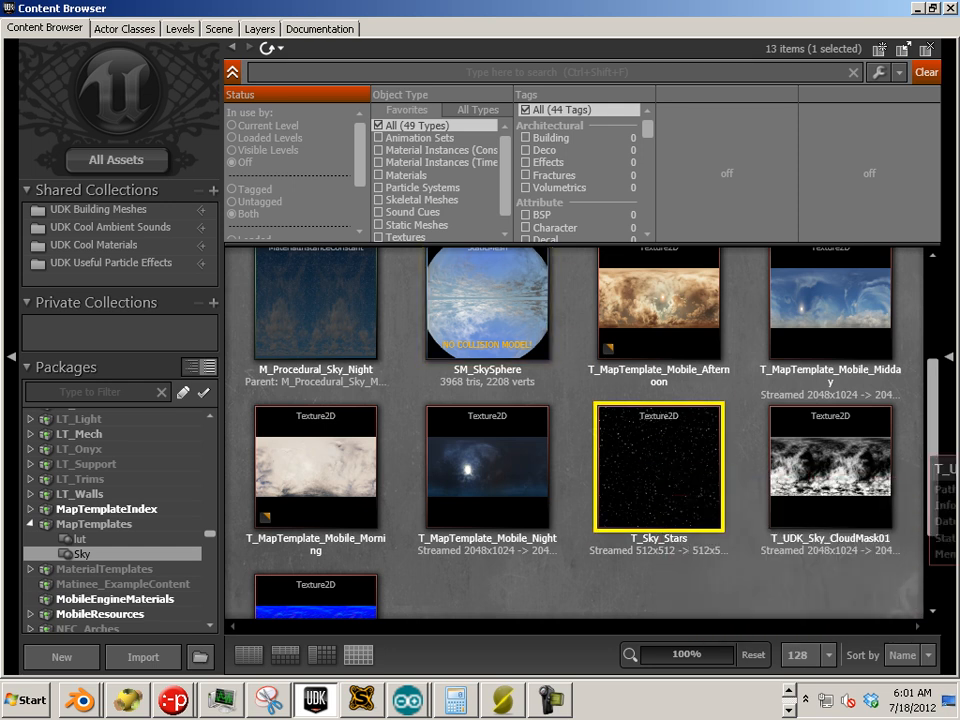
left_click_drag(958, 118, 431, 76)
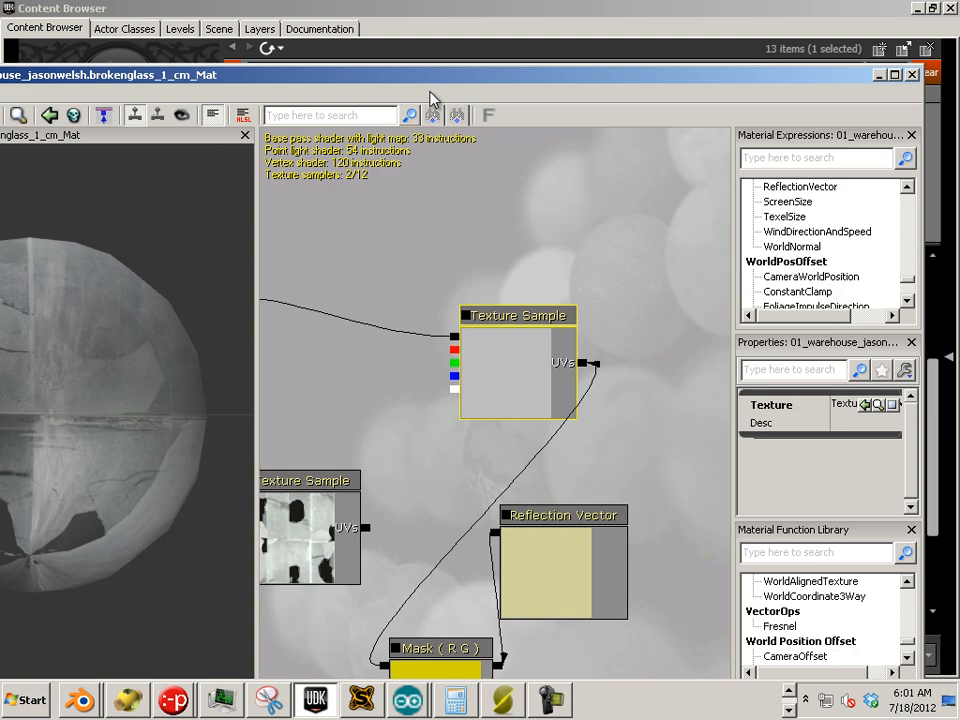
left_click(625, 307)
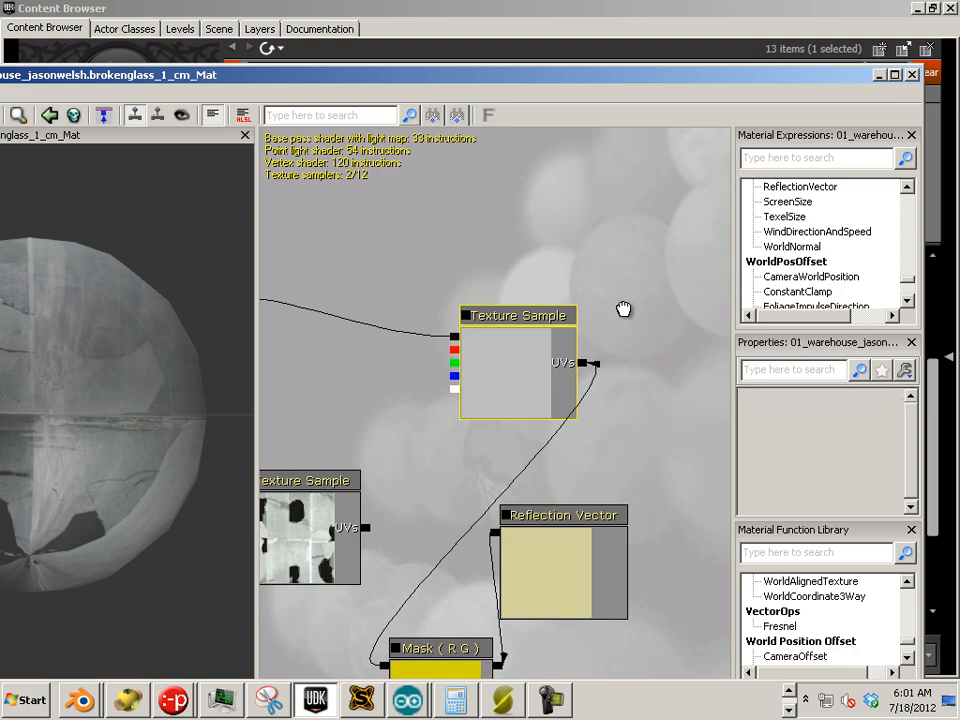
left_click_drag(516, 192, 618, 312)
scroll(572, 268, "down", 3)
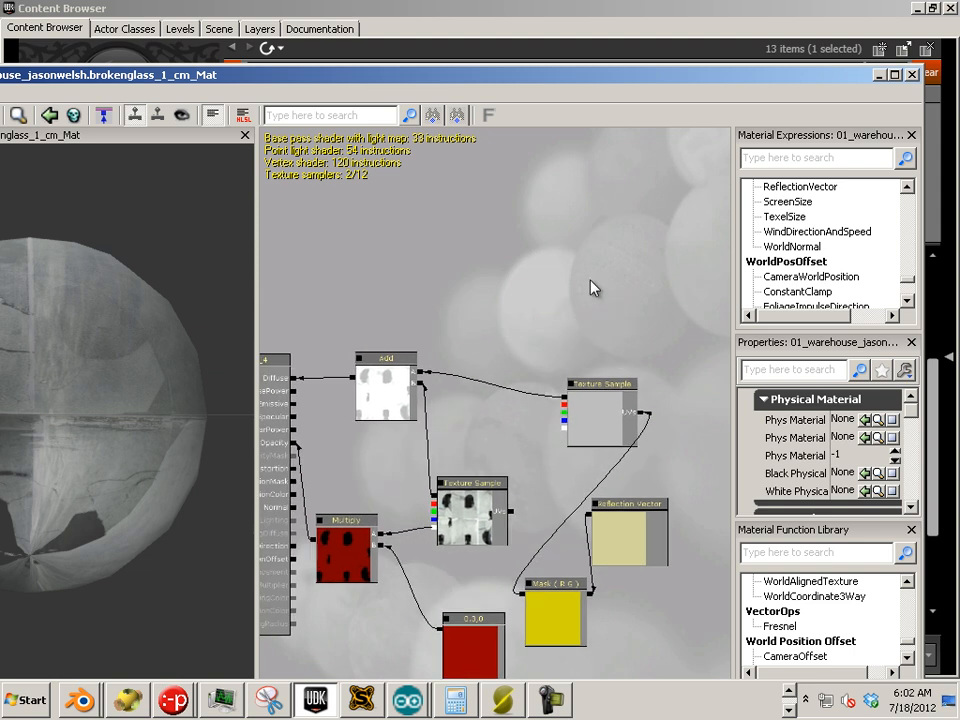
left_click(551, 266)
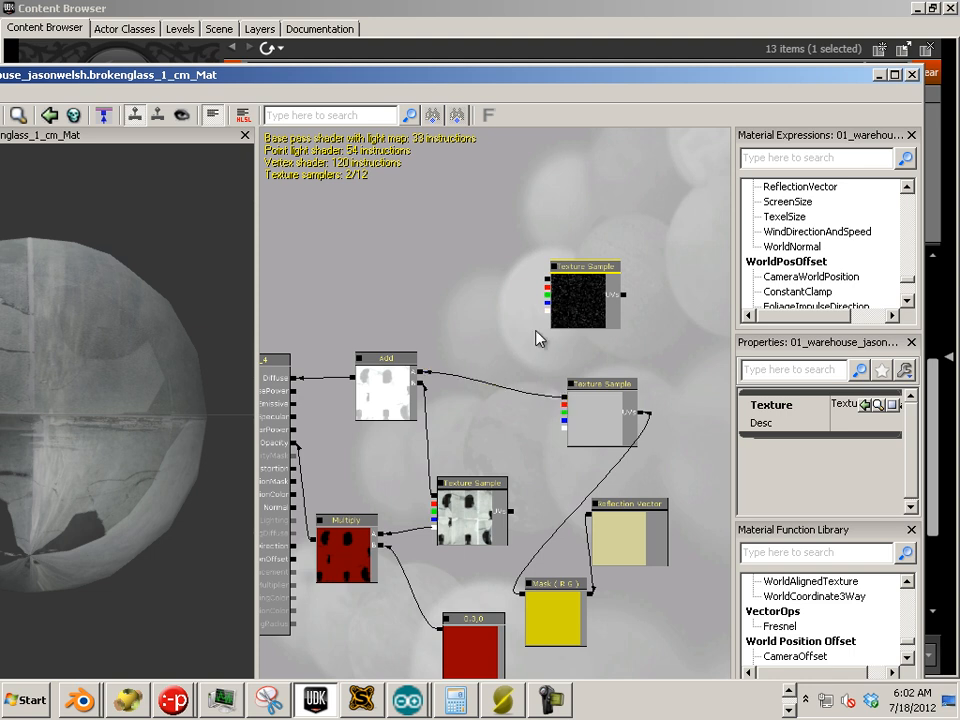
- Connect the stars sample to the Add node's A input and drive its UVs from the RG Mask instead of the old sample's
left_click_drag(549, 287, 424, 376)
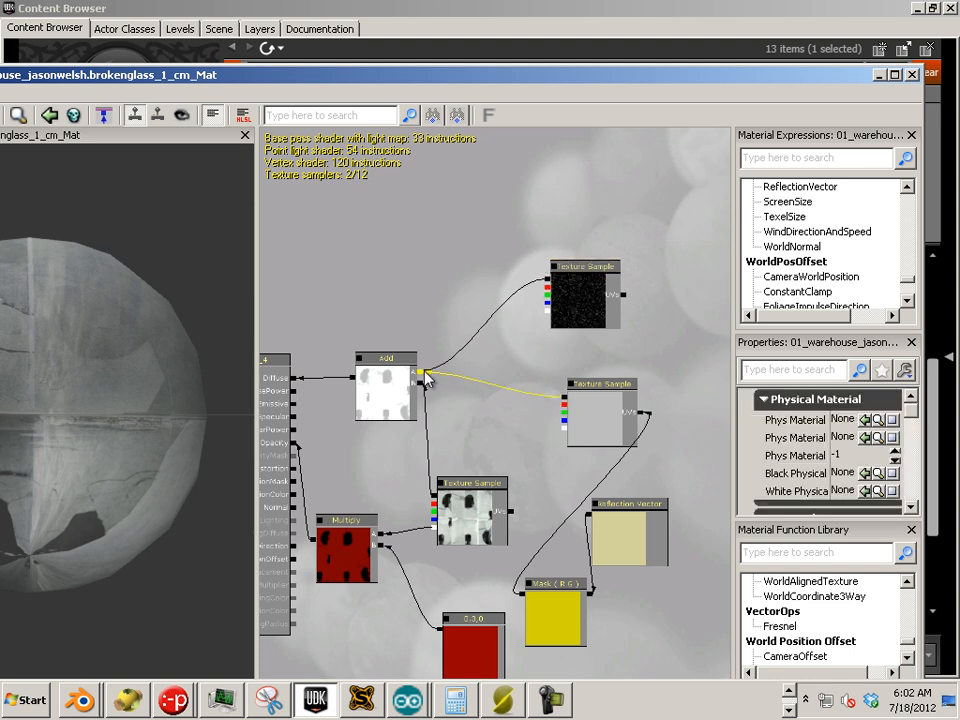
right_click(643, 420)
left_click(672, 399)
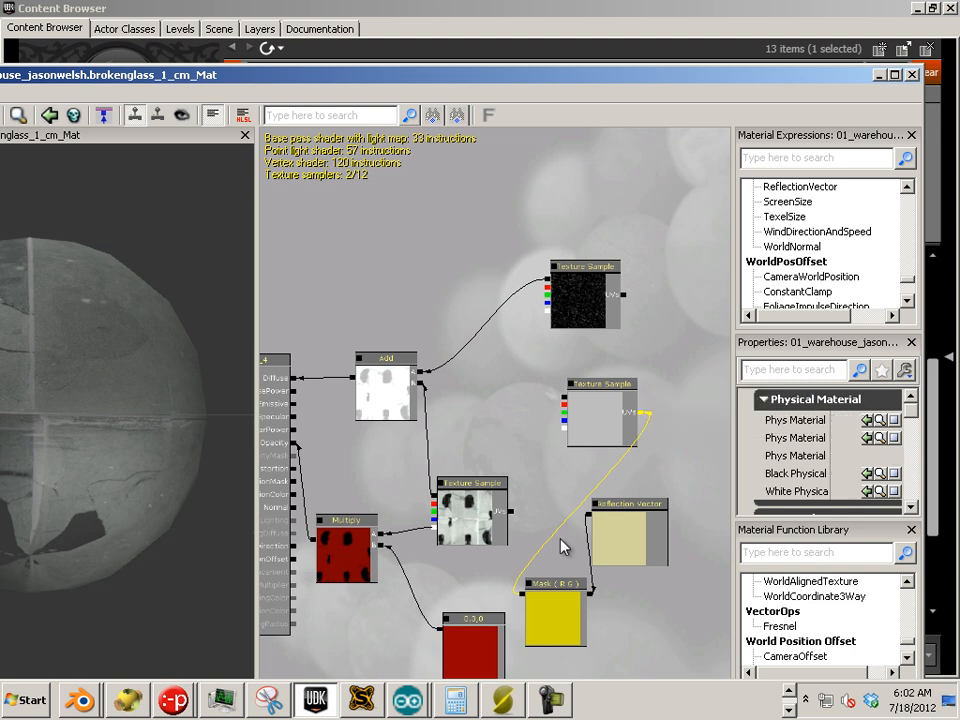
left_click_drag(521, 594, 558, 300)
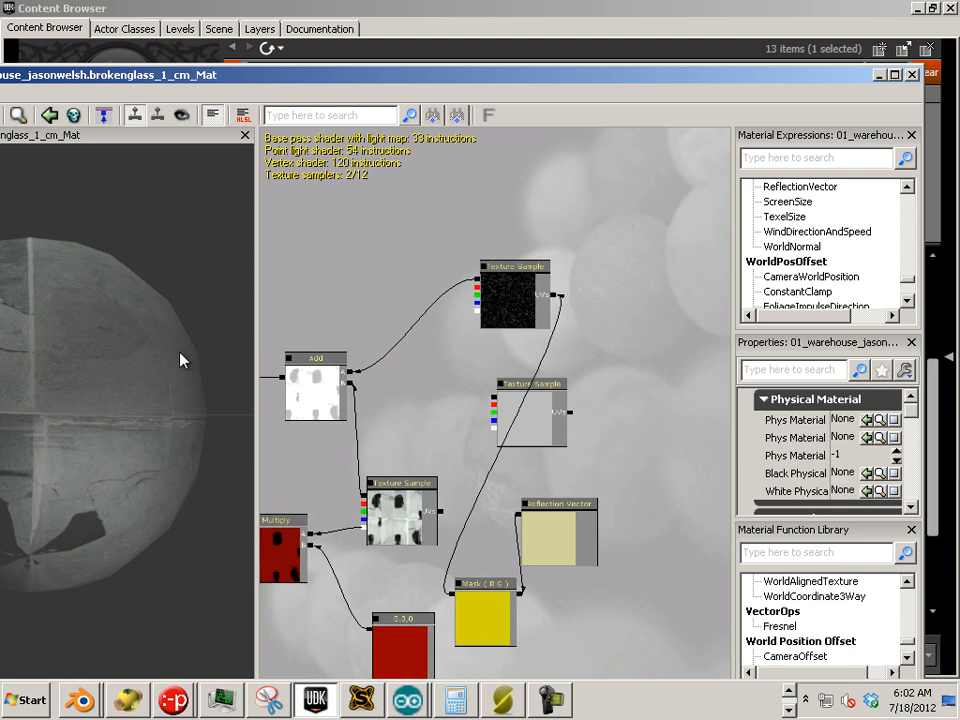
- Inspect the broken glass material on the preview sphere, and close the material editor to return to the level view
left_click_drag(180, 360, 140, 360)
left_click_drag(338, 457, 517, 384)
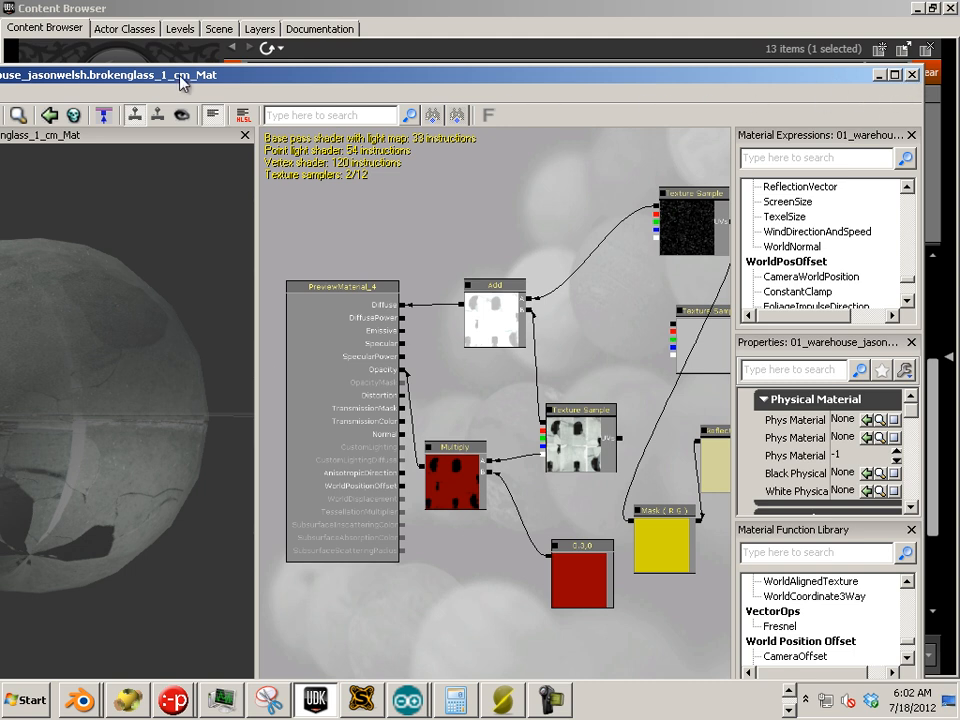
left_click_drag(177, 76, 450, 118)
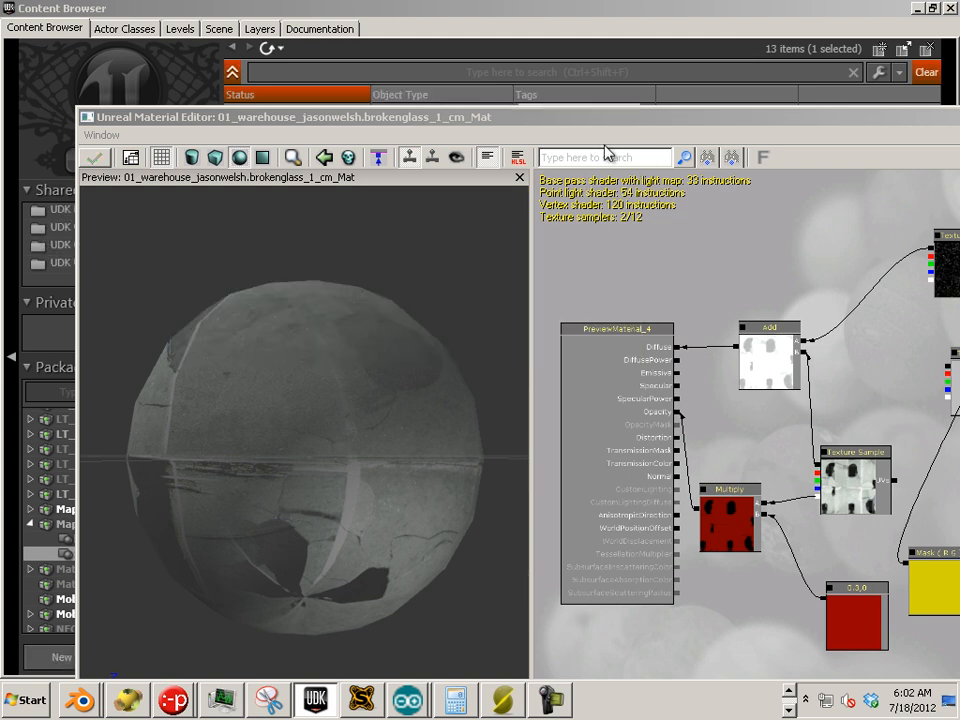
left_click_drag(628, 118, 247, 207)
left_click(806, 206)
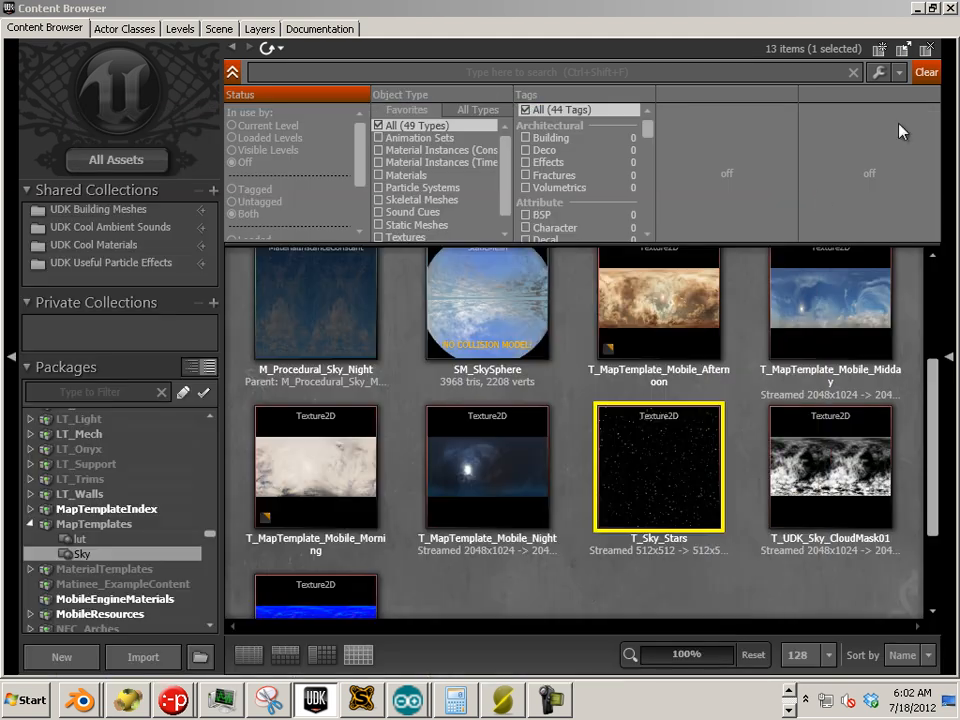
left_click(918, 8)
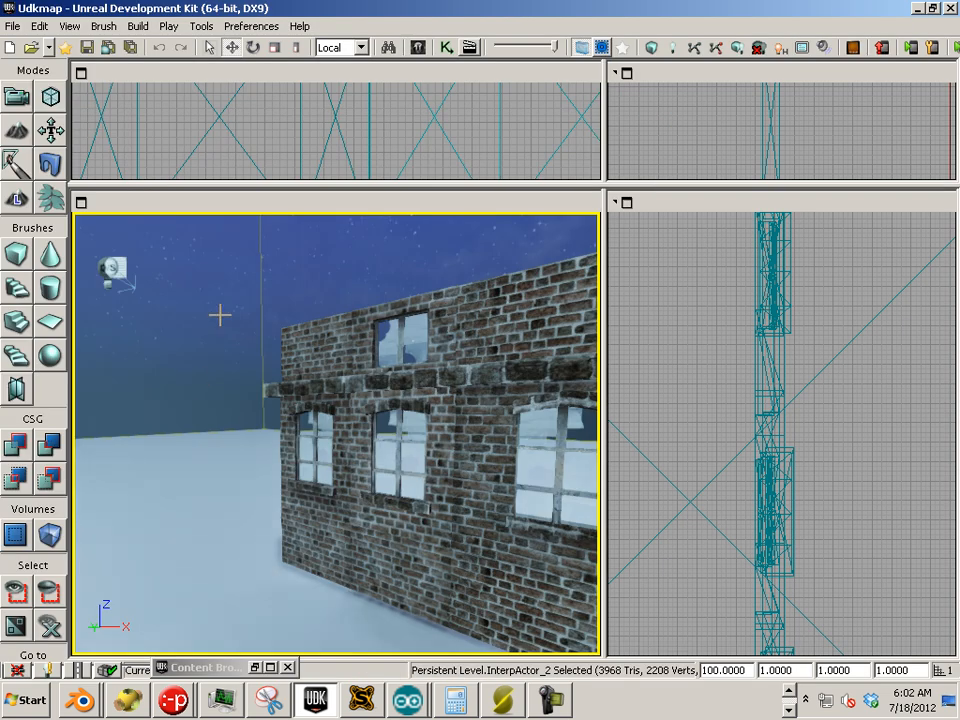
- Examine the star reflections in the brick wall's broken windows from close up, at an angle and from a distance
left_click_drag(178, 371, 268, 343)
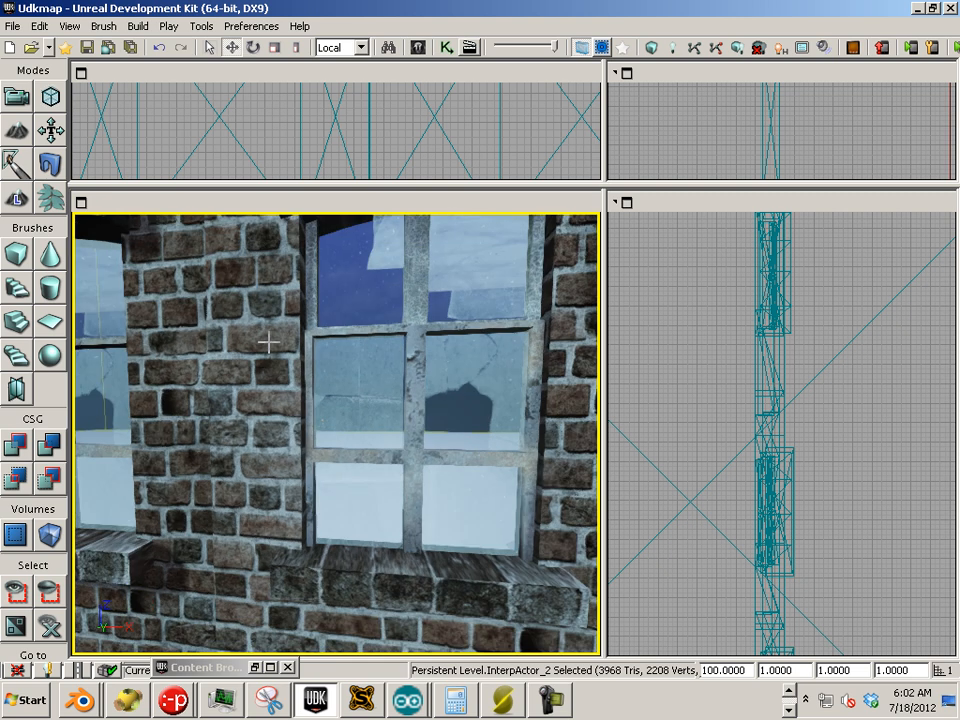
left_click_drag(398, 402, 392, 418)
middle_click_drag(392, 418, 392, 403)
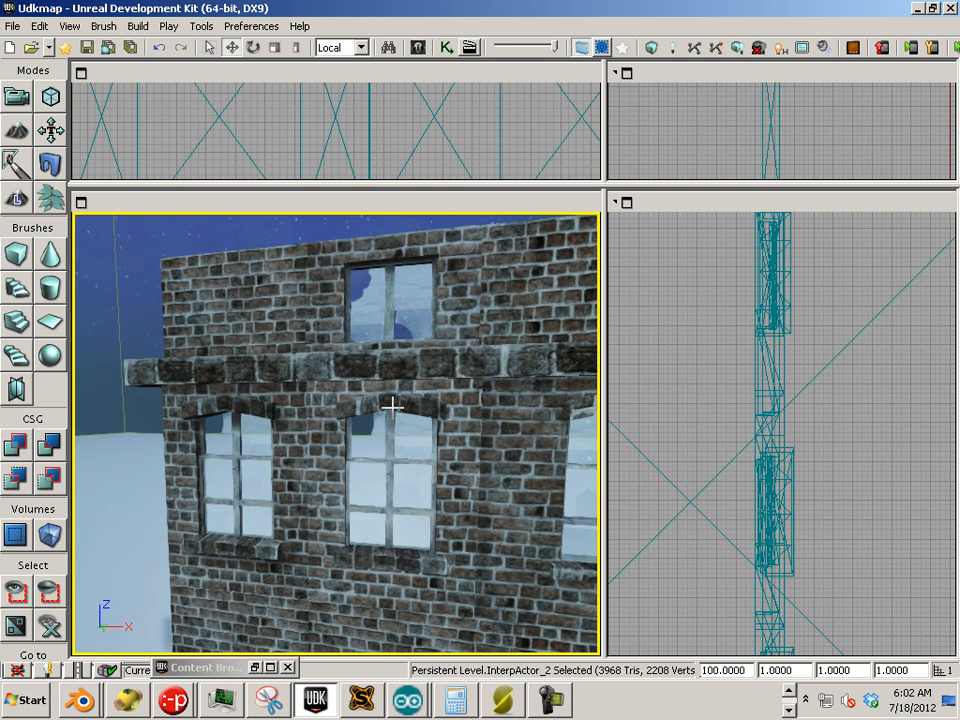
left_click_drag(392, 403, 392, 342)
left_click_drag(410, 475, 364, 397)
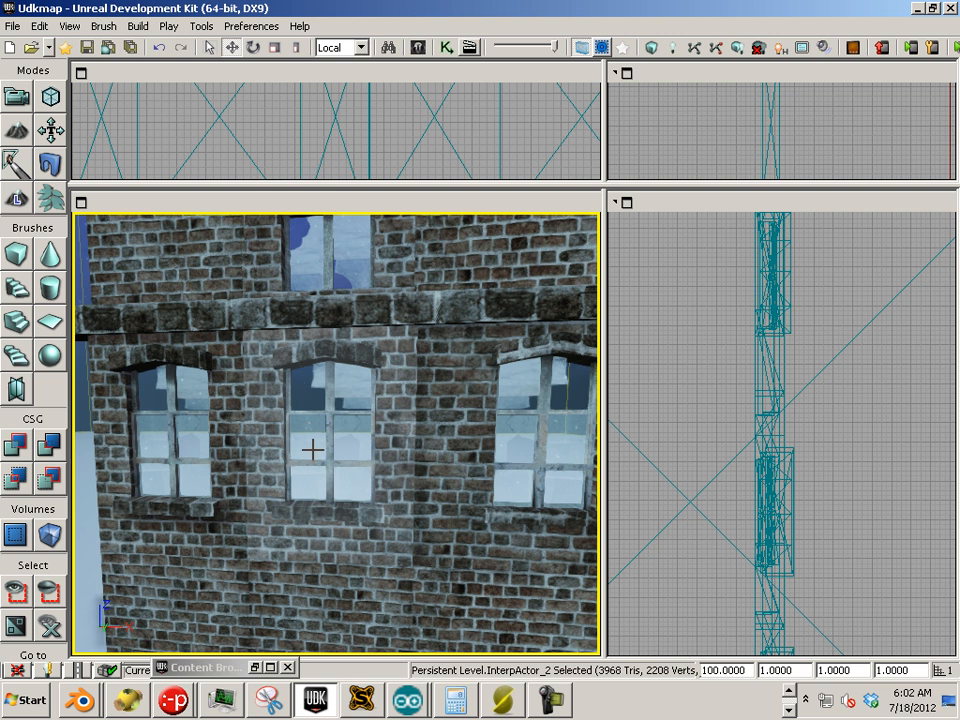
mouse_move(312, 450)
left_mouse_down()
mouse_move(311, 467)
mouse_move(255, 470)
mouse_move(319, 452)
left_mouse_up()
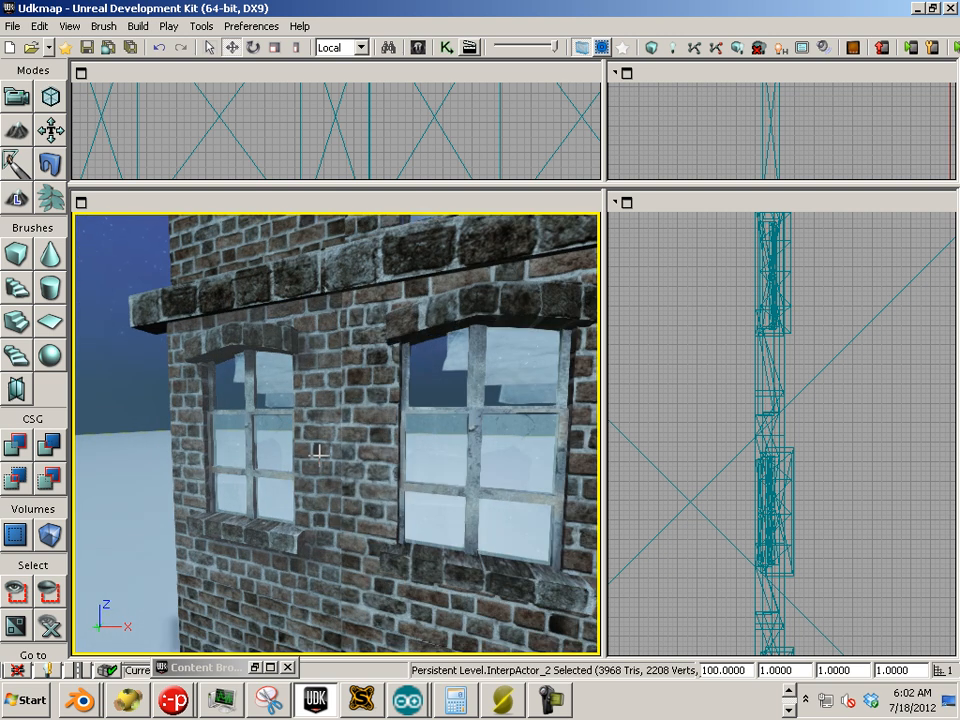
left_click(485, 408)
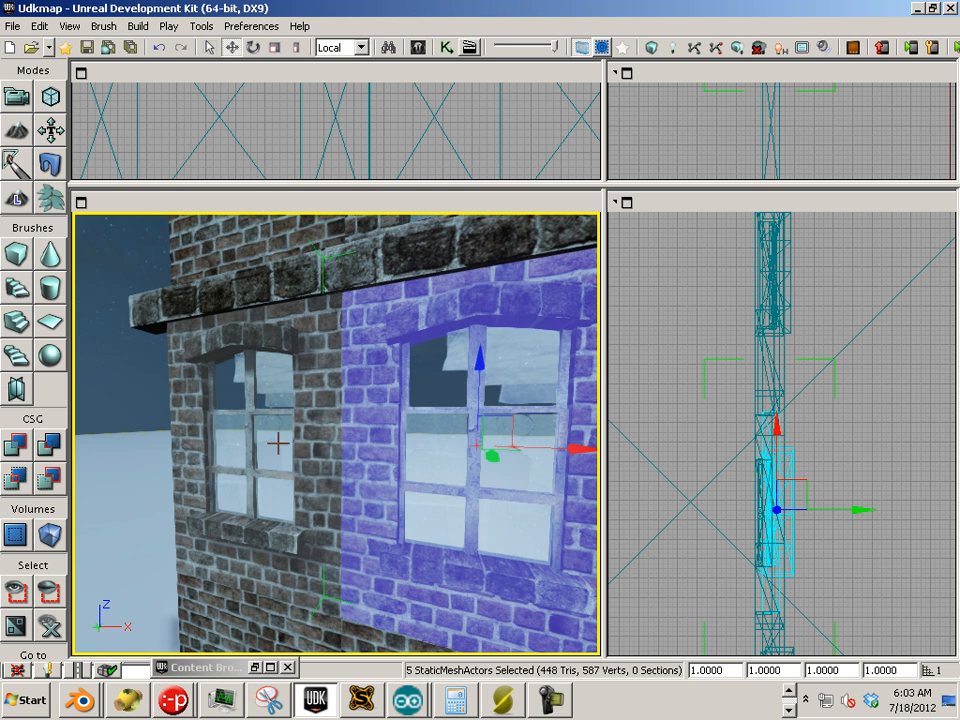
left_click_drag(170, 434, 111, 450)
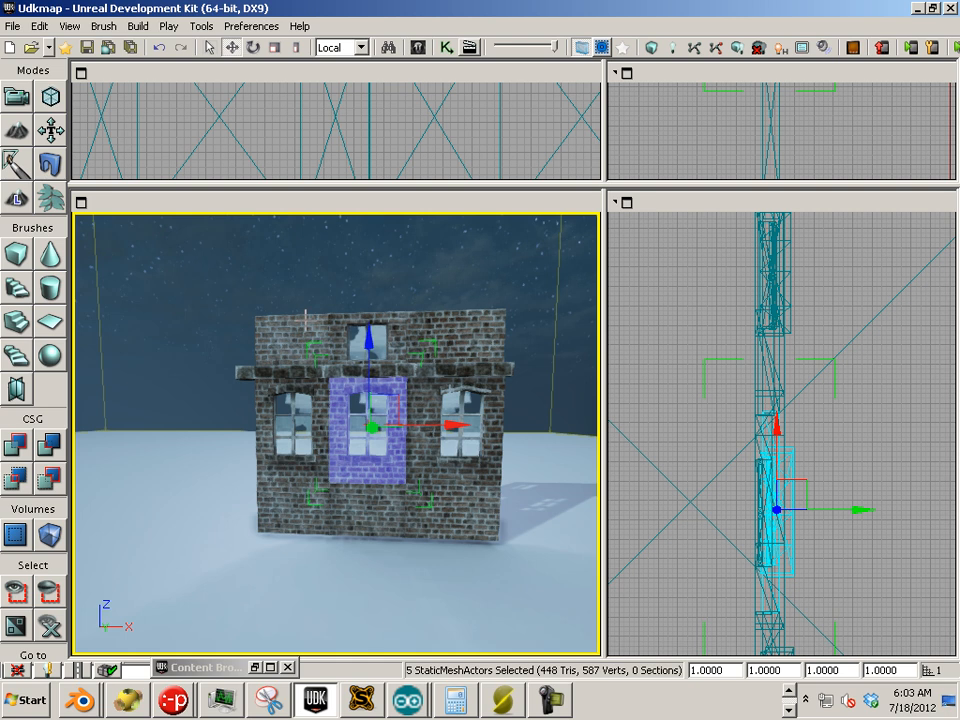
left_click(305, 320)
left_click_drag(221, 396, 225, 463)
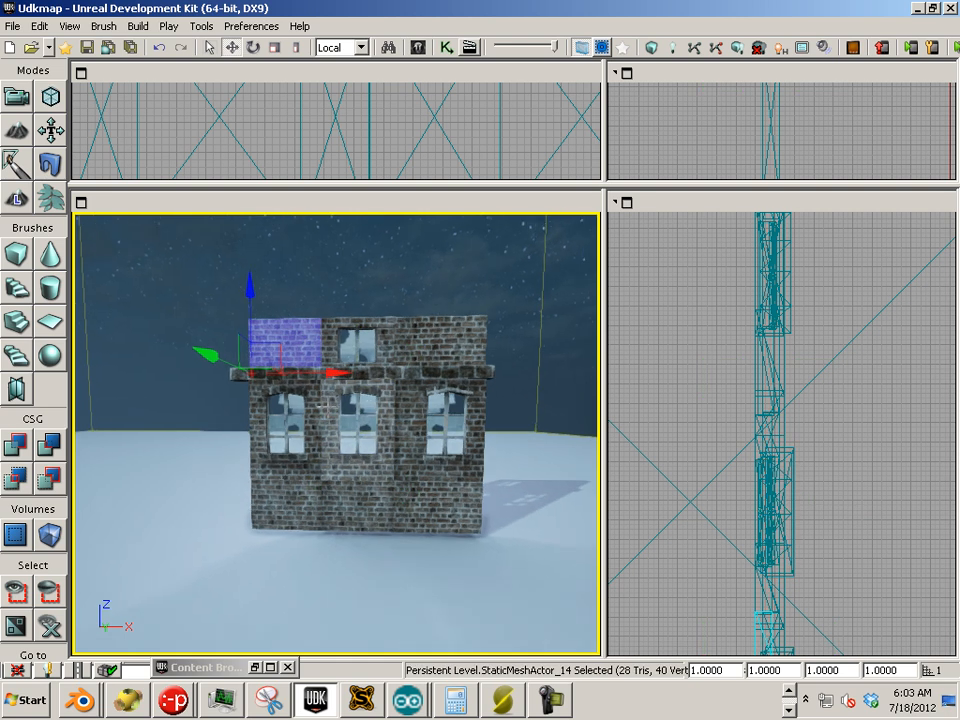
- Build the level's lighting at High quality with Lightmass, and dismiss the Map Check and Lighting Results windows
left_click(138, 26)
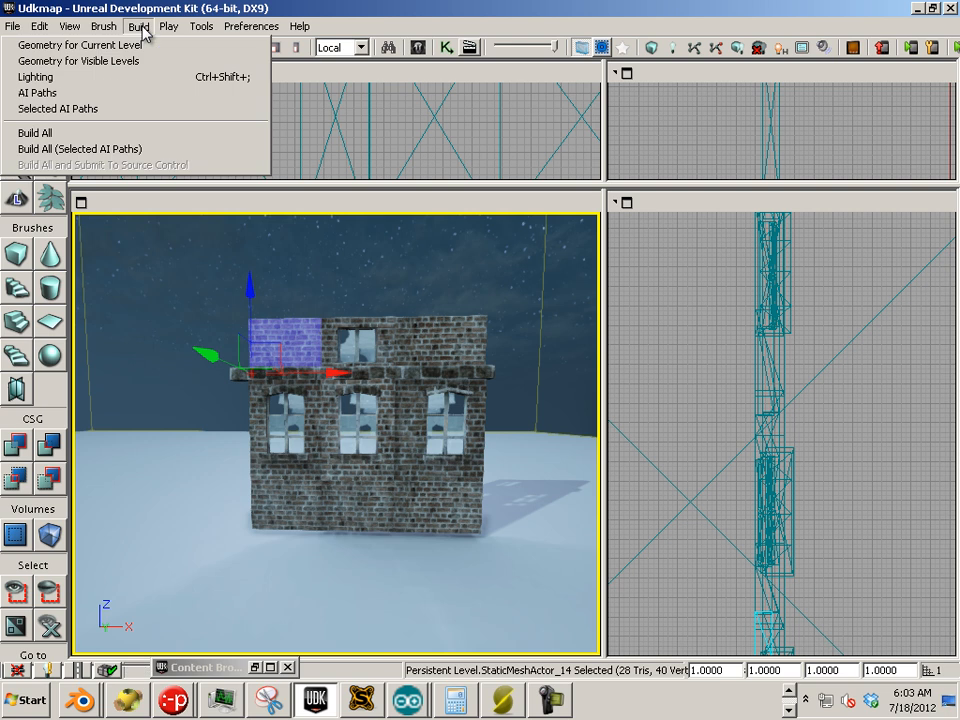
left_click(94, 78)
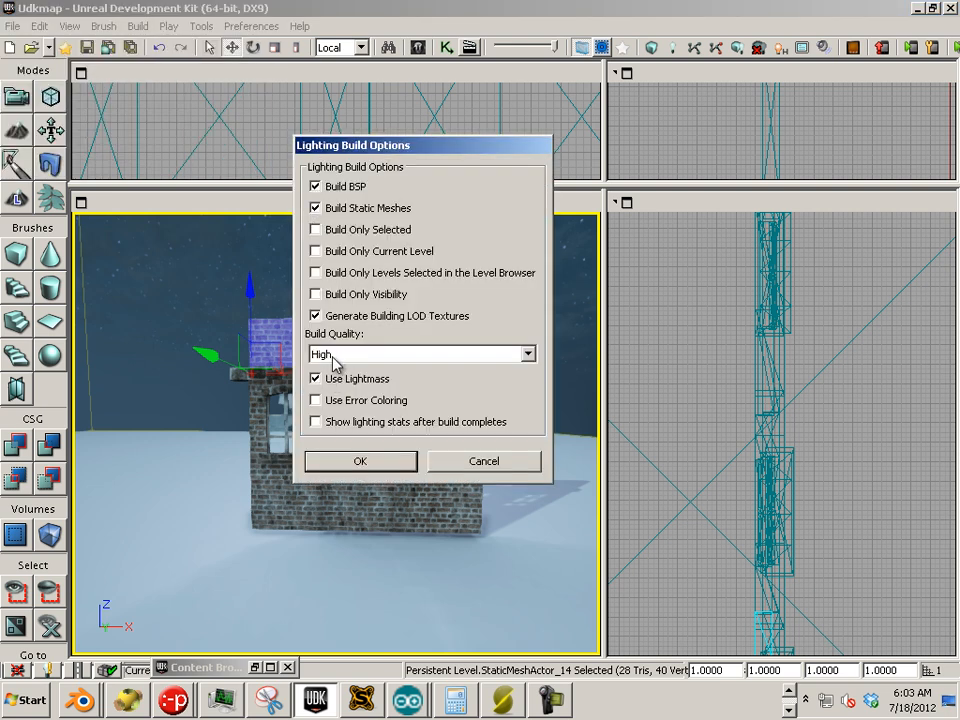
left_click(379, 461)
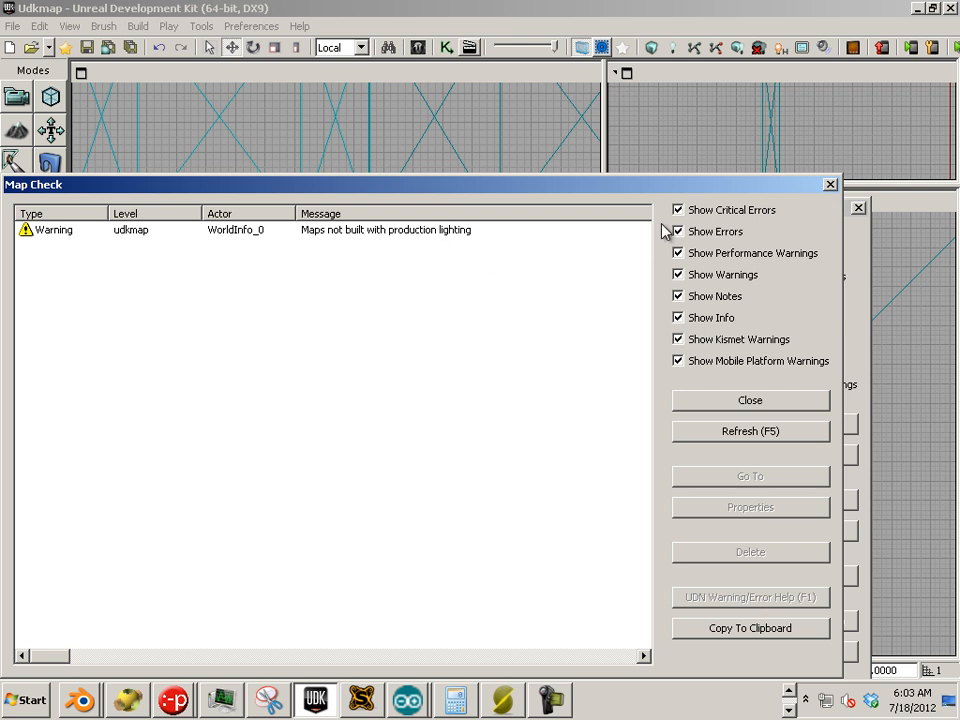
left_click(830, 186)
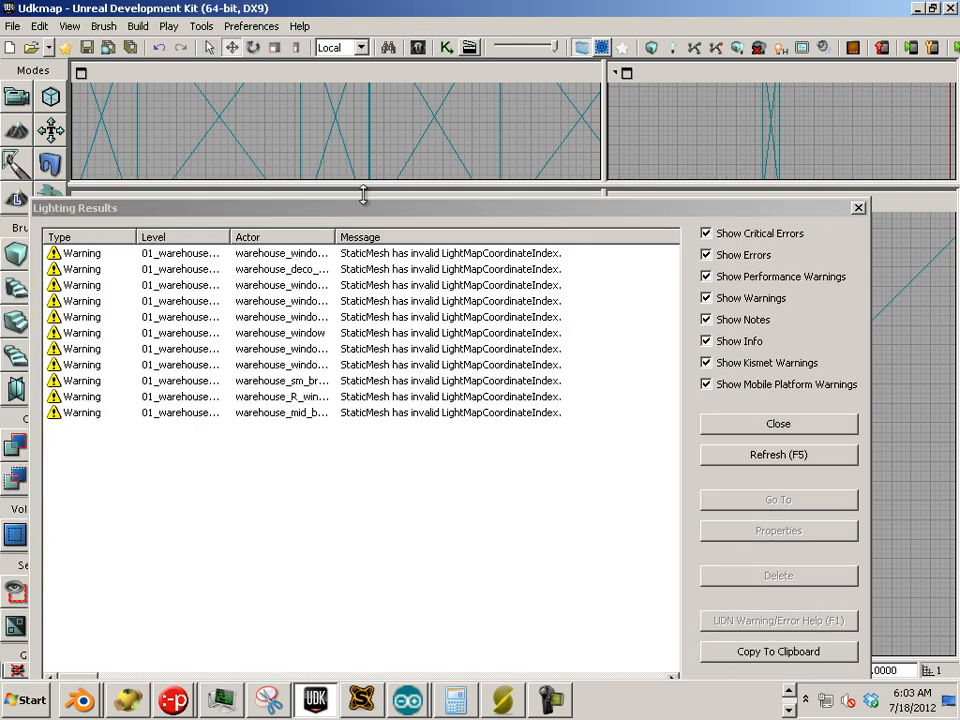
left_click(859, 208)
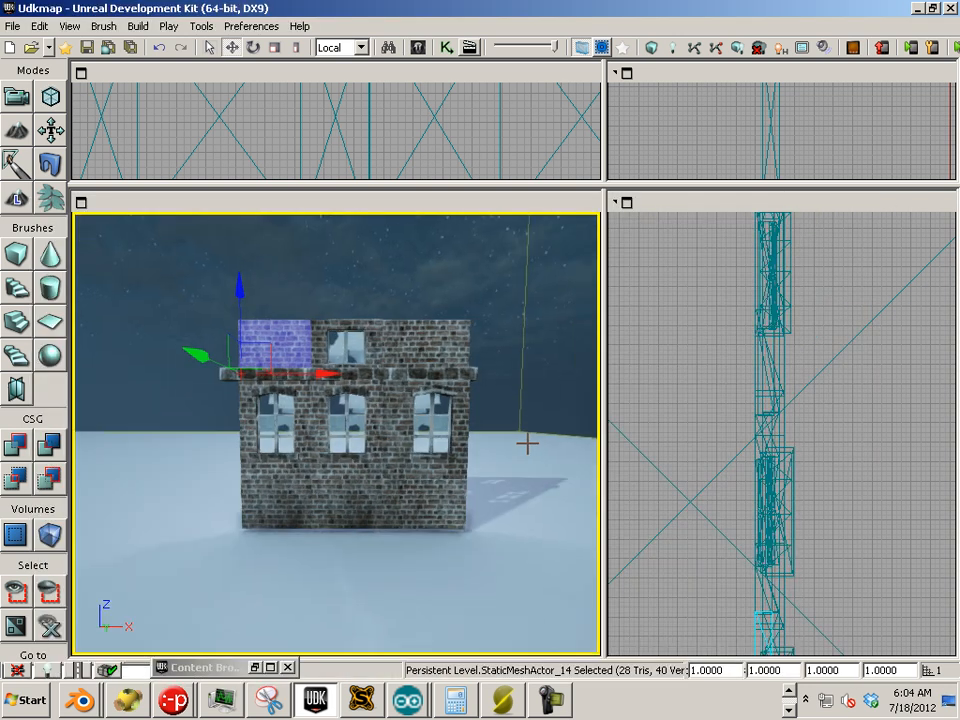
- Review the relit wall and windows from near and far, selecting the sky sphere and the stone ledge above the right window
scroll(530, 435, "up", 5)
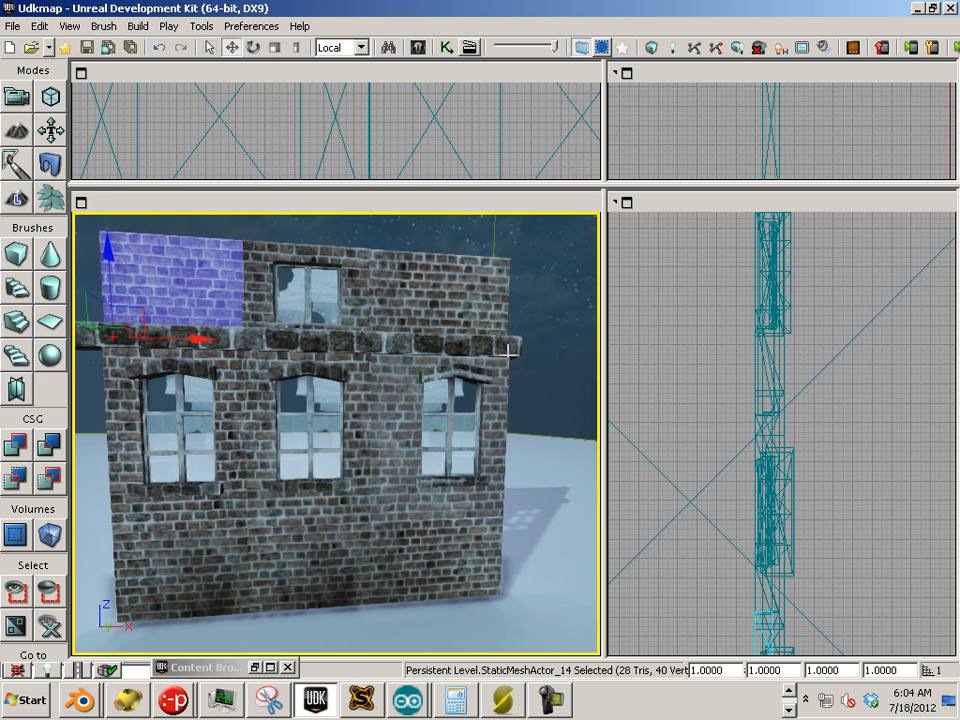
scroll(572, 394, "down", 5)
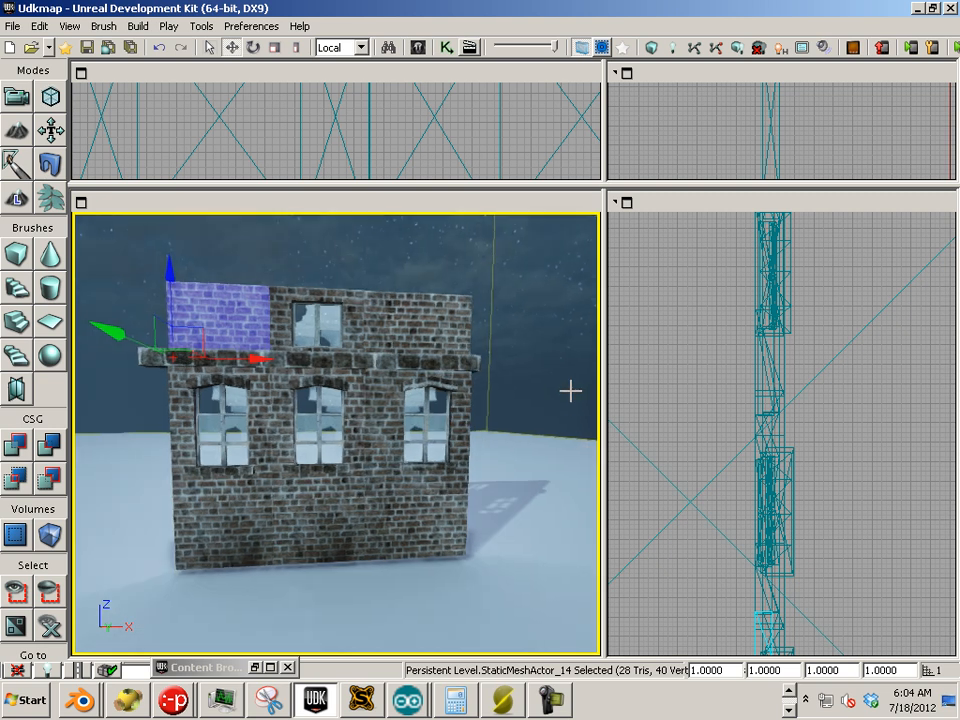
left_click(530, 331)
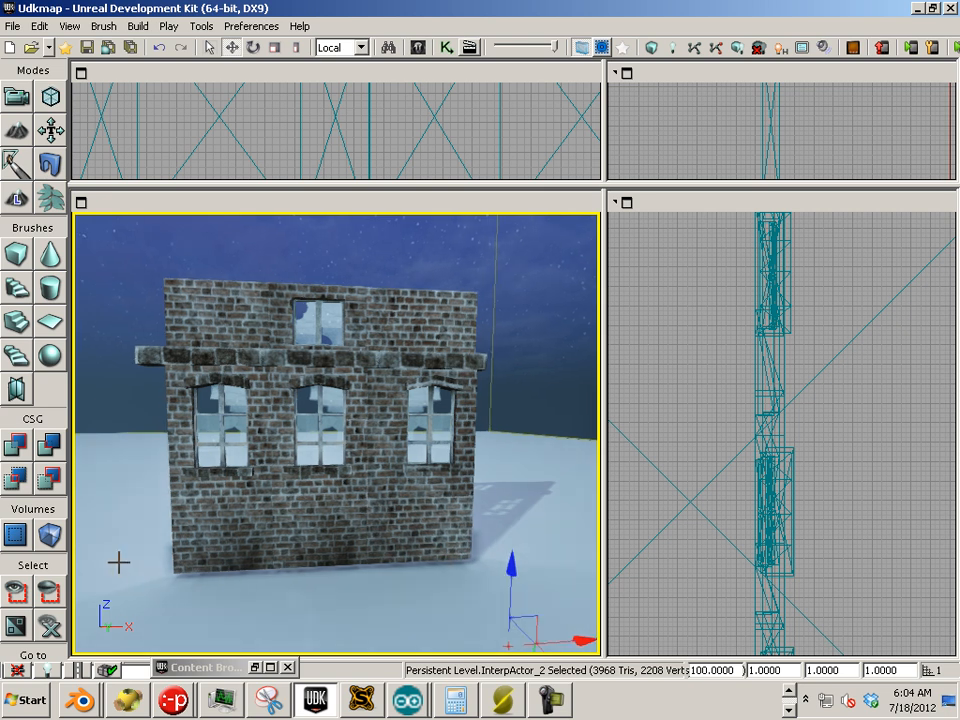
left_click_drag(118, 564, 137, 544)
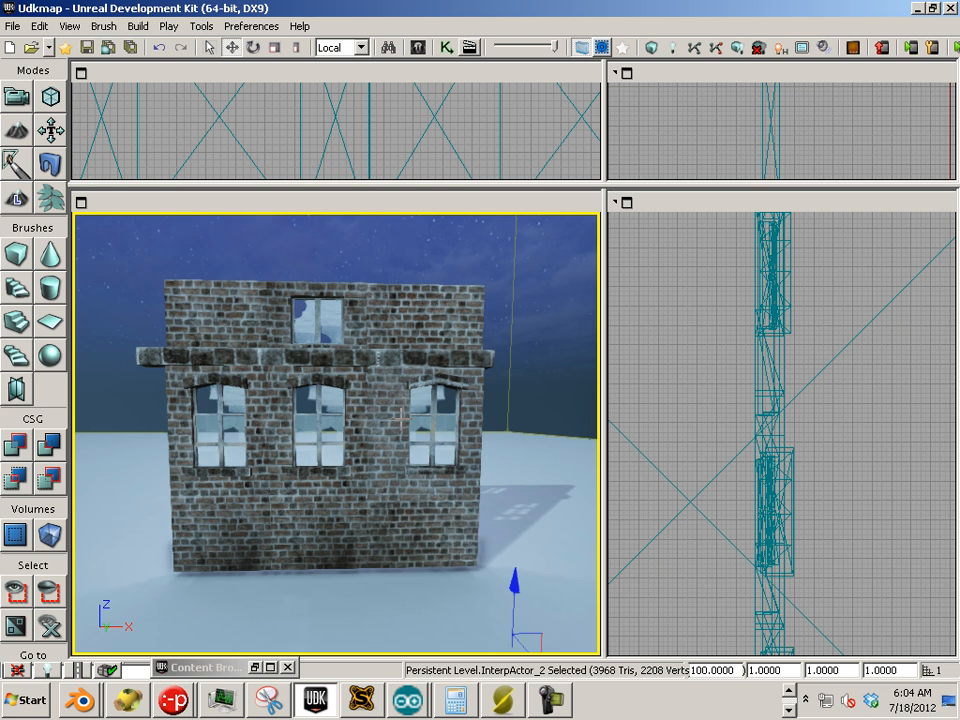
left_click(437, 366)
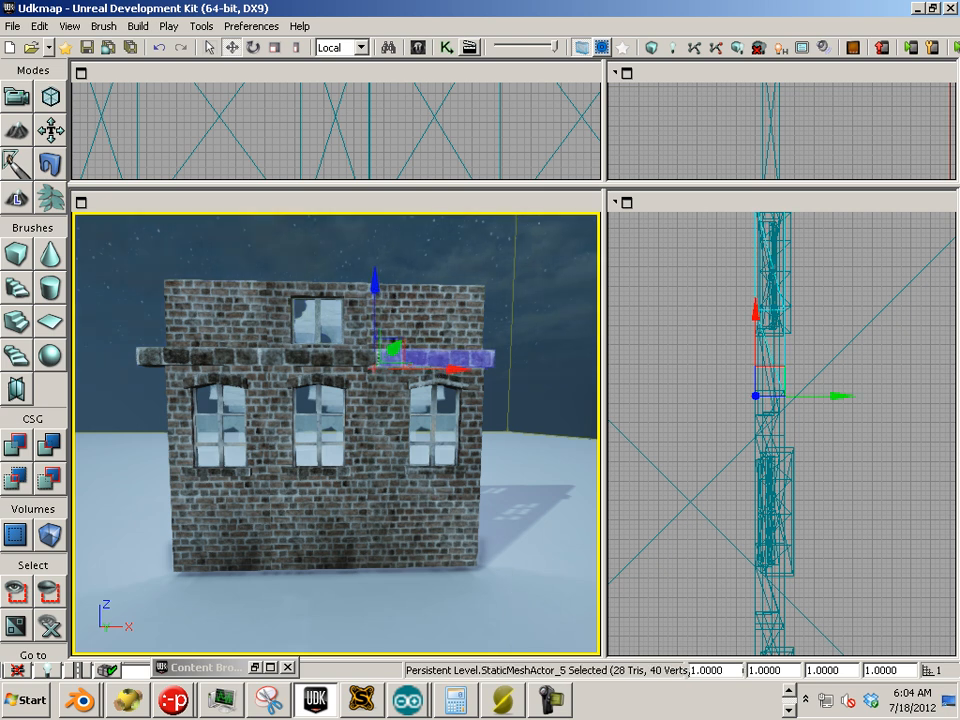